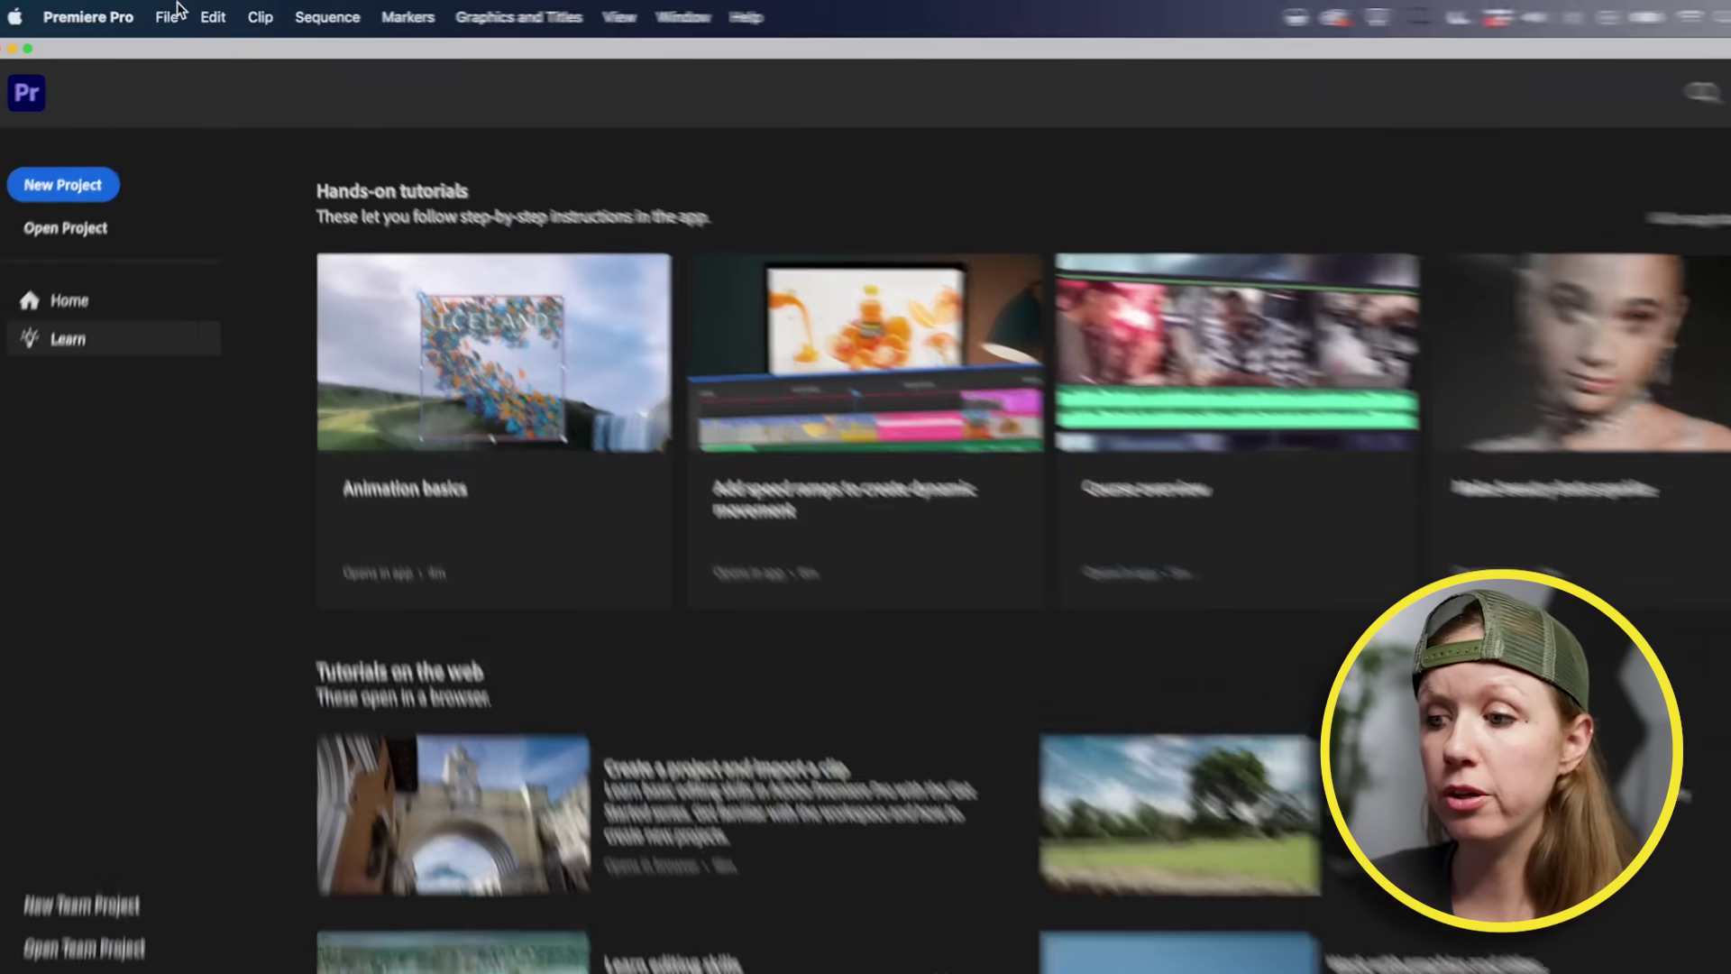
- Start a new team project and name it Test Project, leaving the description empty
{"action": "left_click", "coordinate": [171, 12]}
{"action": "mouse_move", "coordinate": [195, 43]}
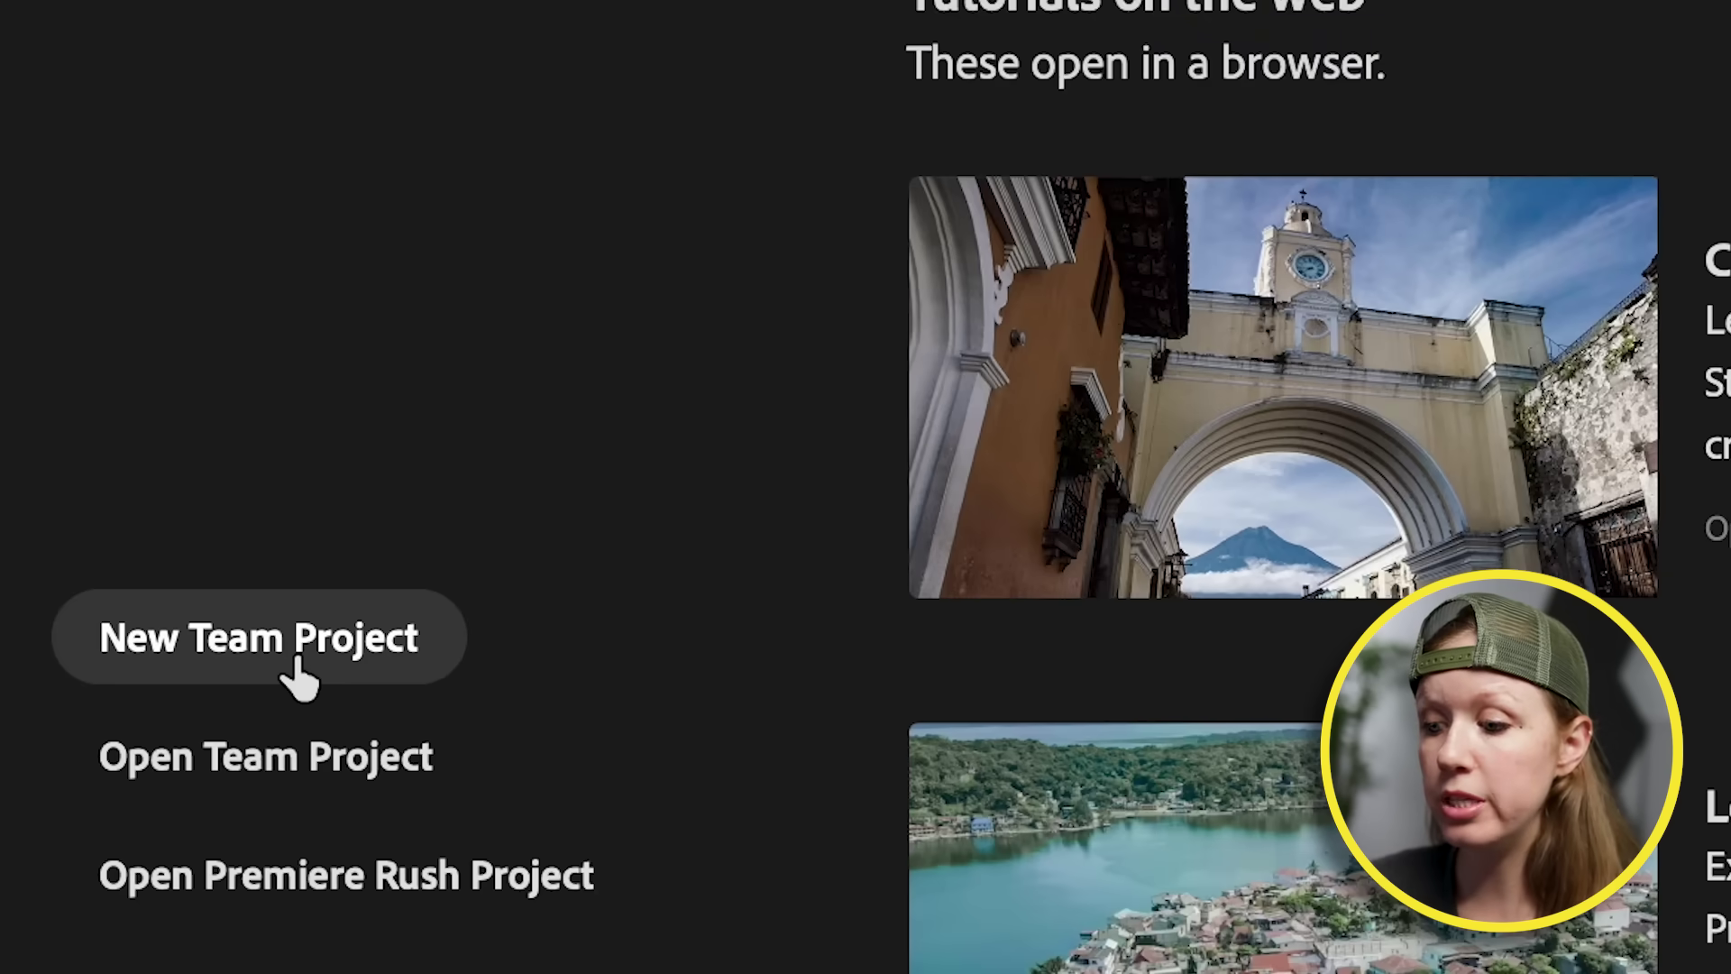
{"action": "left_click", "coordinate": [297, 667]}
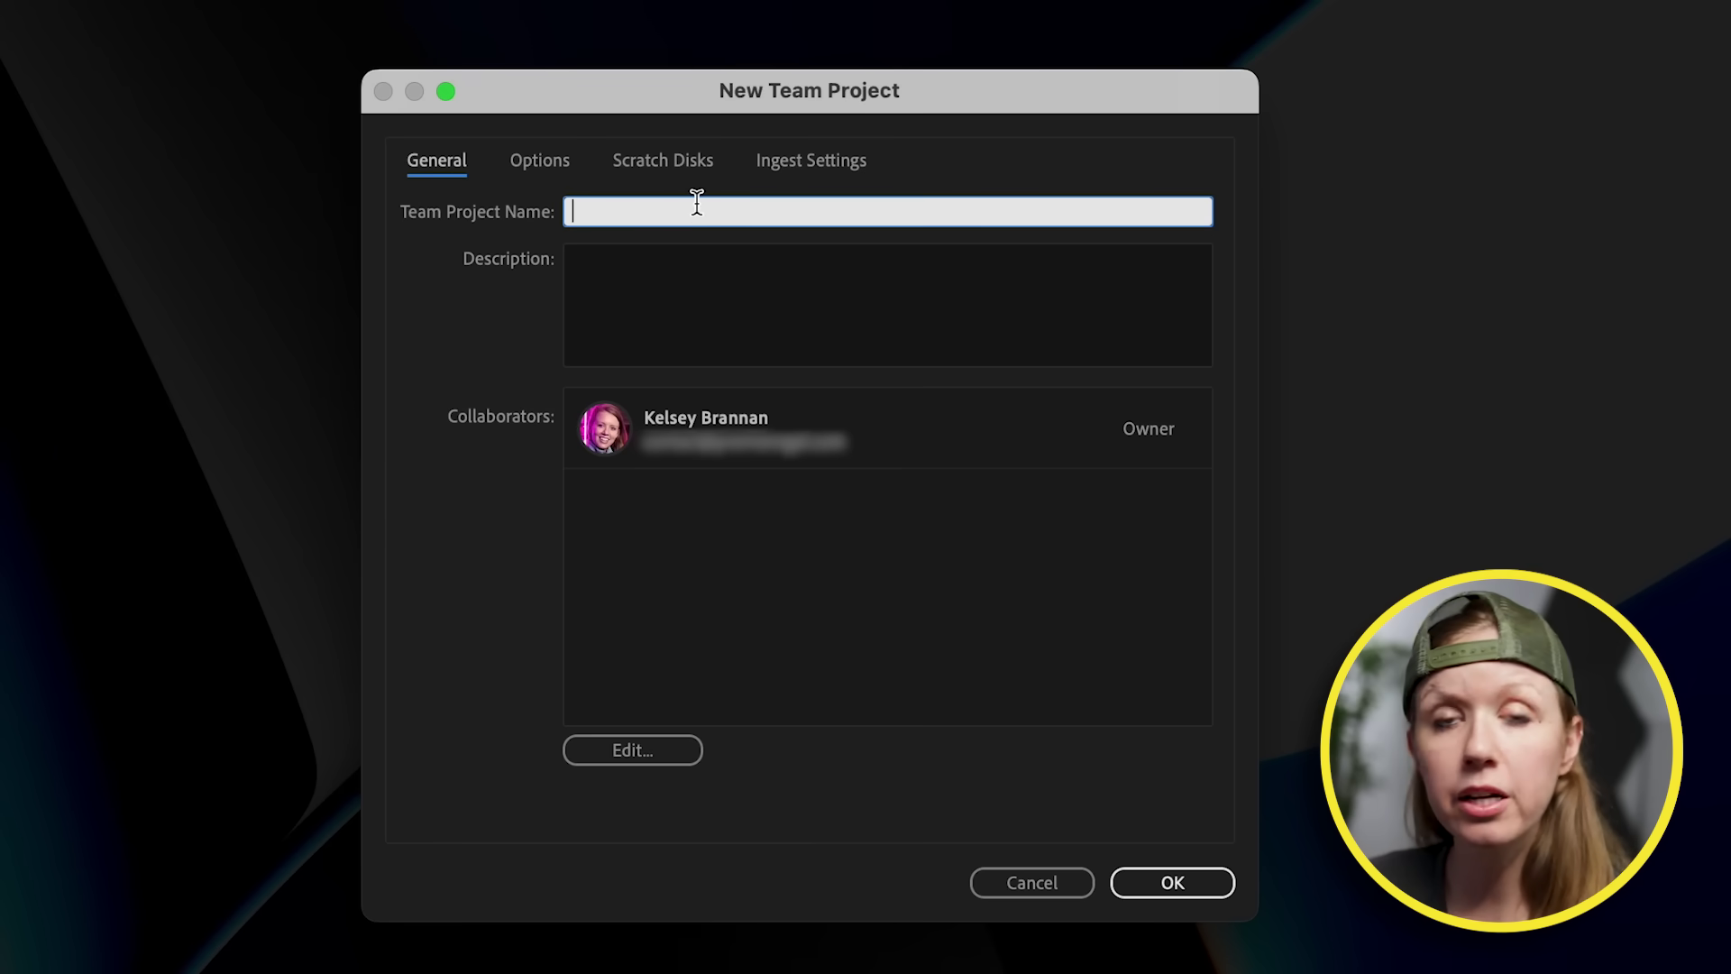
{"action": "type", "text": "Test Project"}
{"action": "key", "text": "Tab"}
{"action": "key", "text": "Tab"}
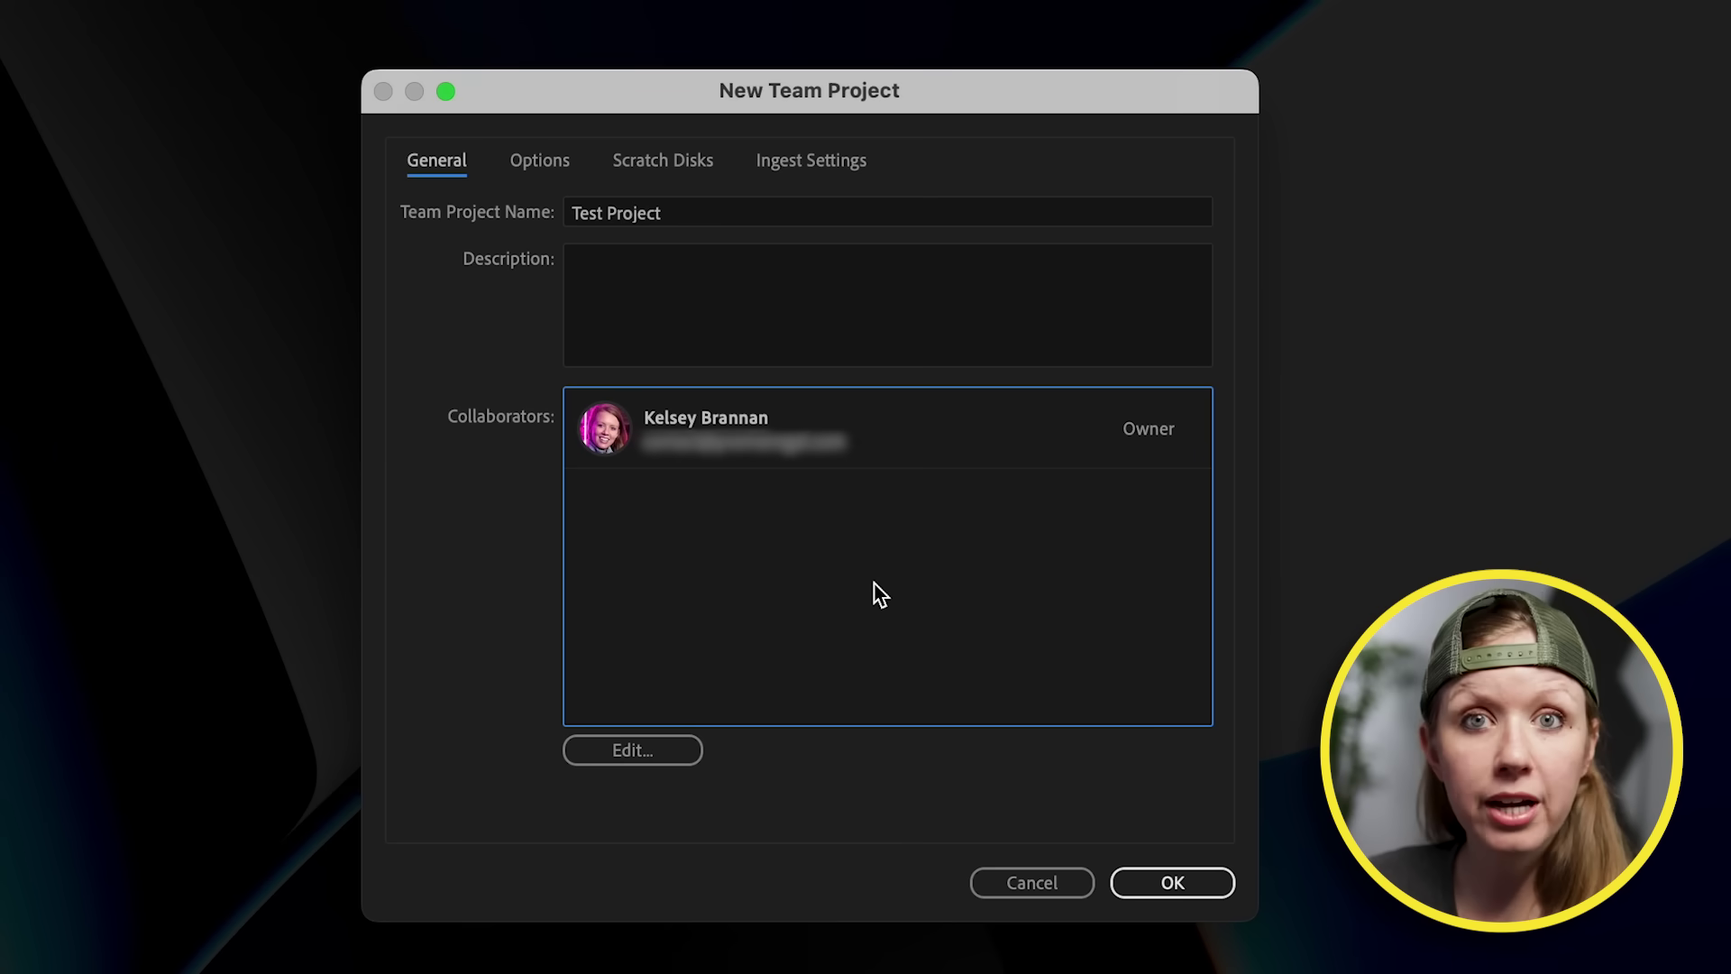
- Invite a suggested collaborator by e-mail to Test Project and create the team project
{"action": "left_click", "coordinate": [672, 748]}
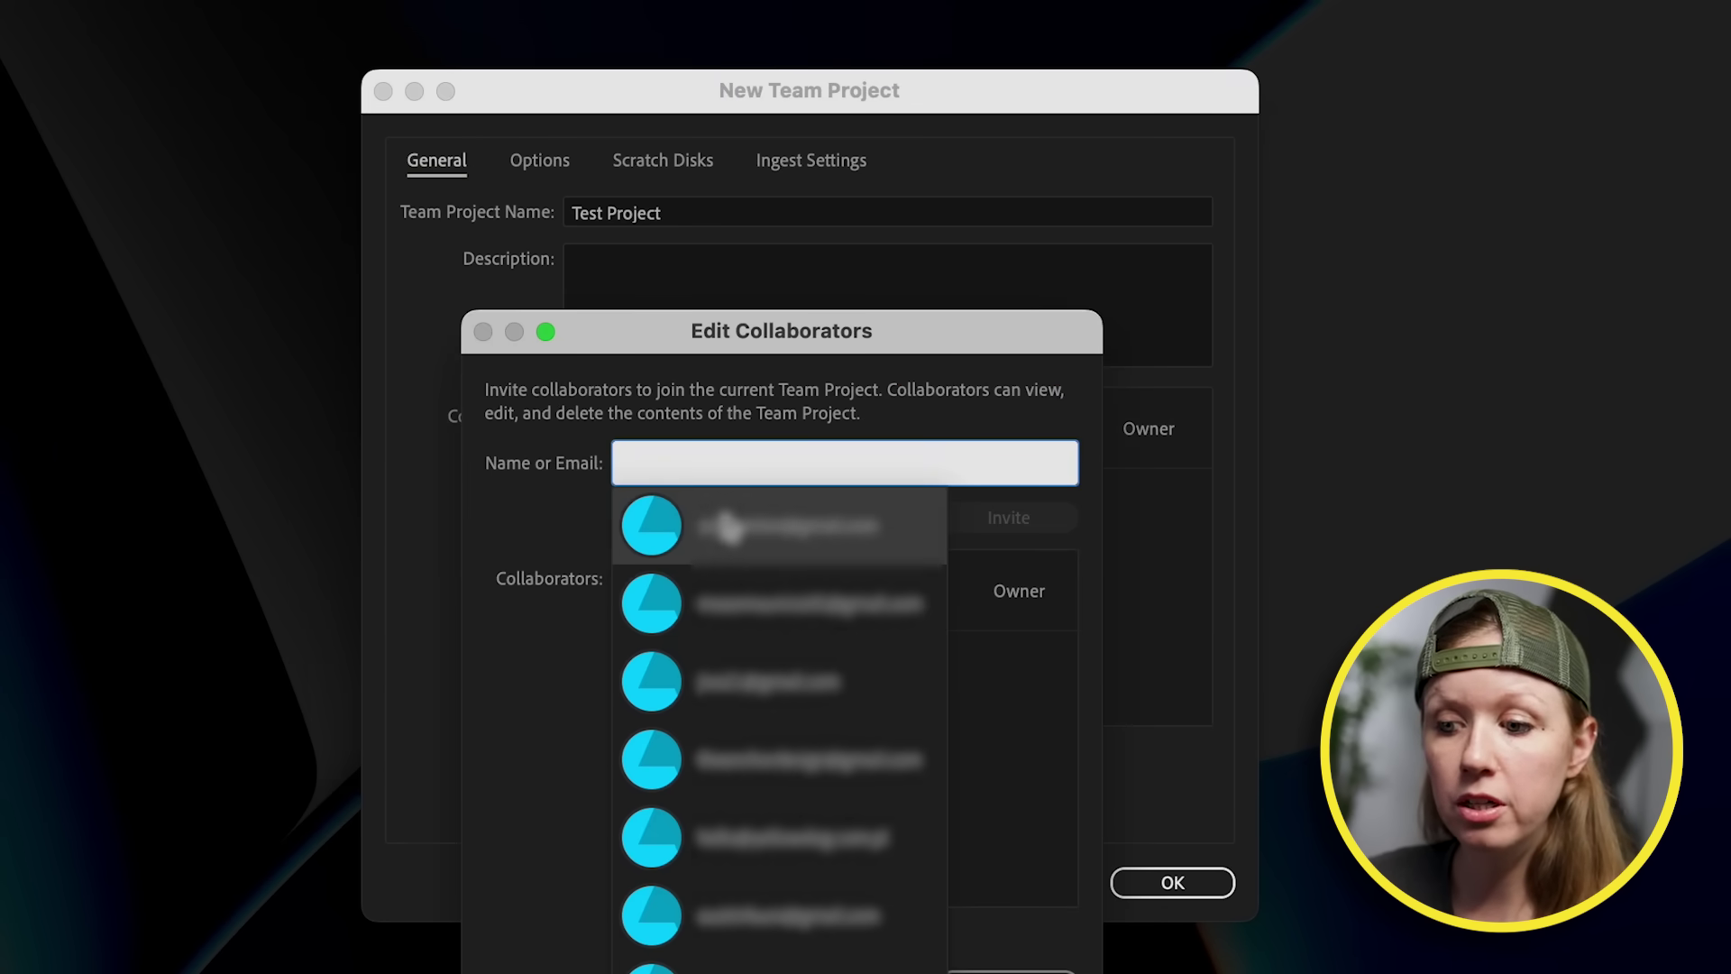
{"action": "left_click", "coordinate": [724, 518]}
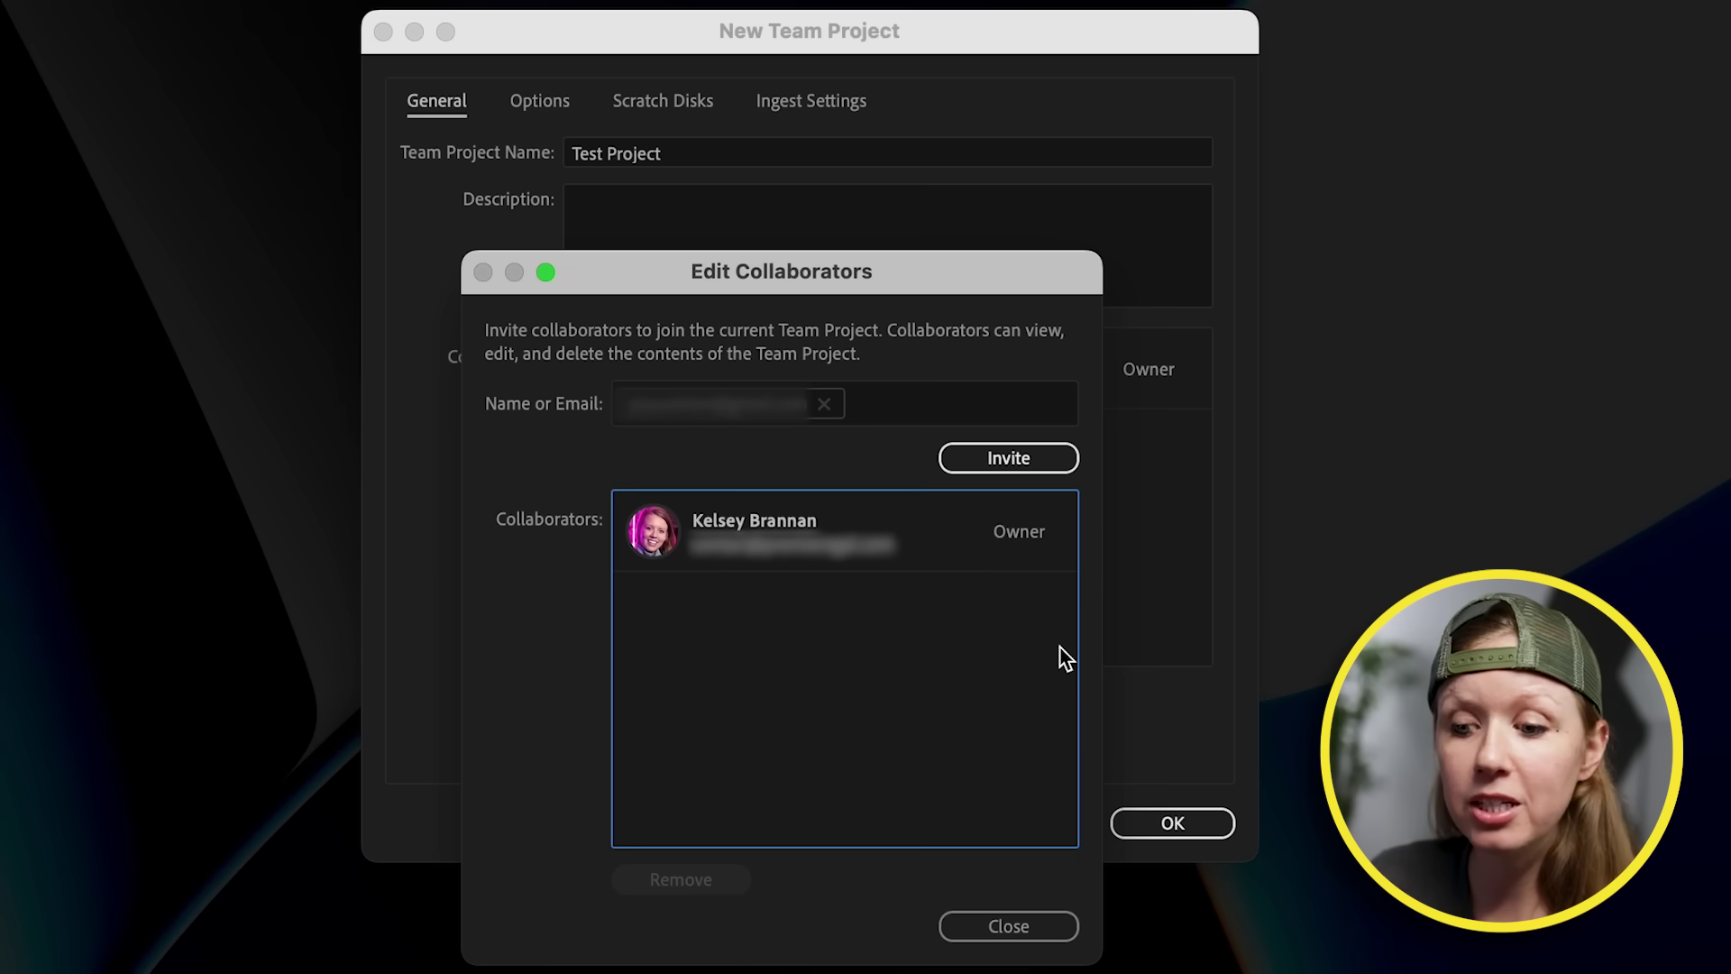
{"action": "left_click", "coordinate": [1010, 466]}
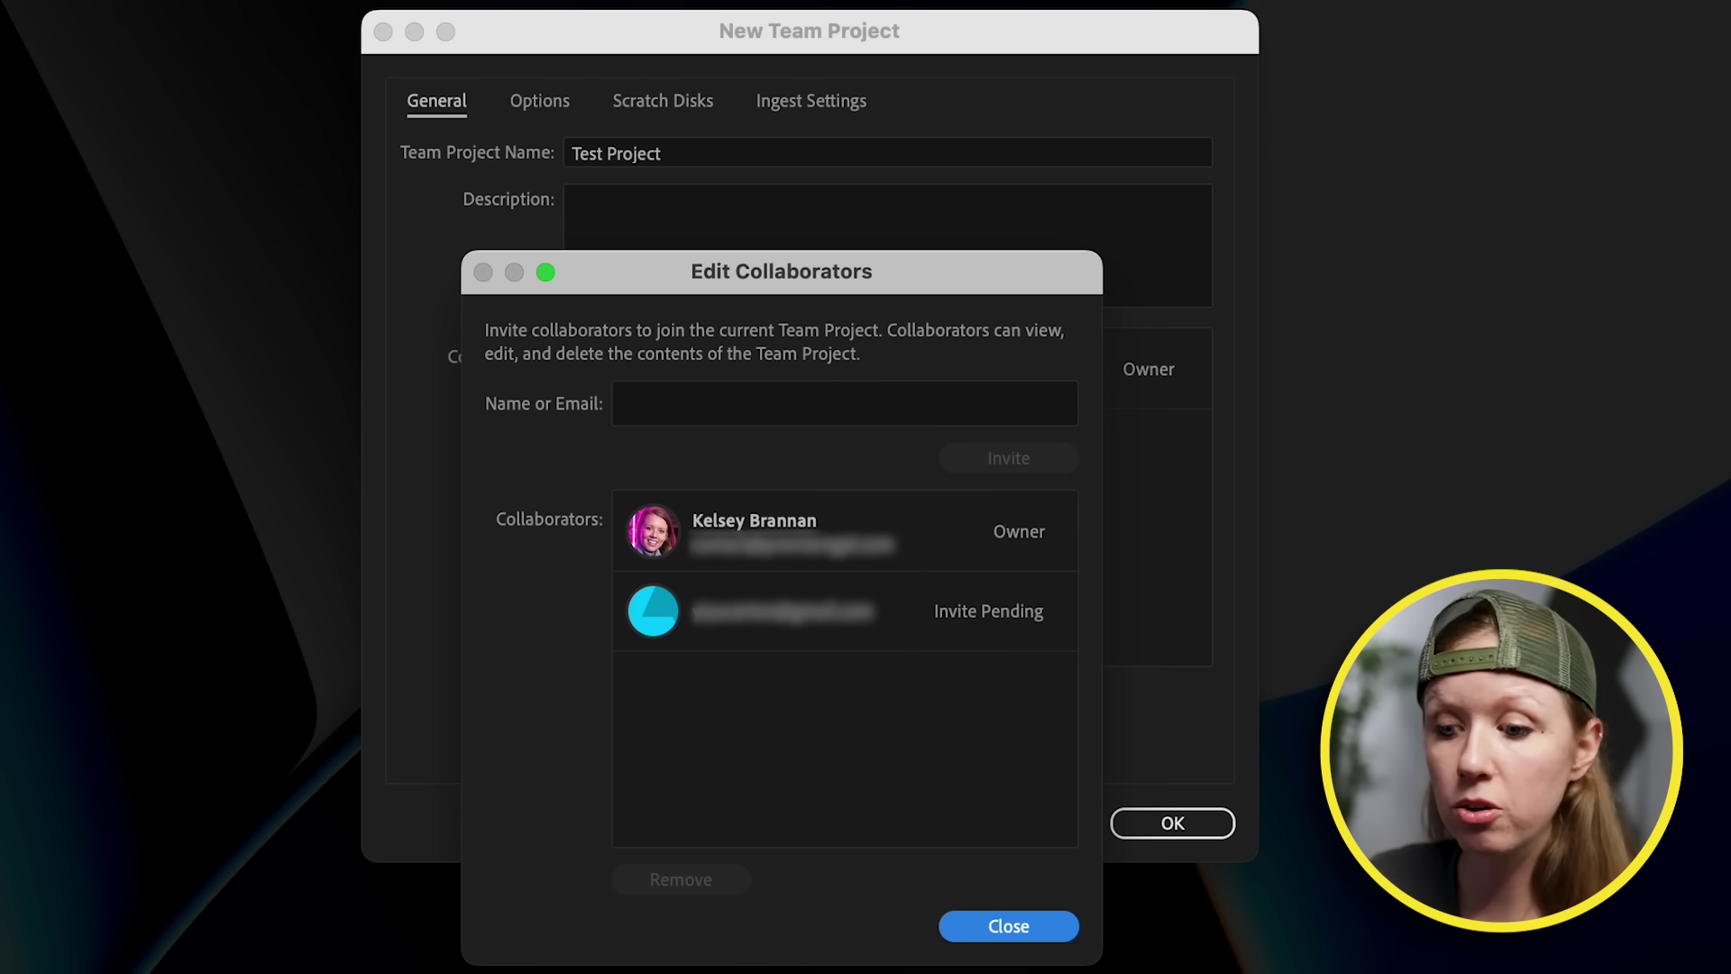
{"action": "left_click", "coordinate": [1008, 927]}
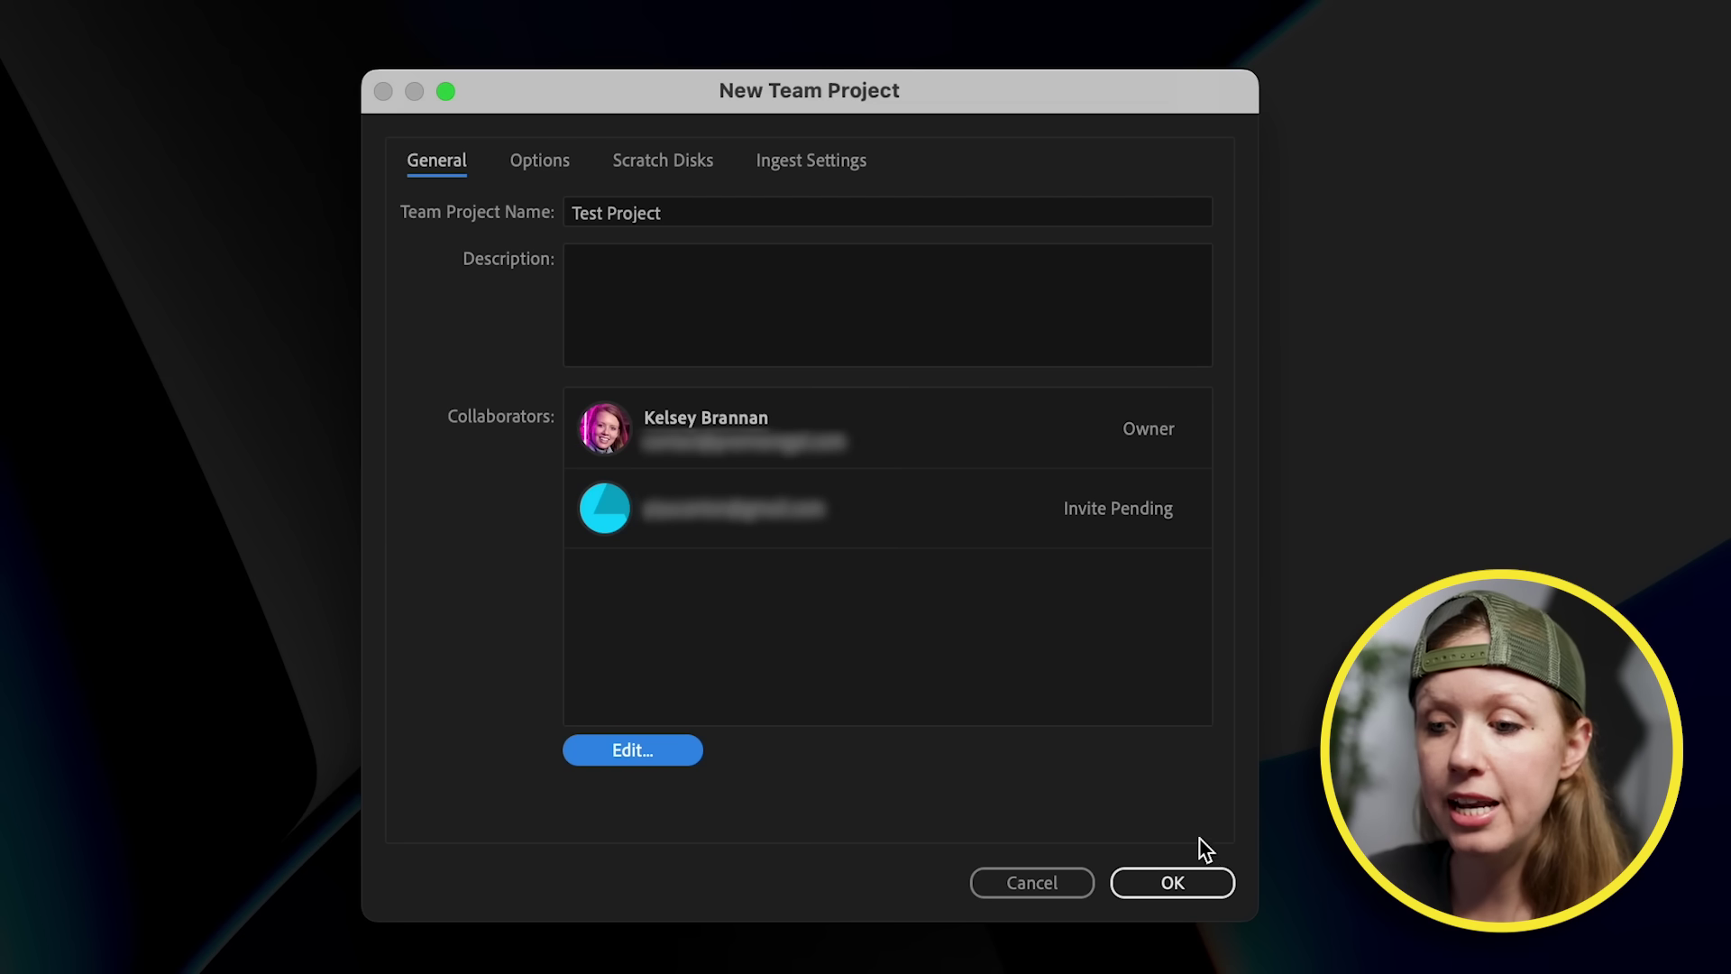
{"action": "left_click", "coordinate": [1188, 885]}
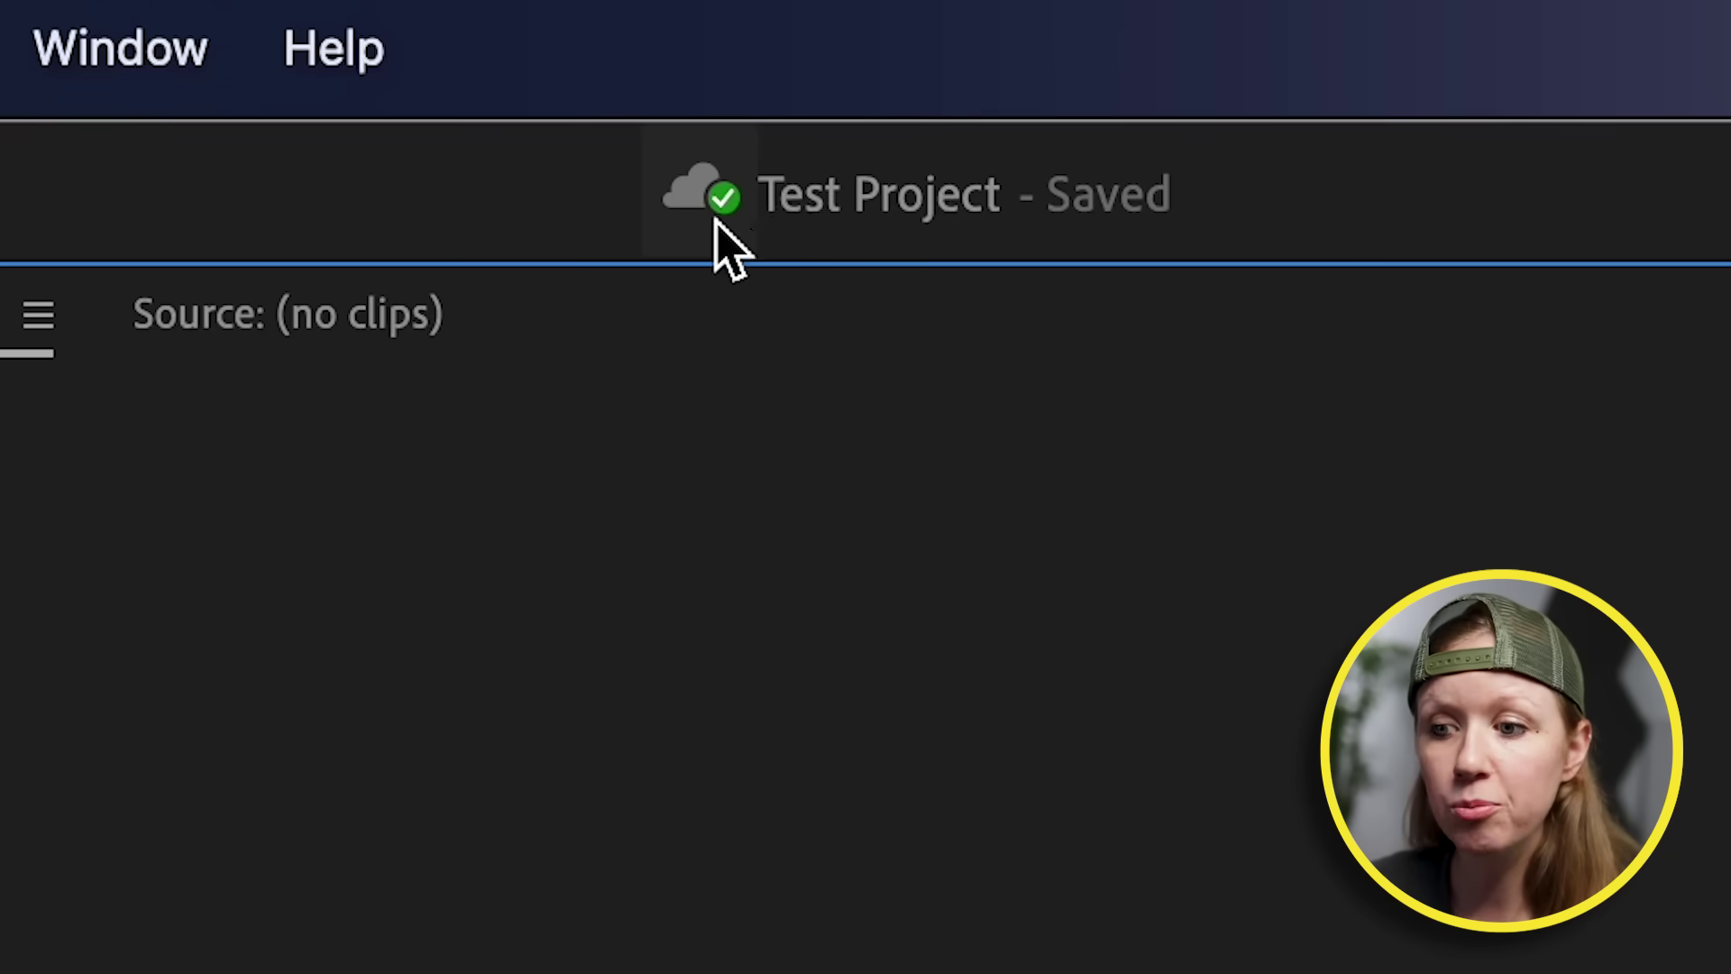
- Examine the team project's cloud save status and the online status of its collaborators
{"action": "mouse_move", "coordinate": [687, 223]}
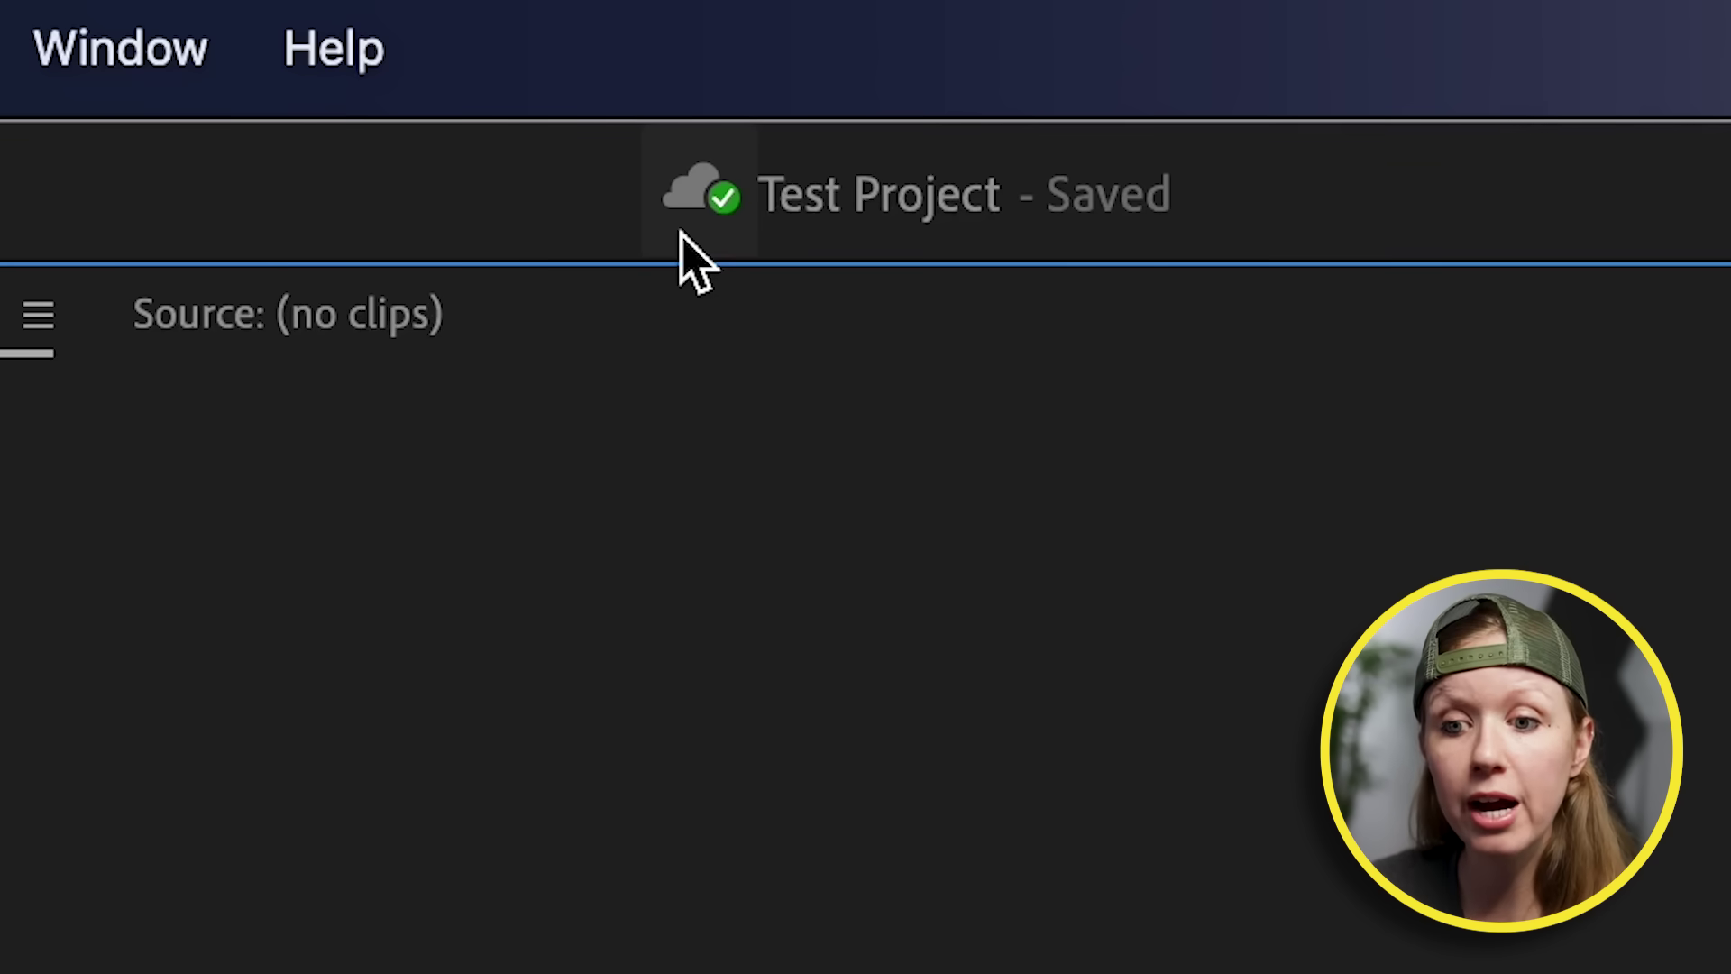
{"action": "left_click", "coordinate": [877, 135]}
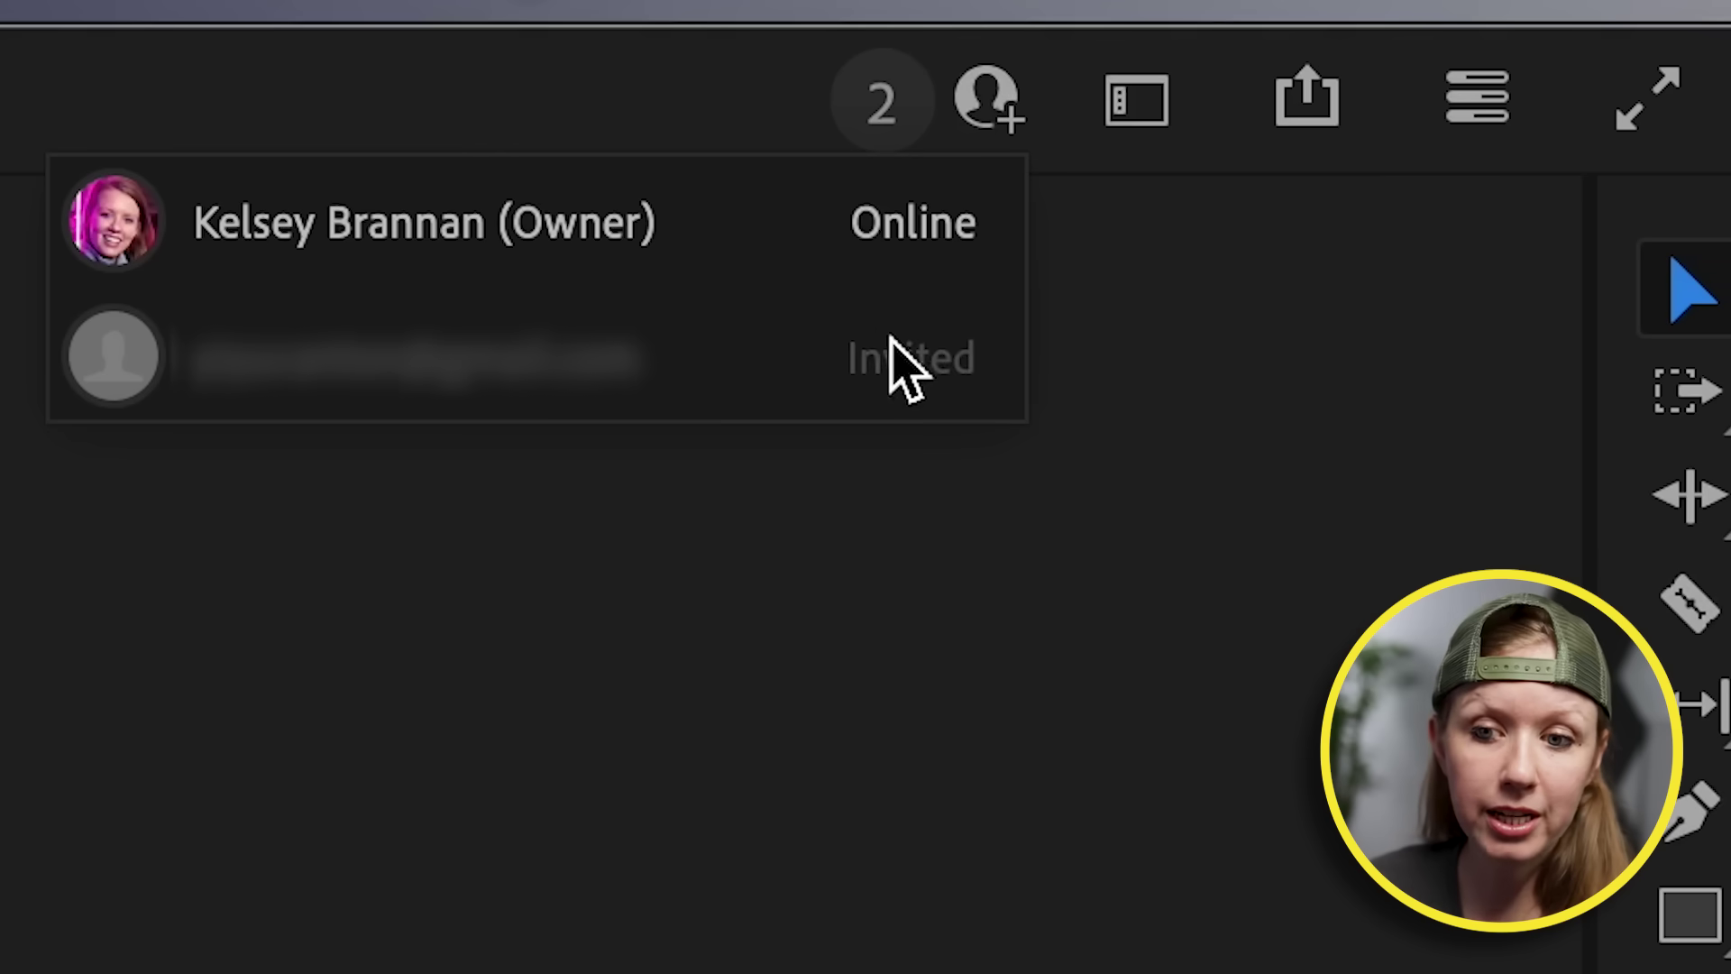
{"action": "left_click", "coordinate": [1172, 365]}
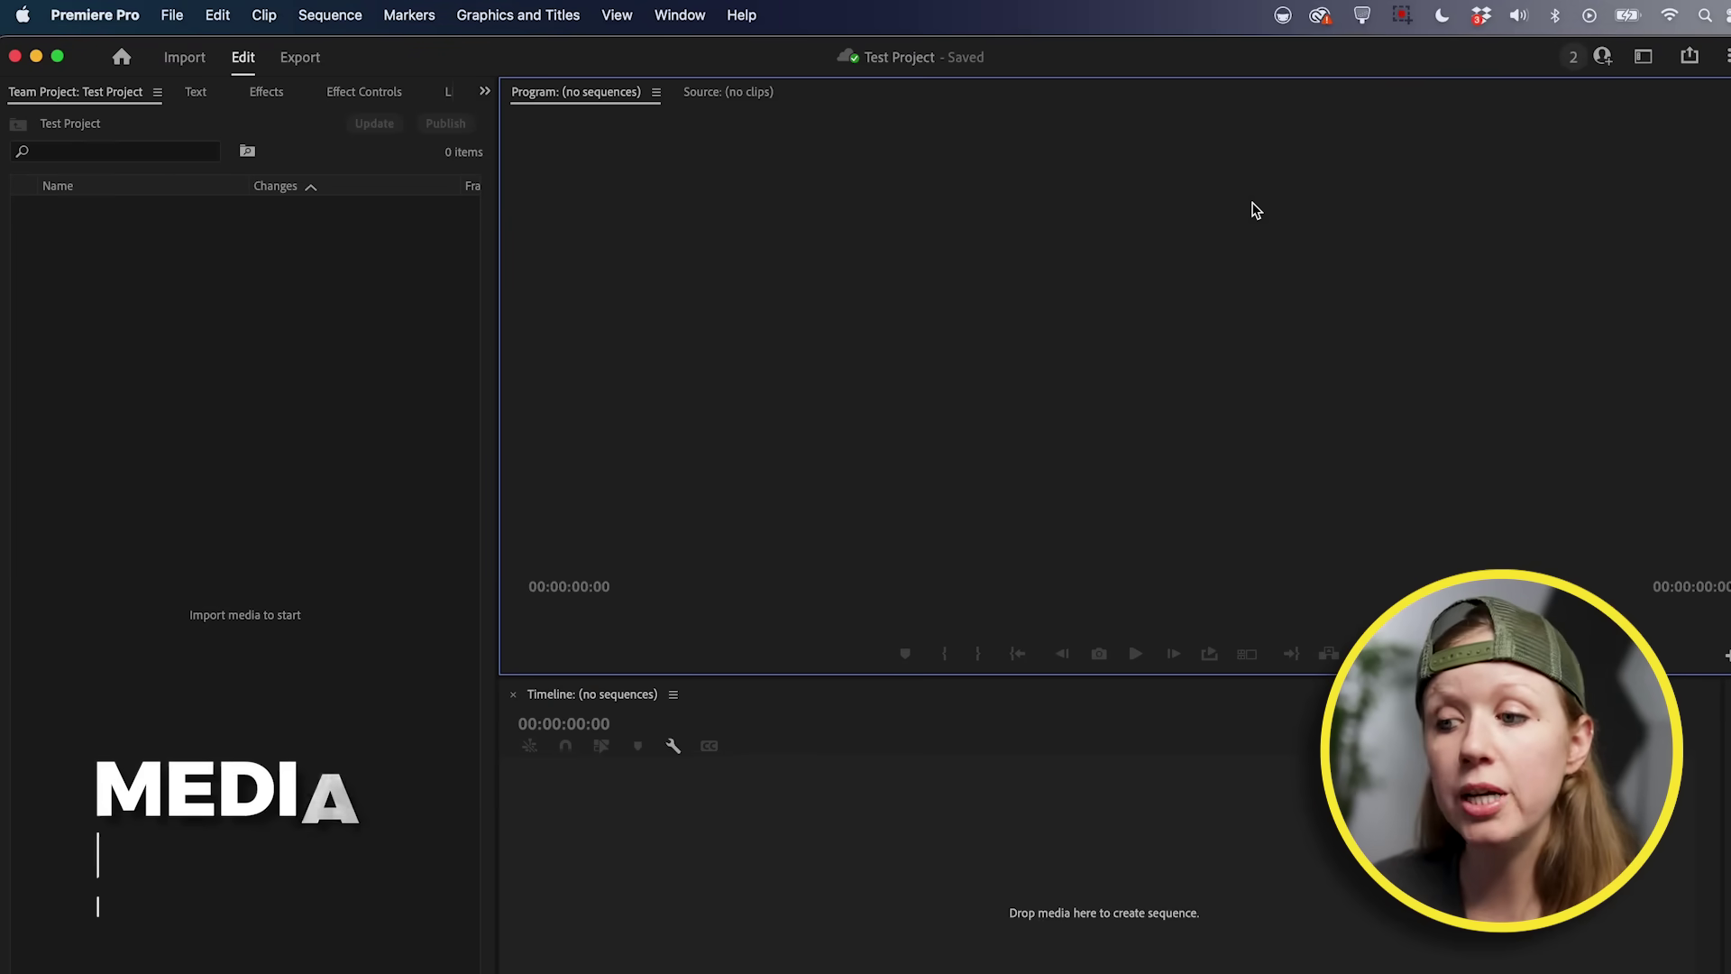
- Set the team project's scratch disk locations to the Scratch Disk folder inside Team Projects - SY/01 Project
{"action": "left_click", "coordinate": [175, 18]}
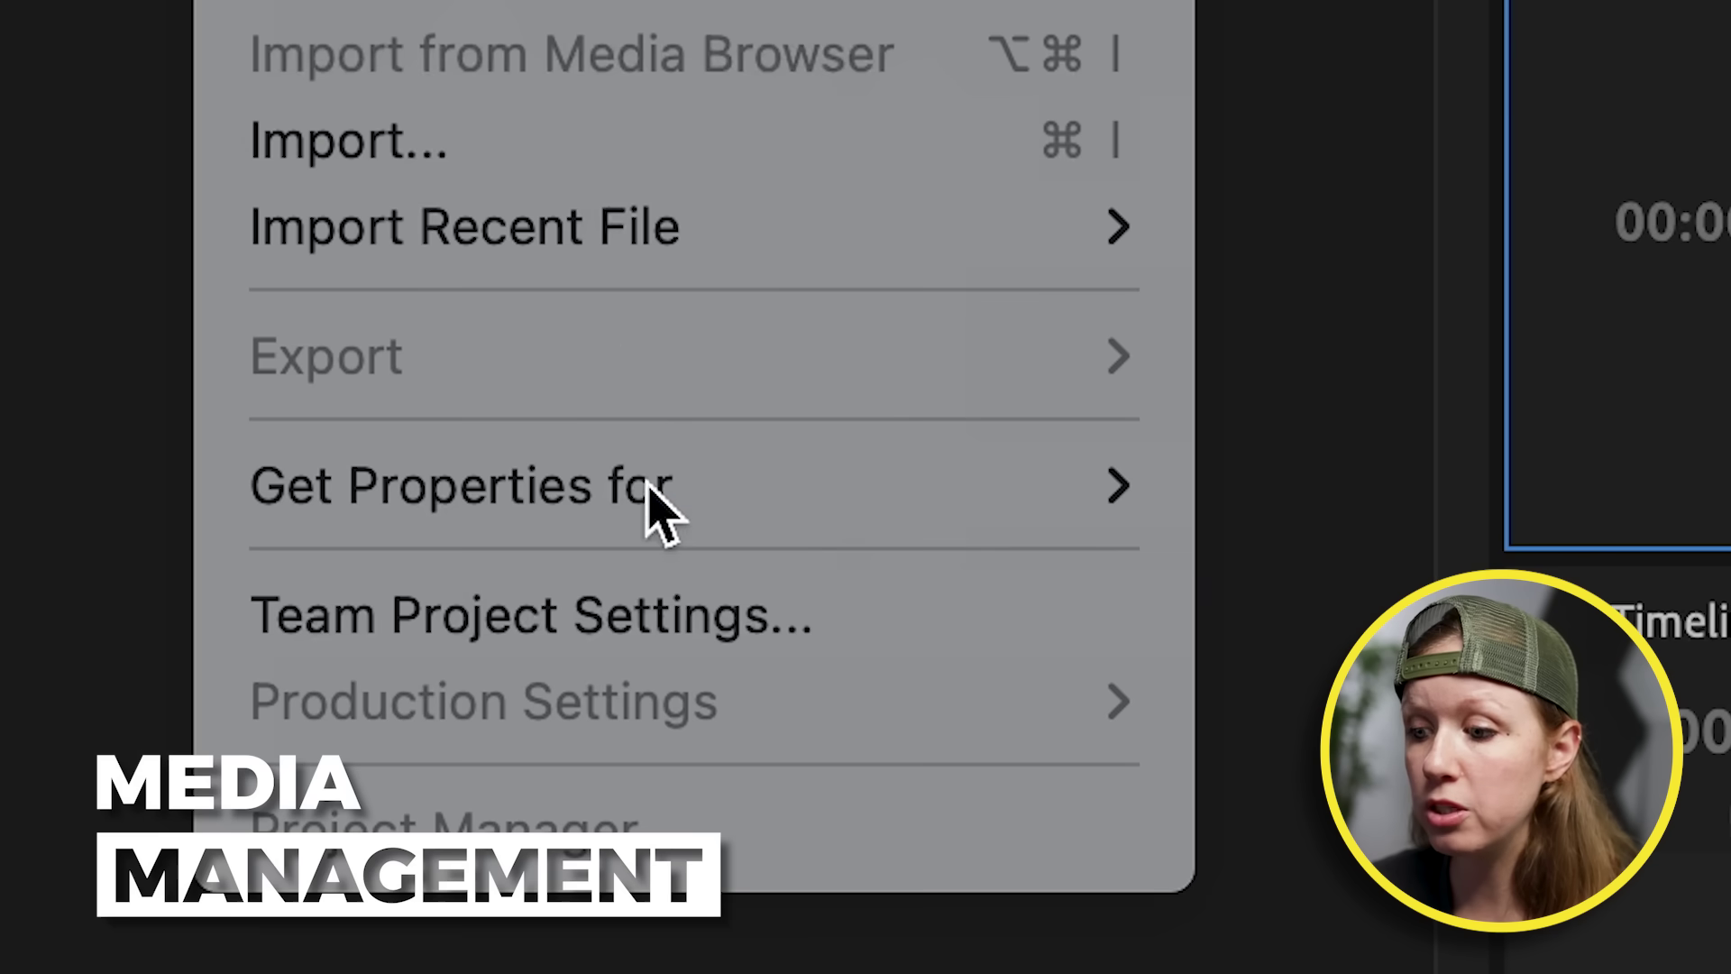
{"action": "left_click", "coordinate": [706, 641]}
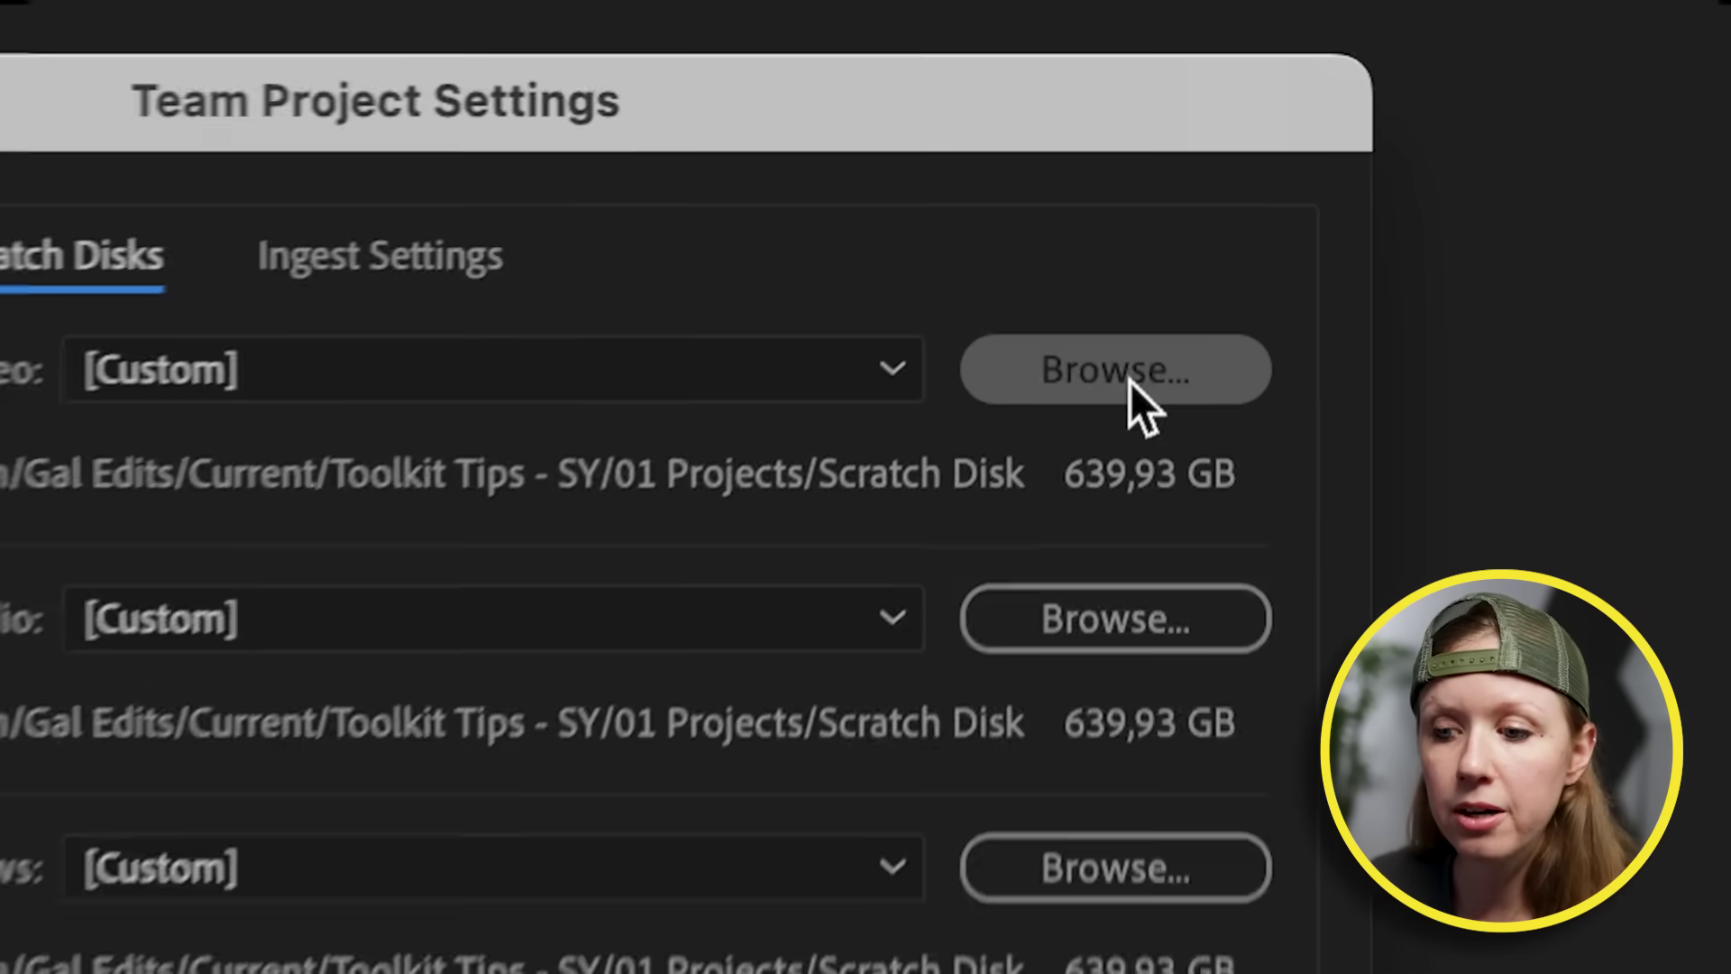
{"action": "left_click", "coordinate": [1128, 391]}
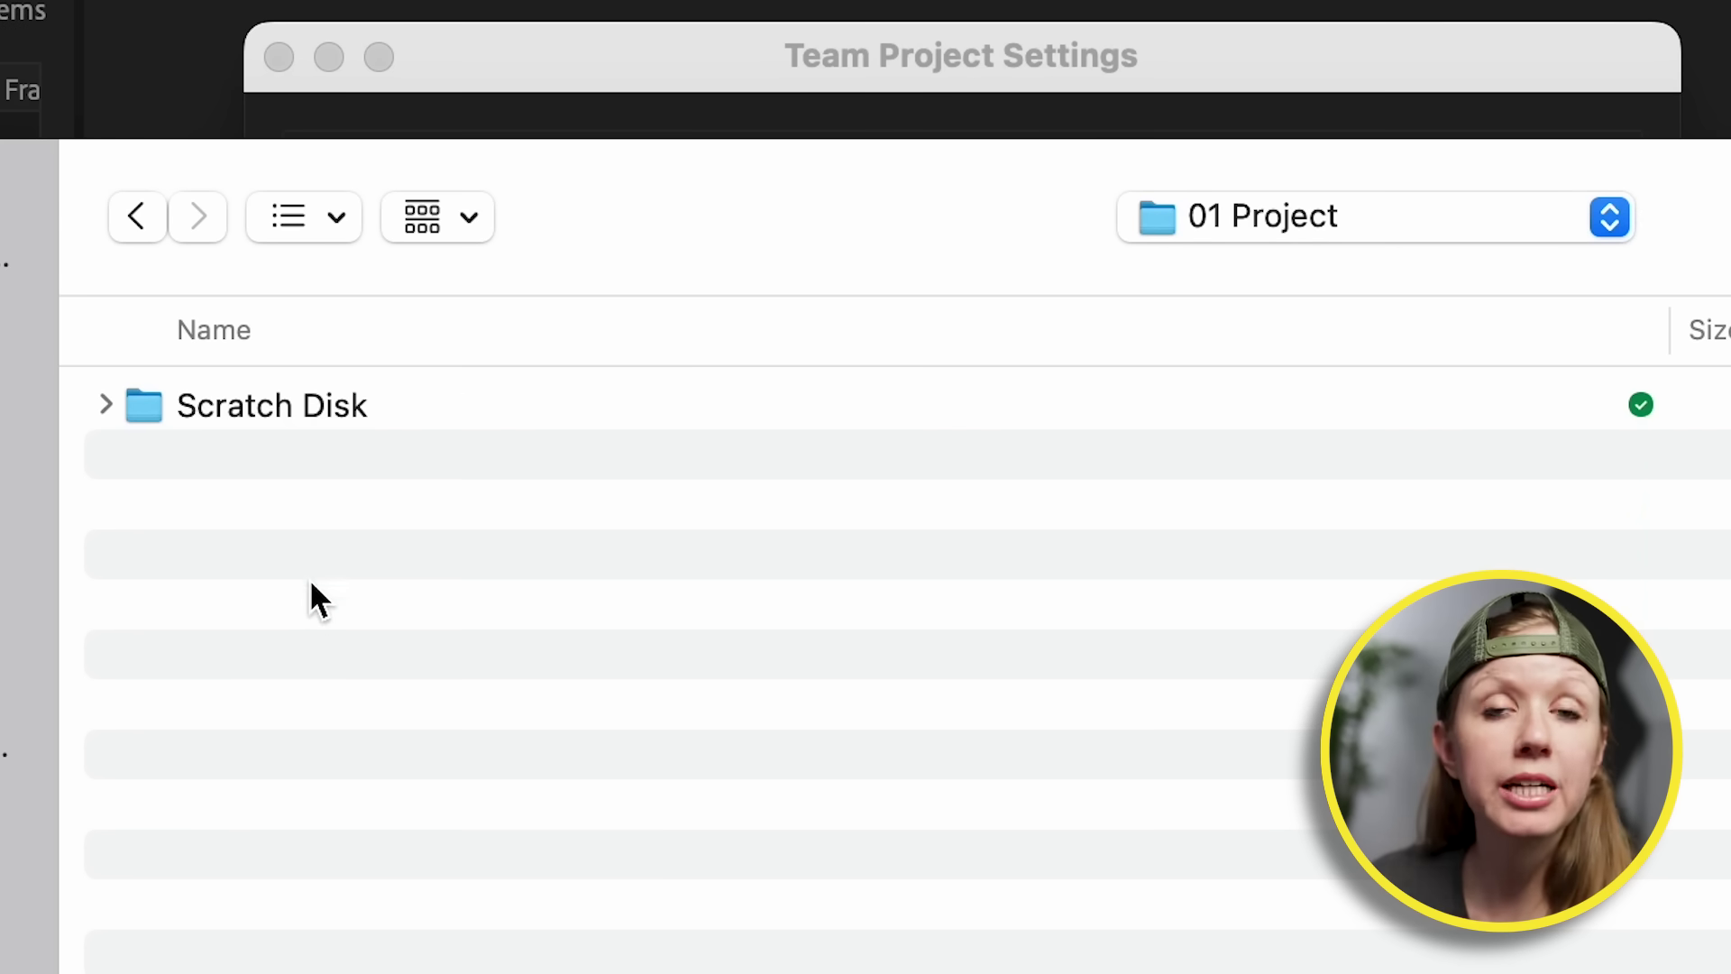
{"action": "double_click", "coordinate": [279, 413]}
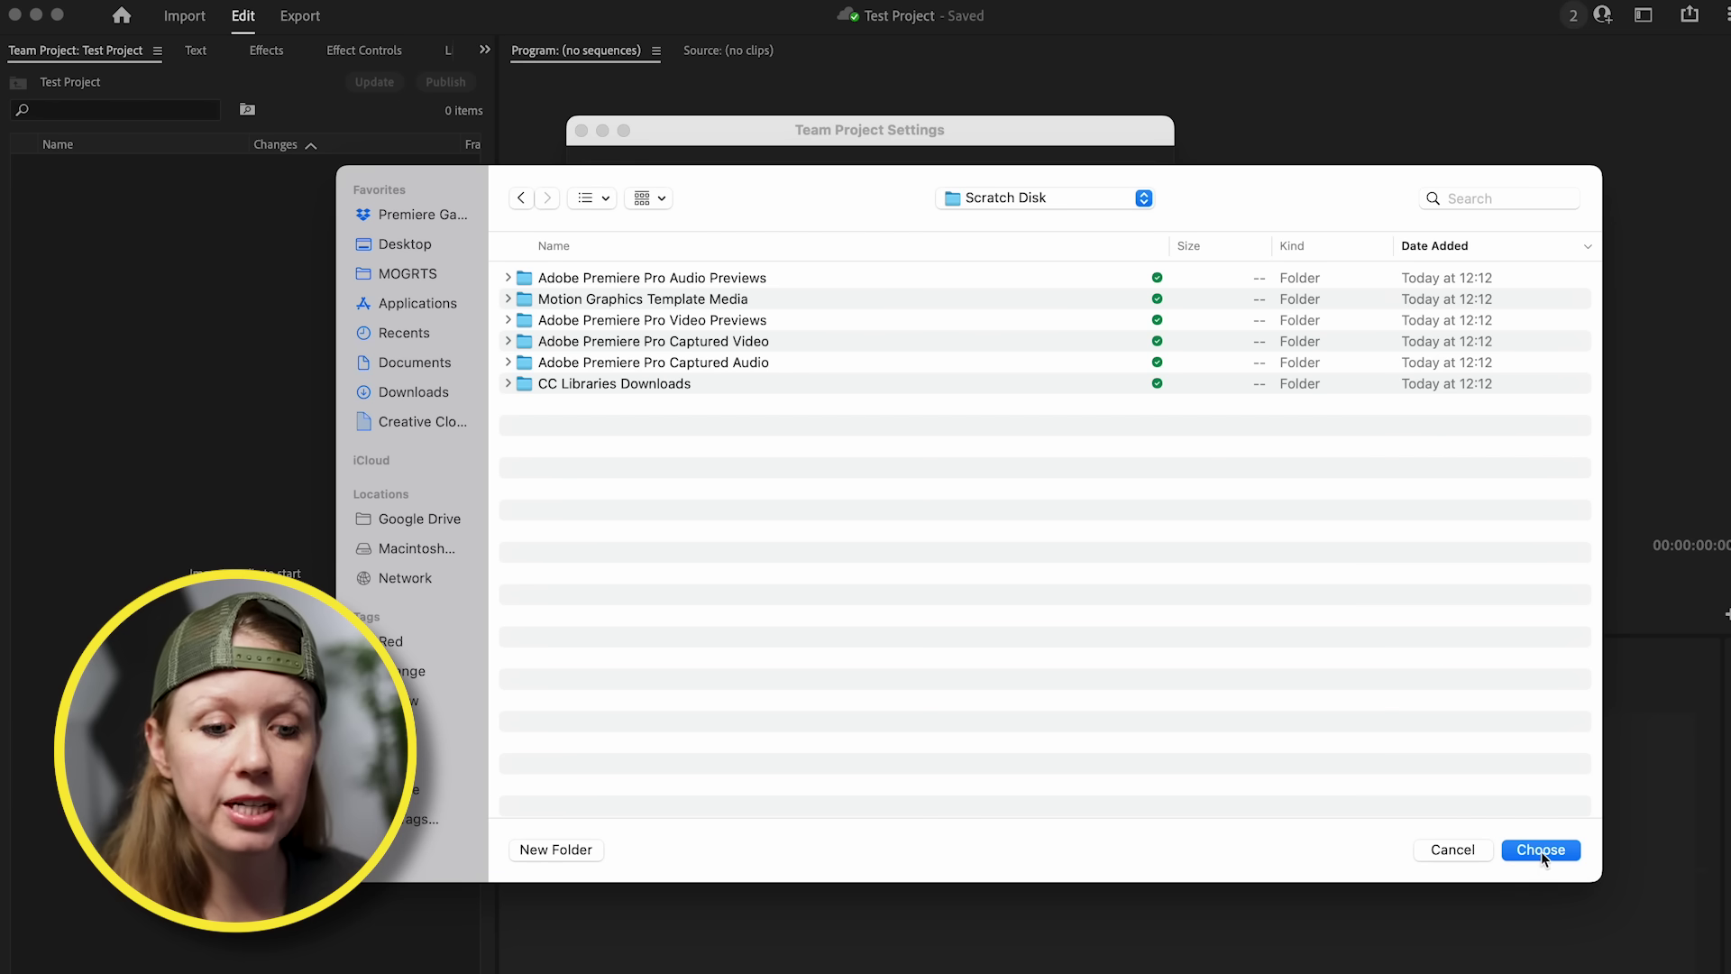
{"action": "left_click", "coordinate": [1540, 851]}
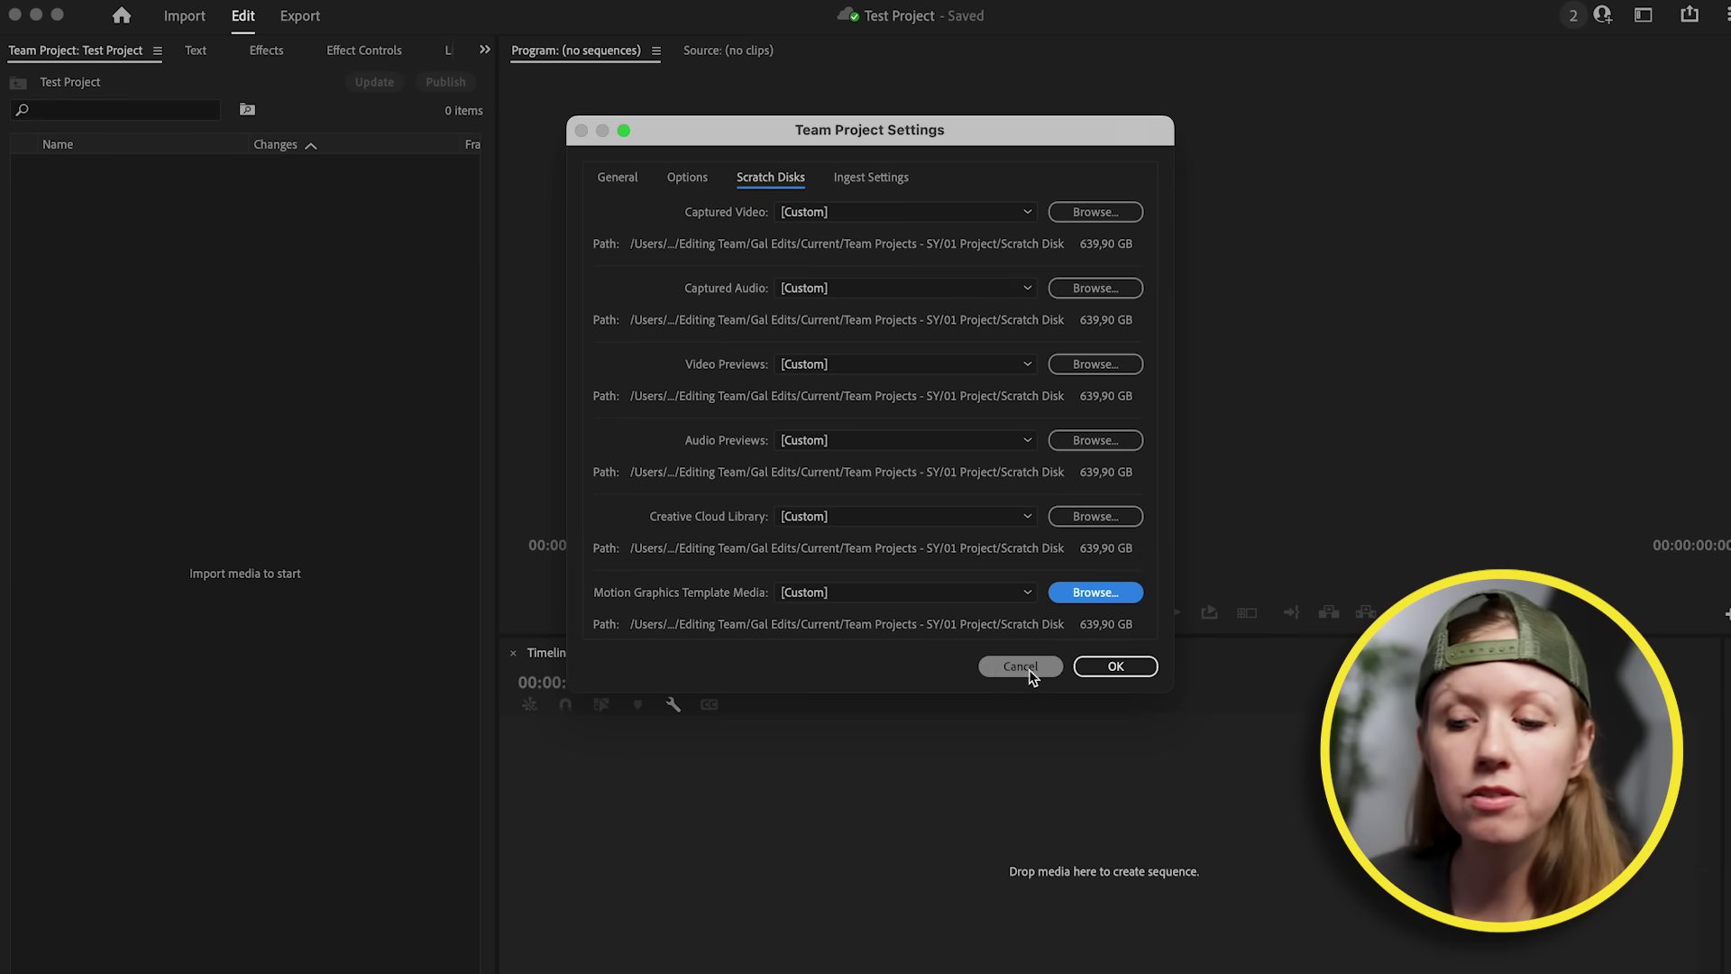
{"action": "left_click", "coordinate": [1115, 666]}
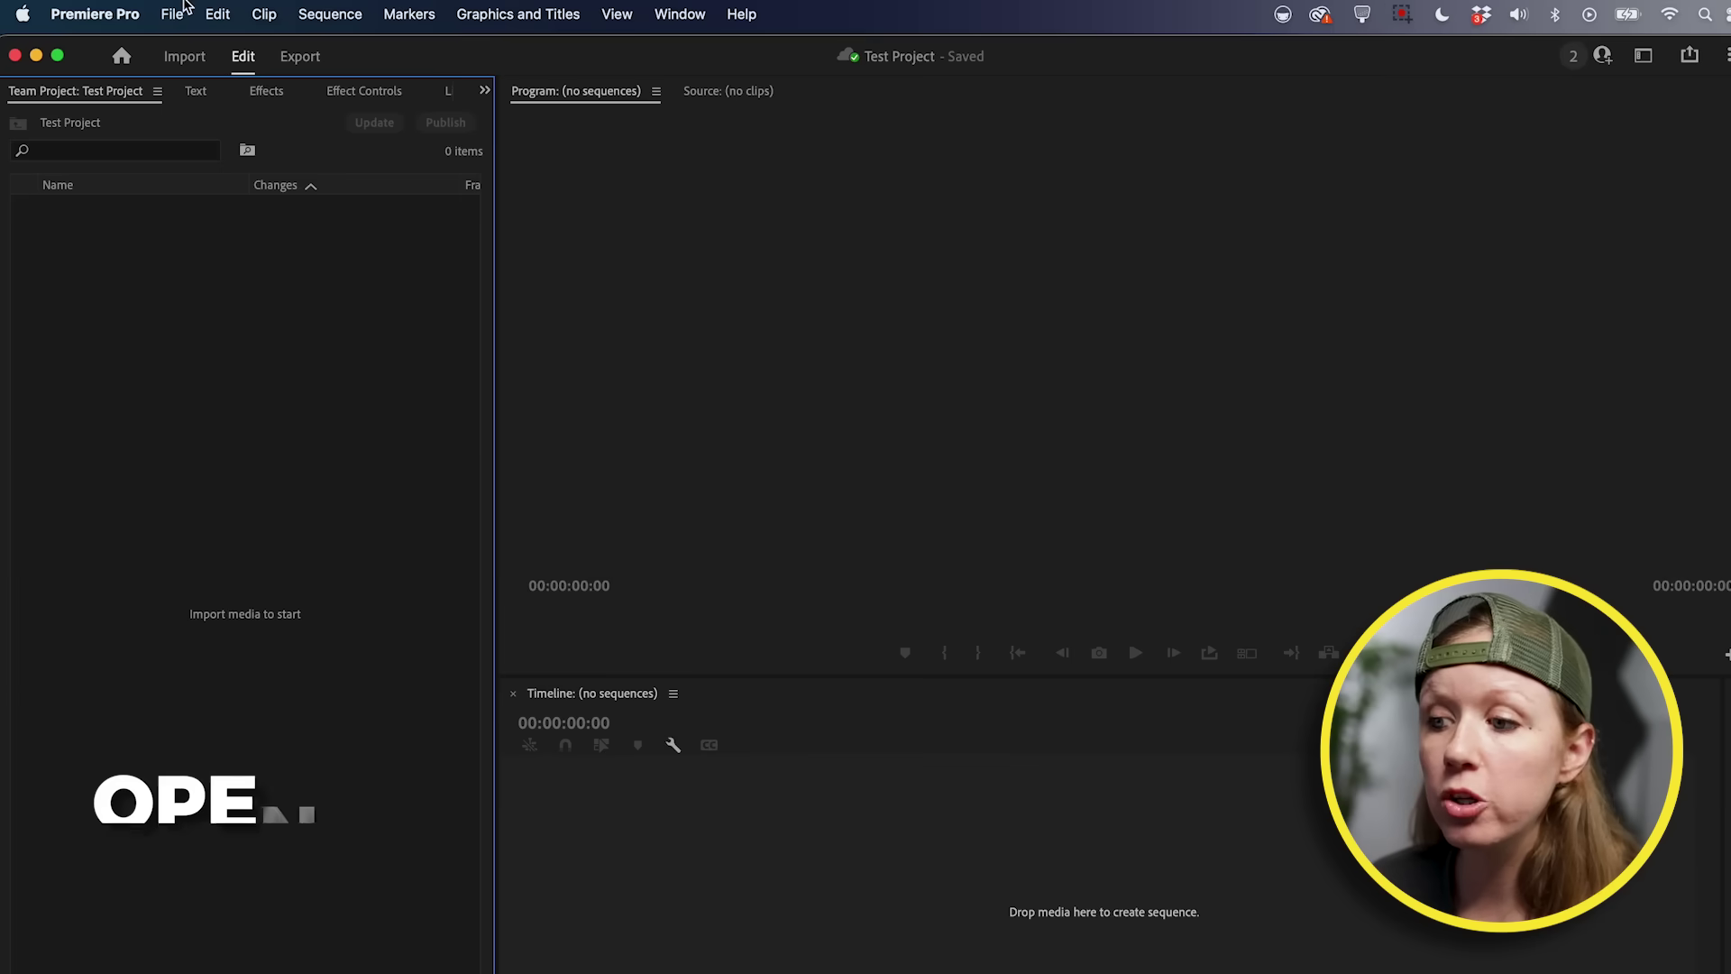
- Open the team project manager and review the existing team projects and the V1_AiGenerative invitation
{"action": "left_click", "coordinate": [178, 11]}
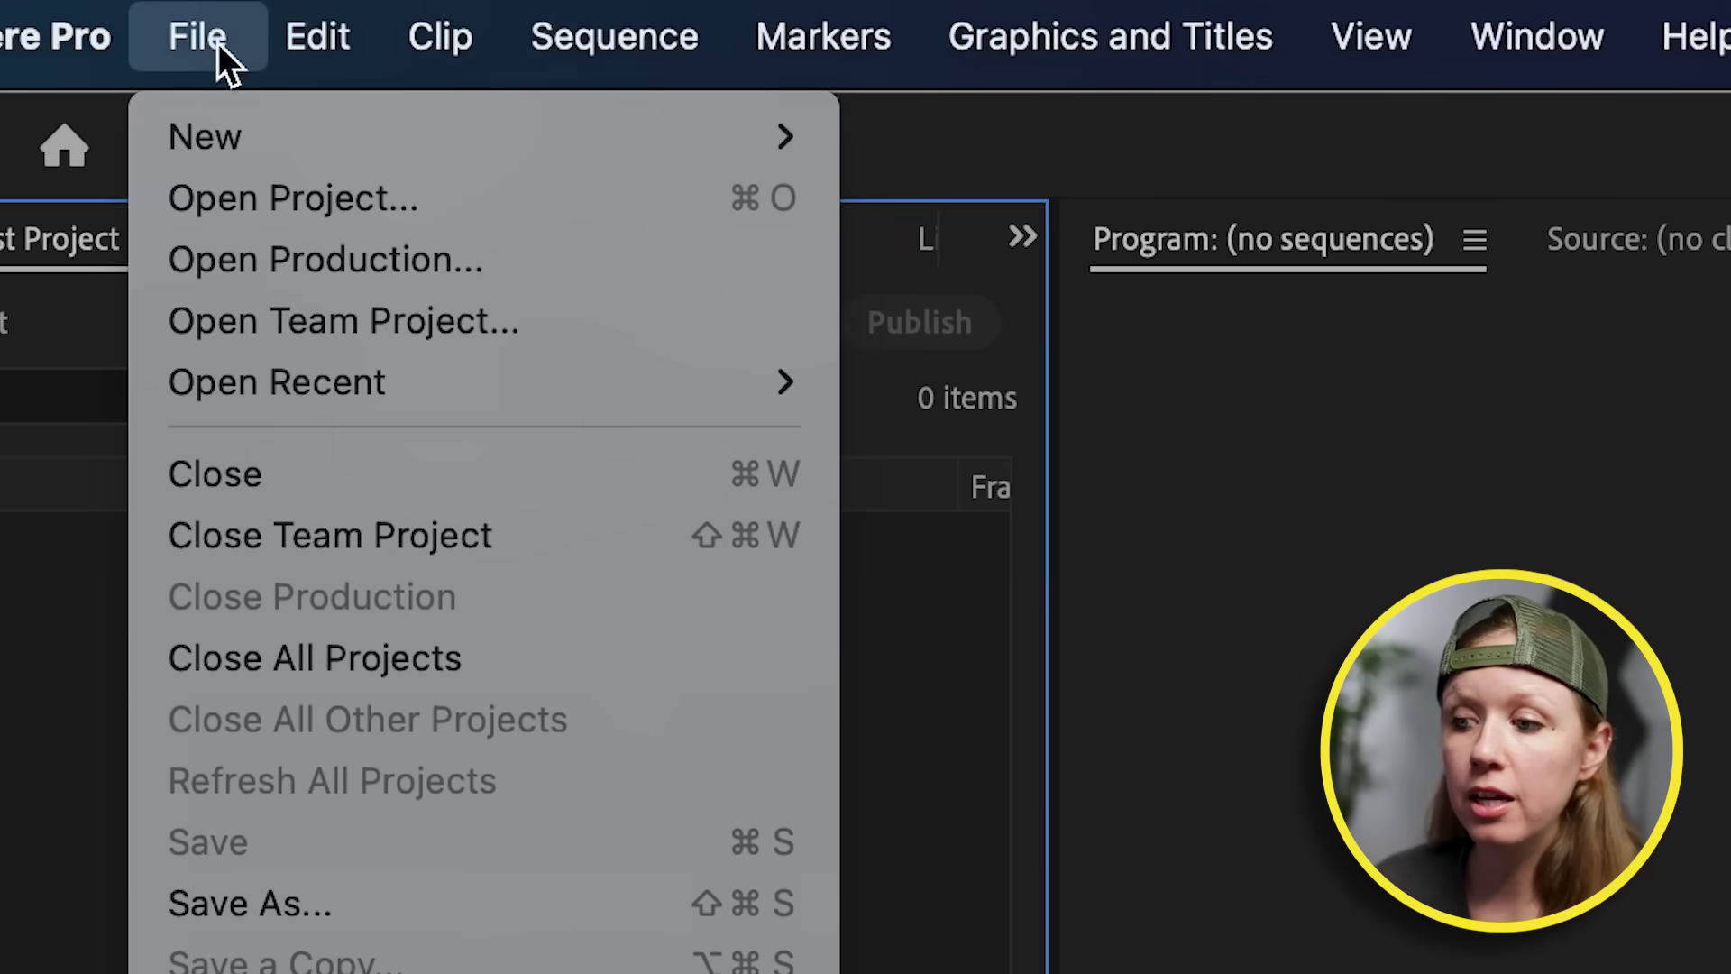
{"action": "left_click", "coordinate": [306, 341]}
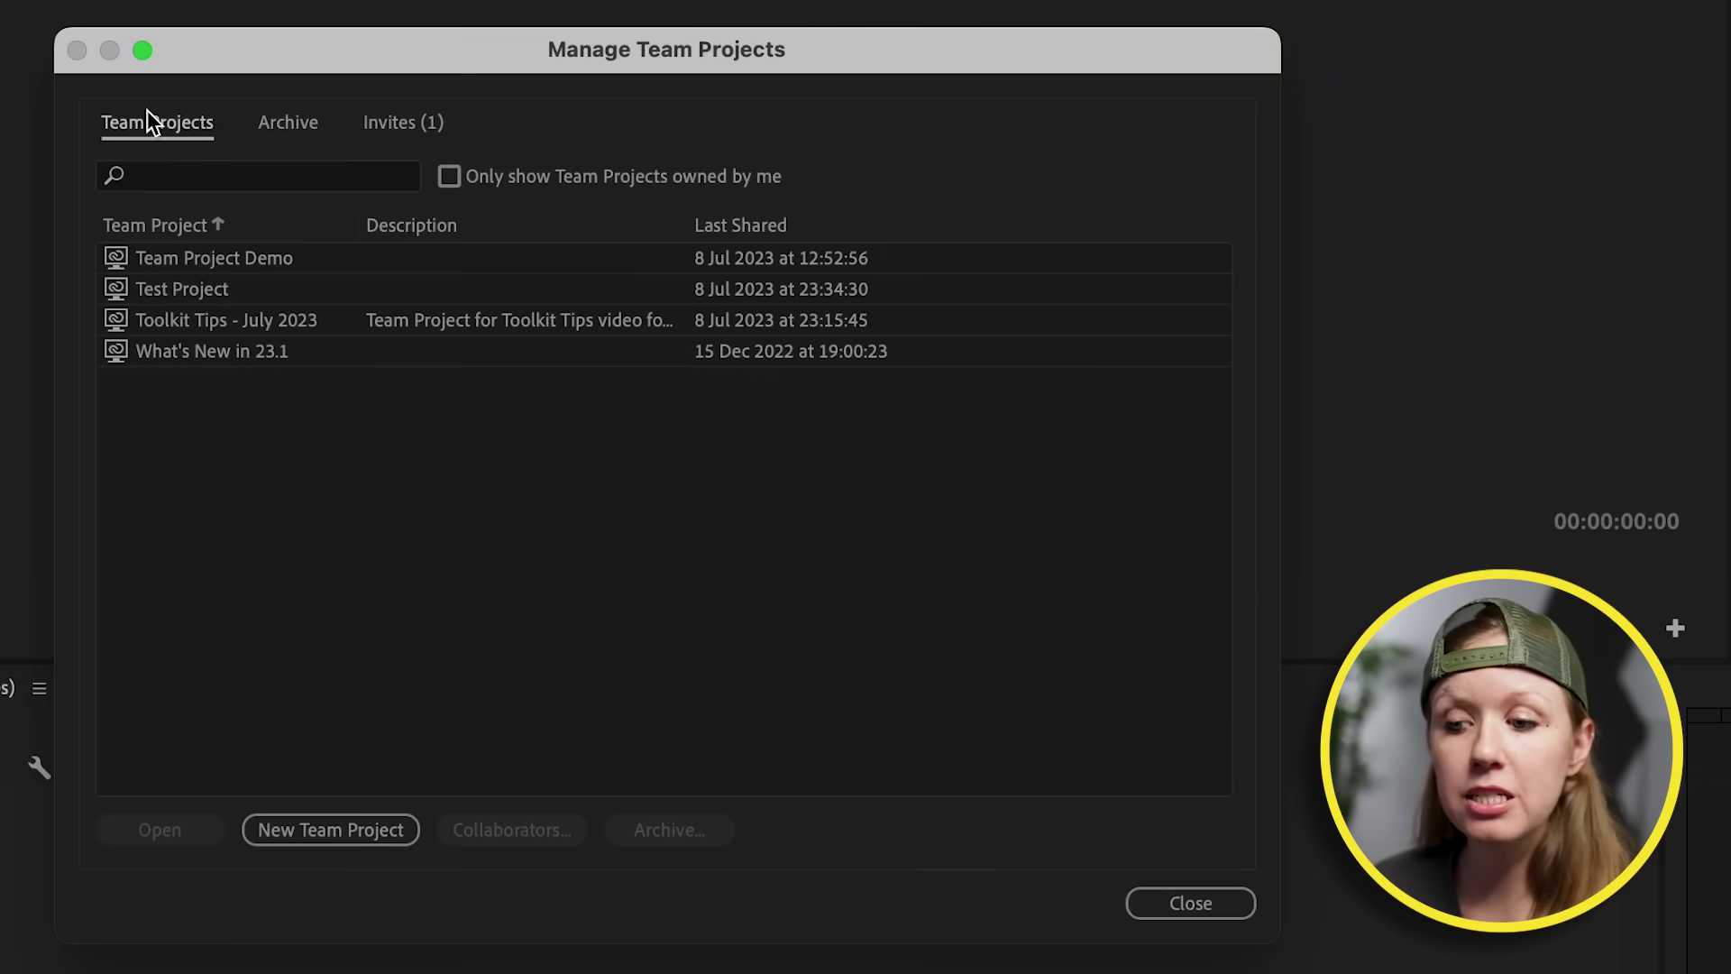
{"action": "left_click", "coordinate": [395, 134]}
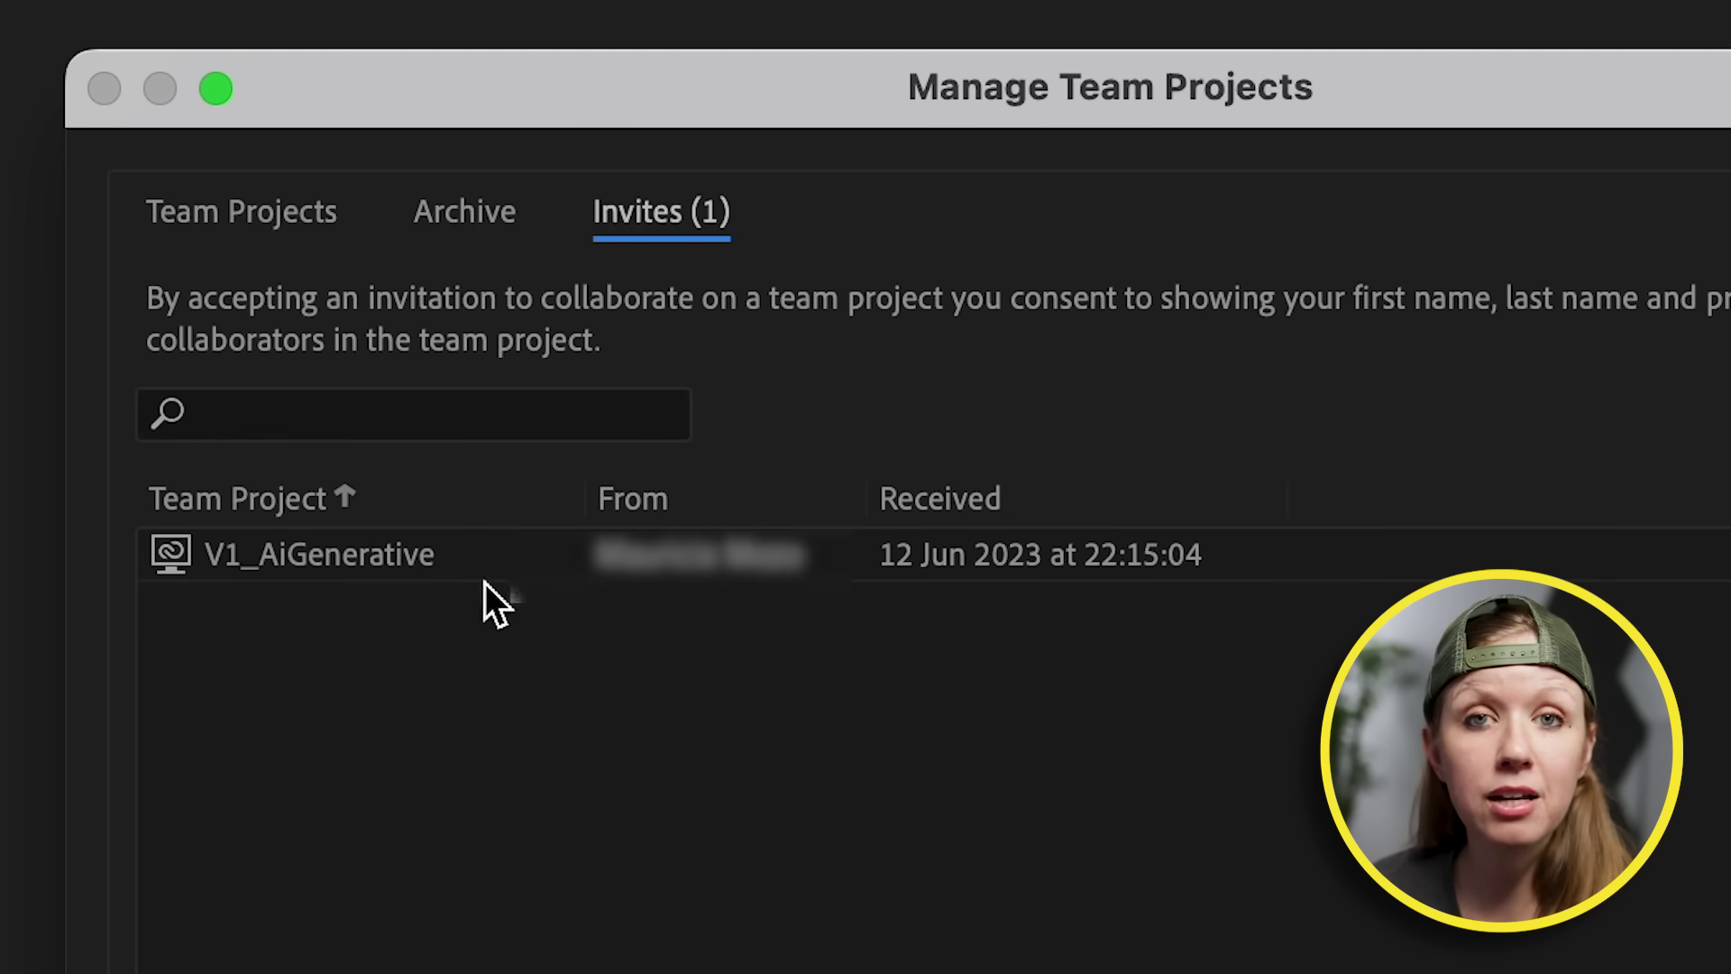
{"action": "left_click", "coordinate": [387, 568]}
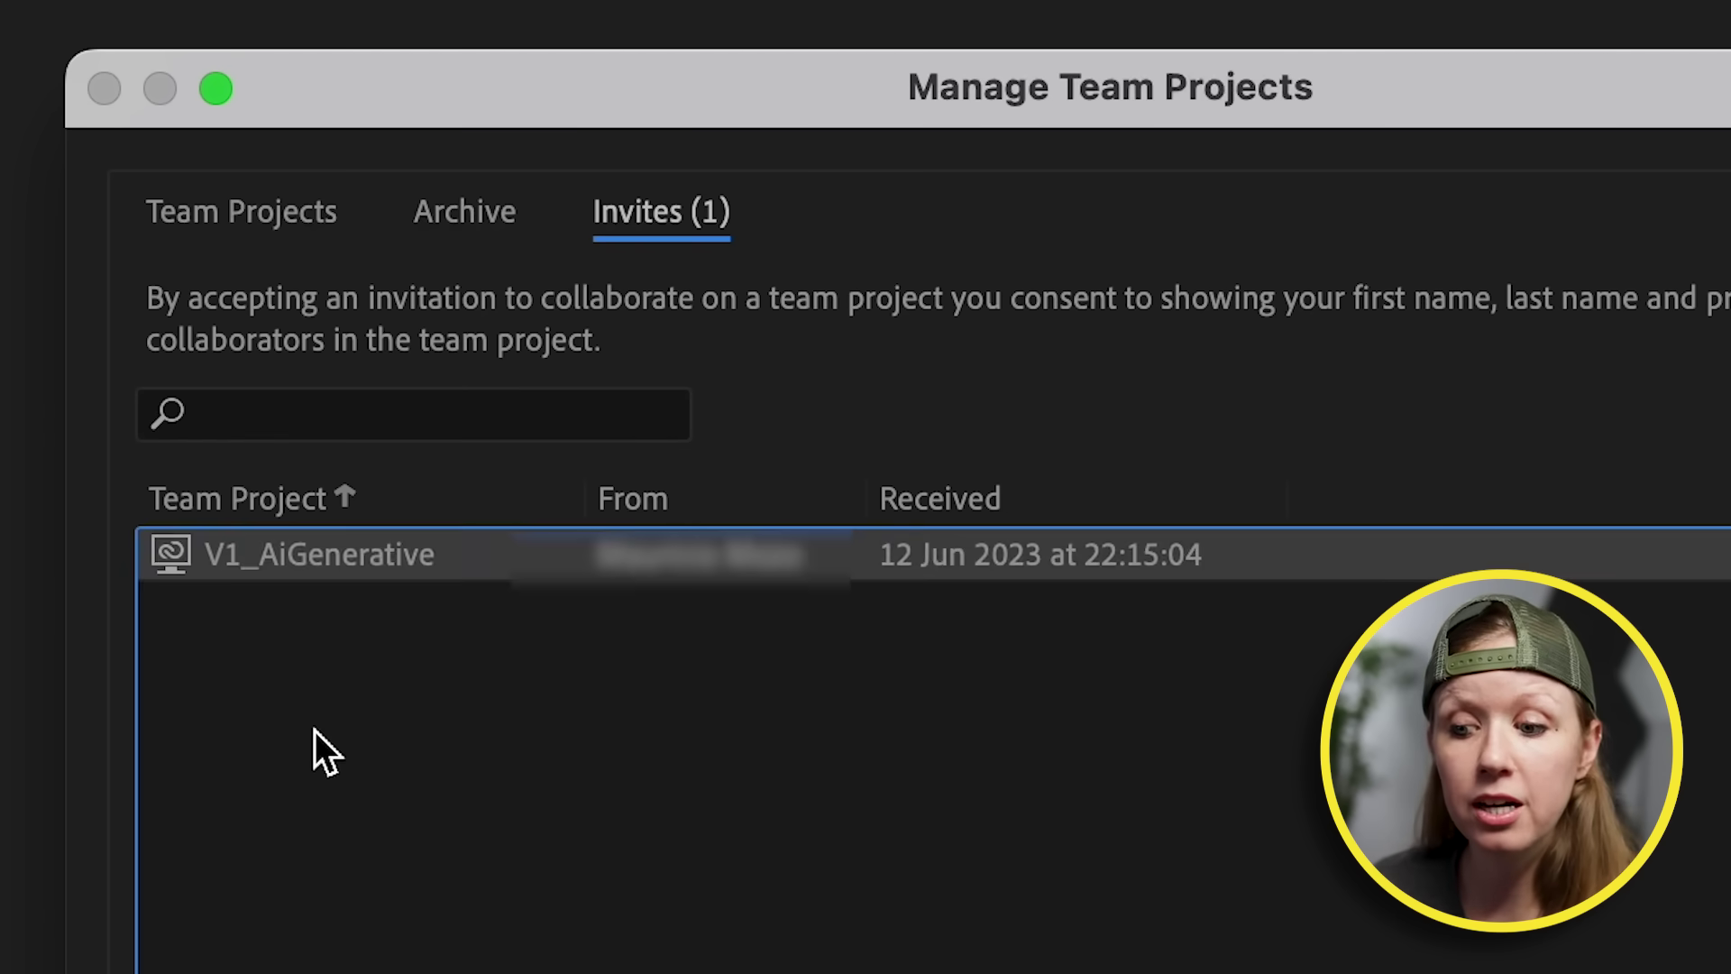
{"action": "left_click", "coordinate": [196, 126]}
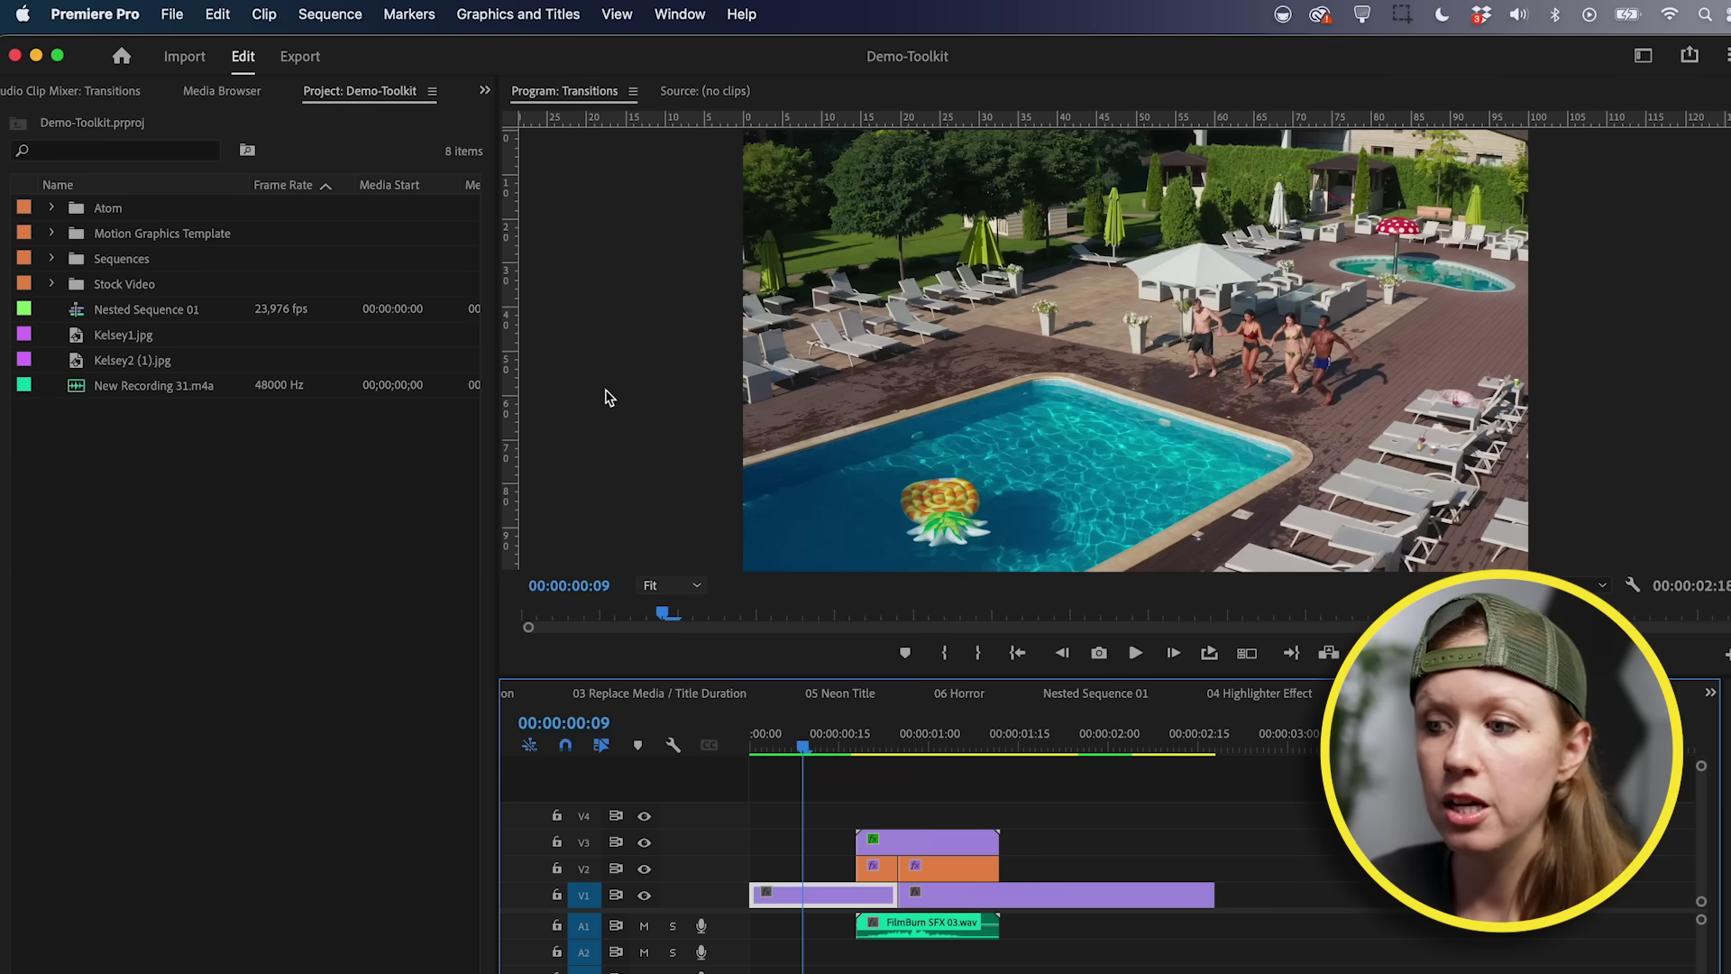
- Look up the team project conversion commands for the regular Demo-Toolkit project
{"action": "left_click", "coordinate": [217, 11]}
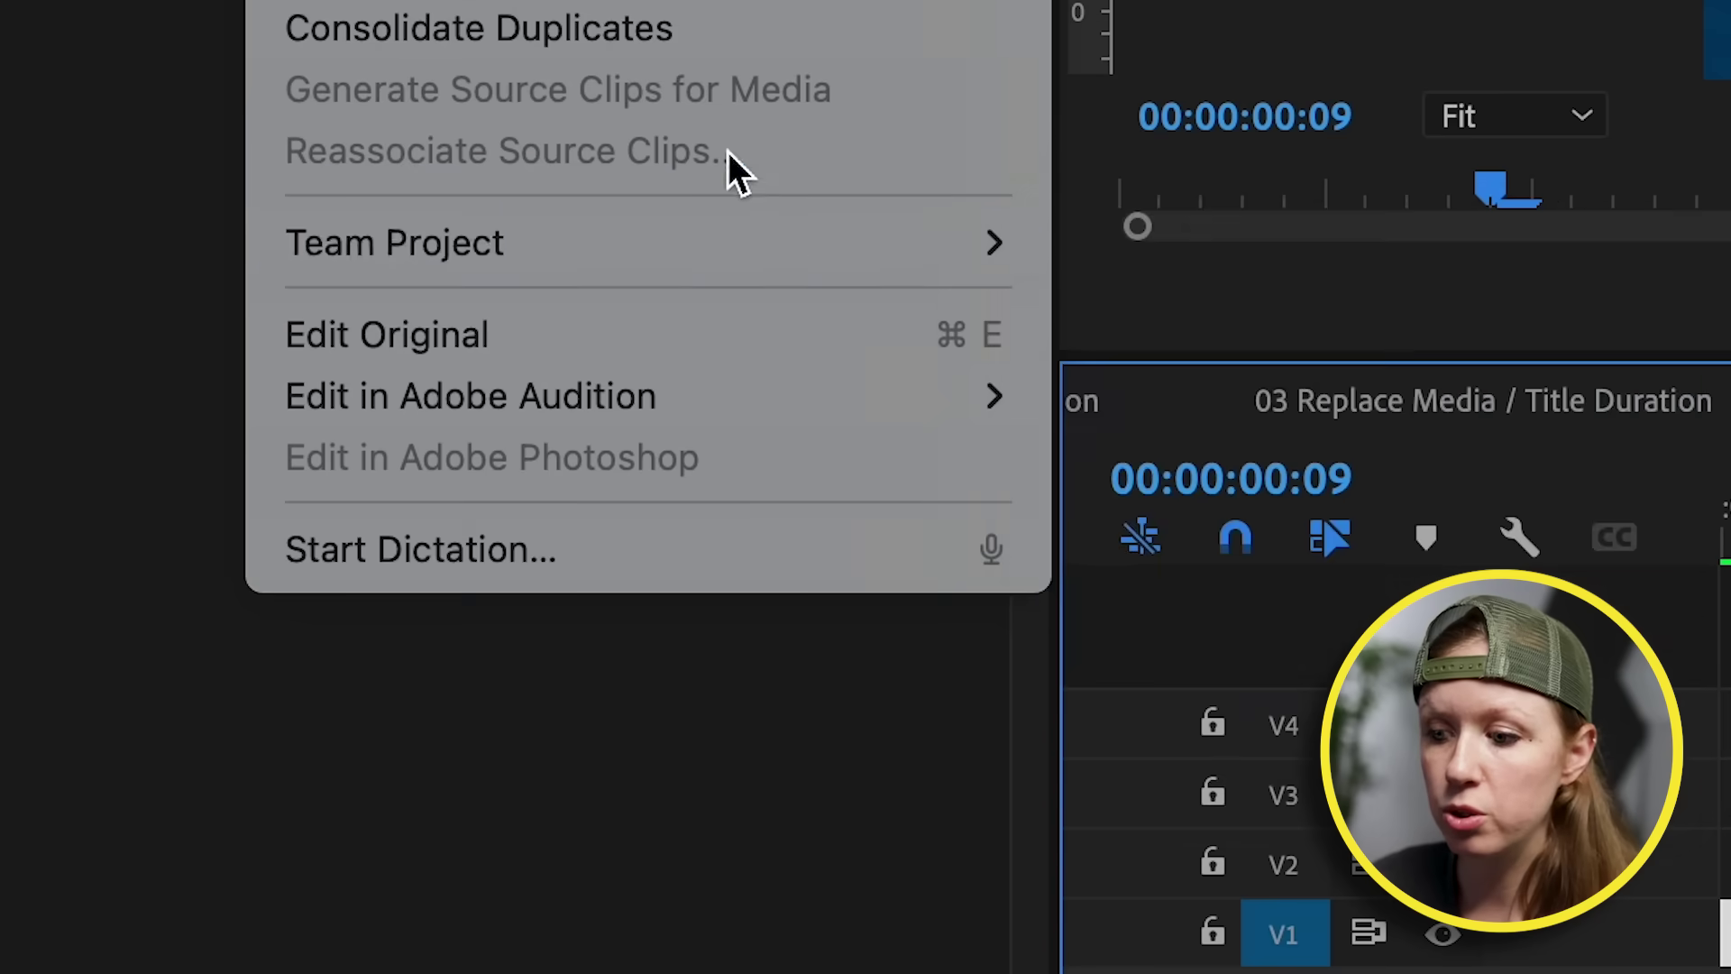
{"action": "mouse_move", "coordinate": [742, 267]}
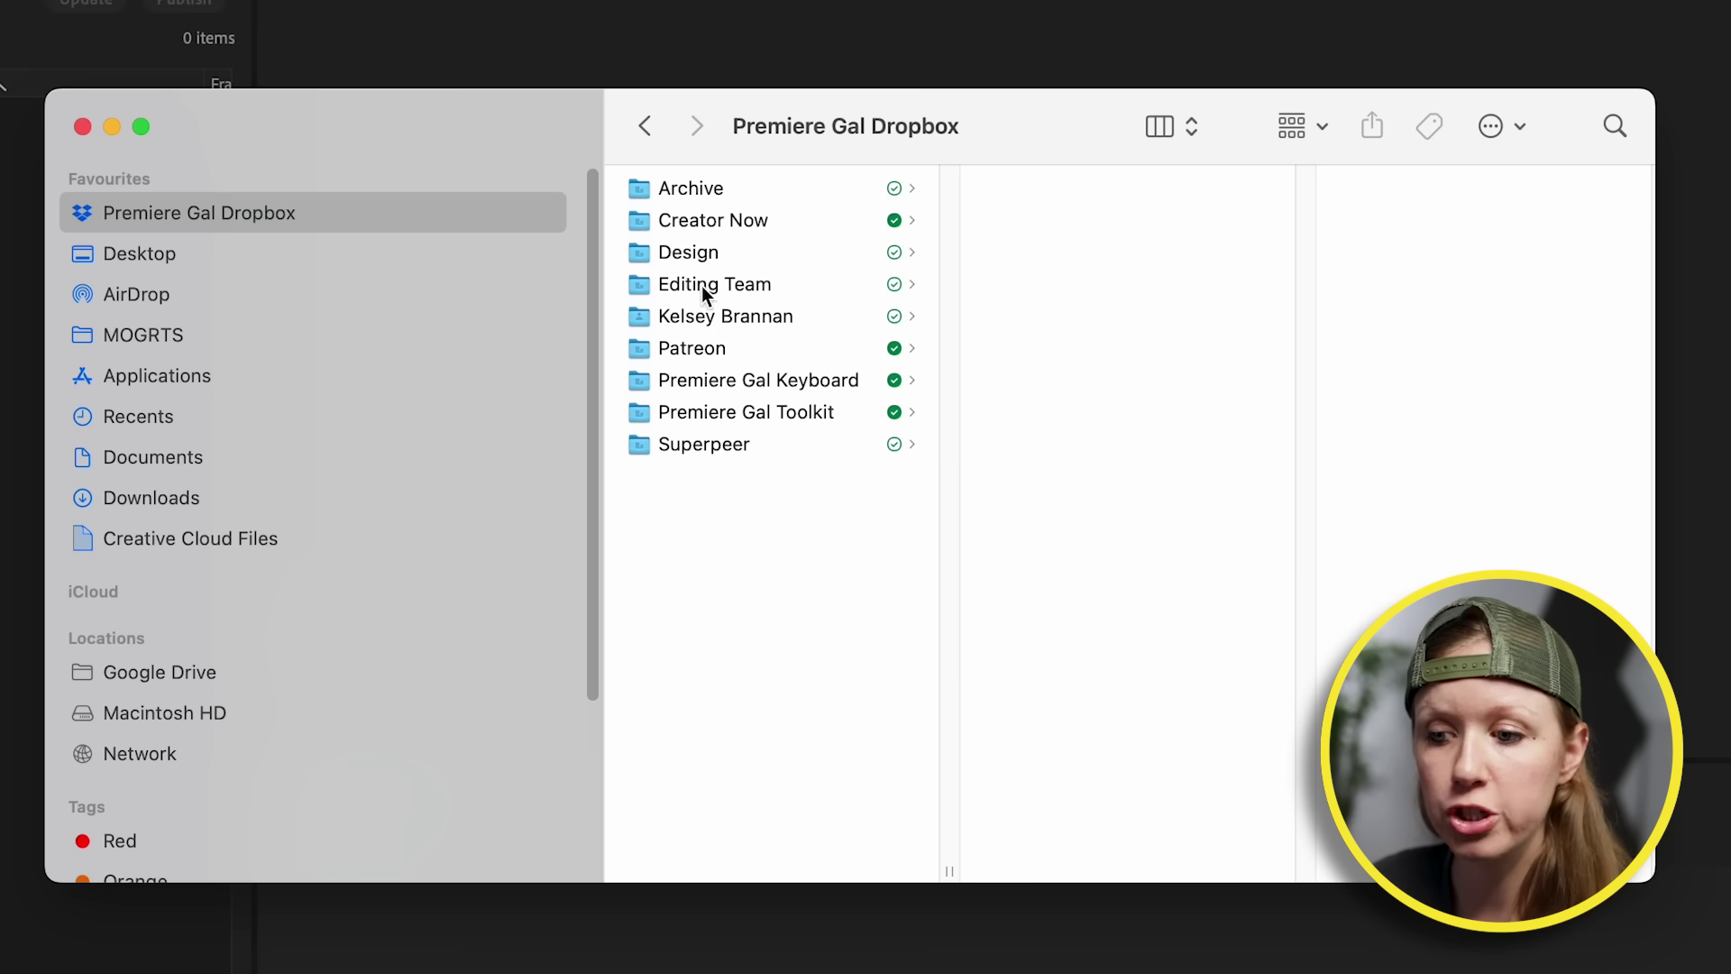
- In Finder, browse Editing Team/Gal Edits/Current/Team Projects - SY and examine its 01 Project, Scratch Disk and 02 Media folders
{"action": "left_click", "coordinate": [793, 287]}
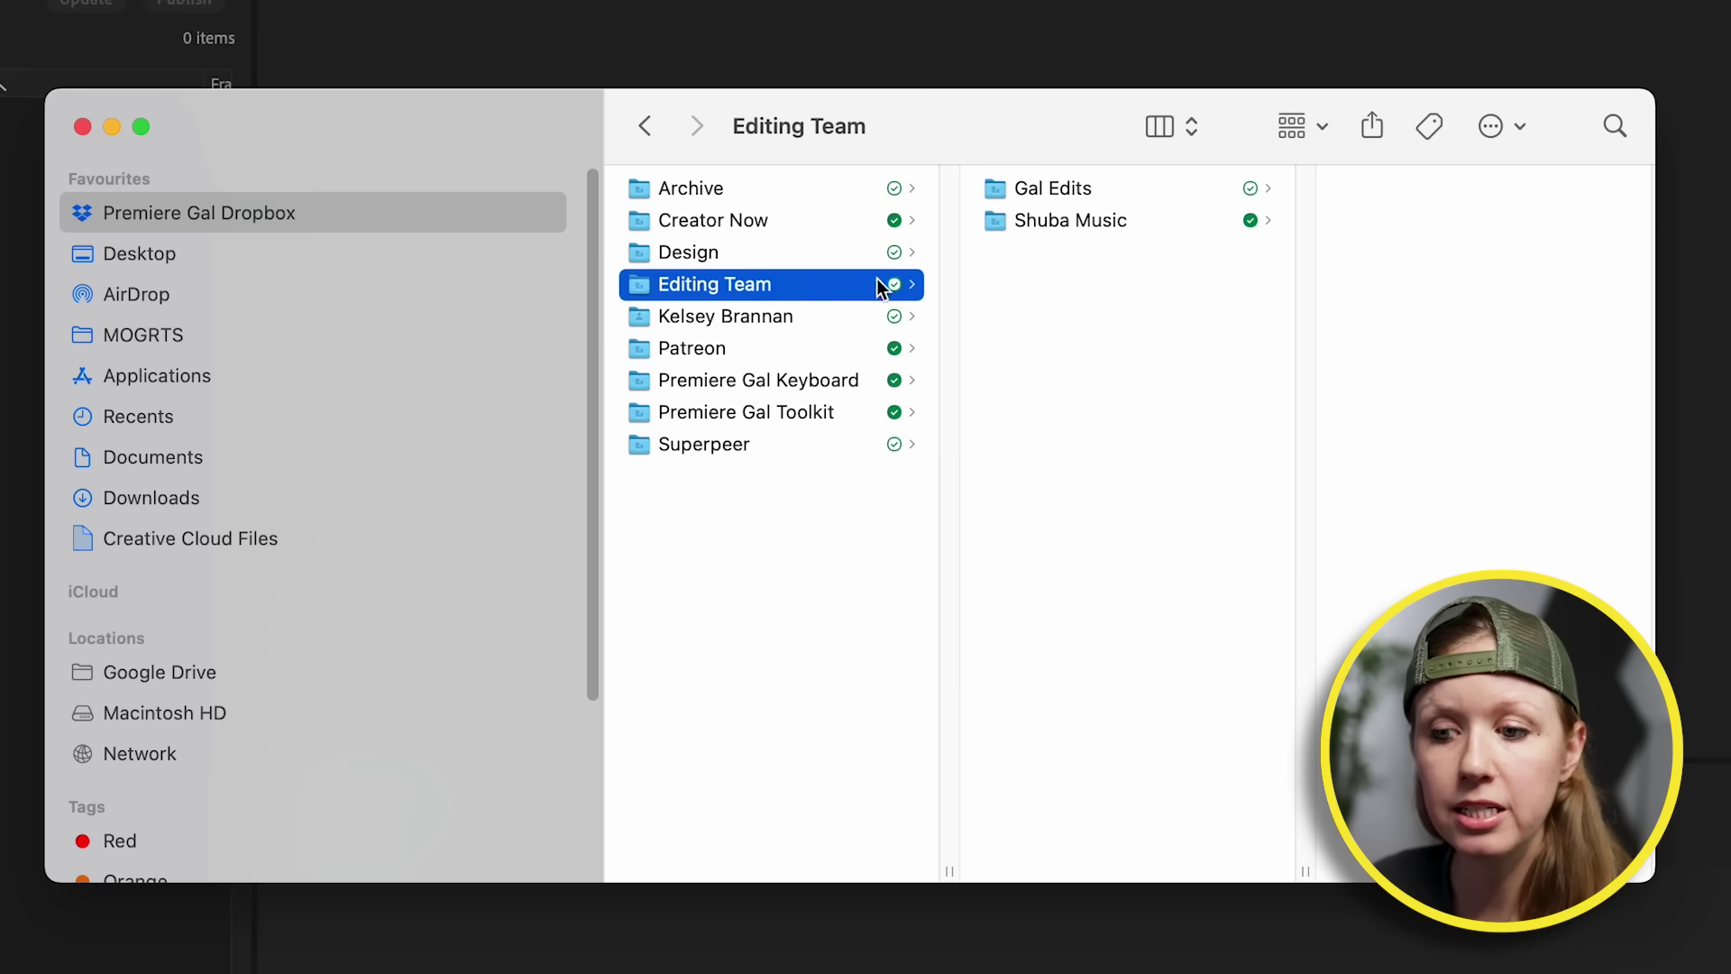
{"action": "left_click", "coordinate": [1092, 183]}
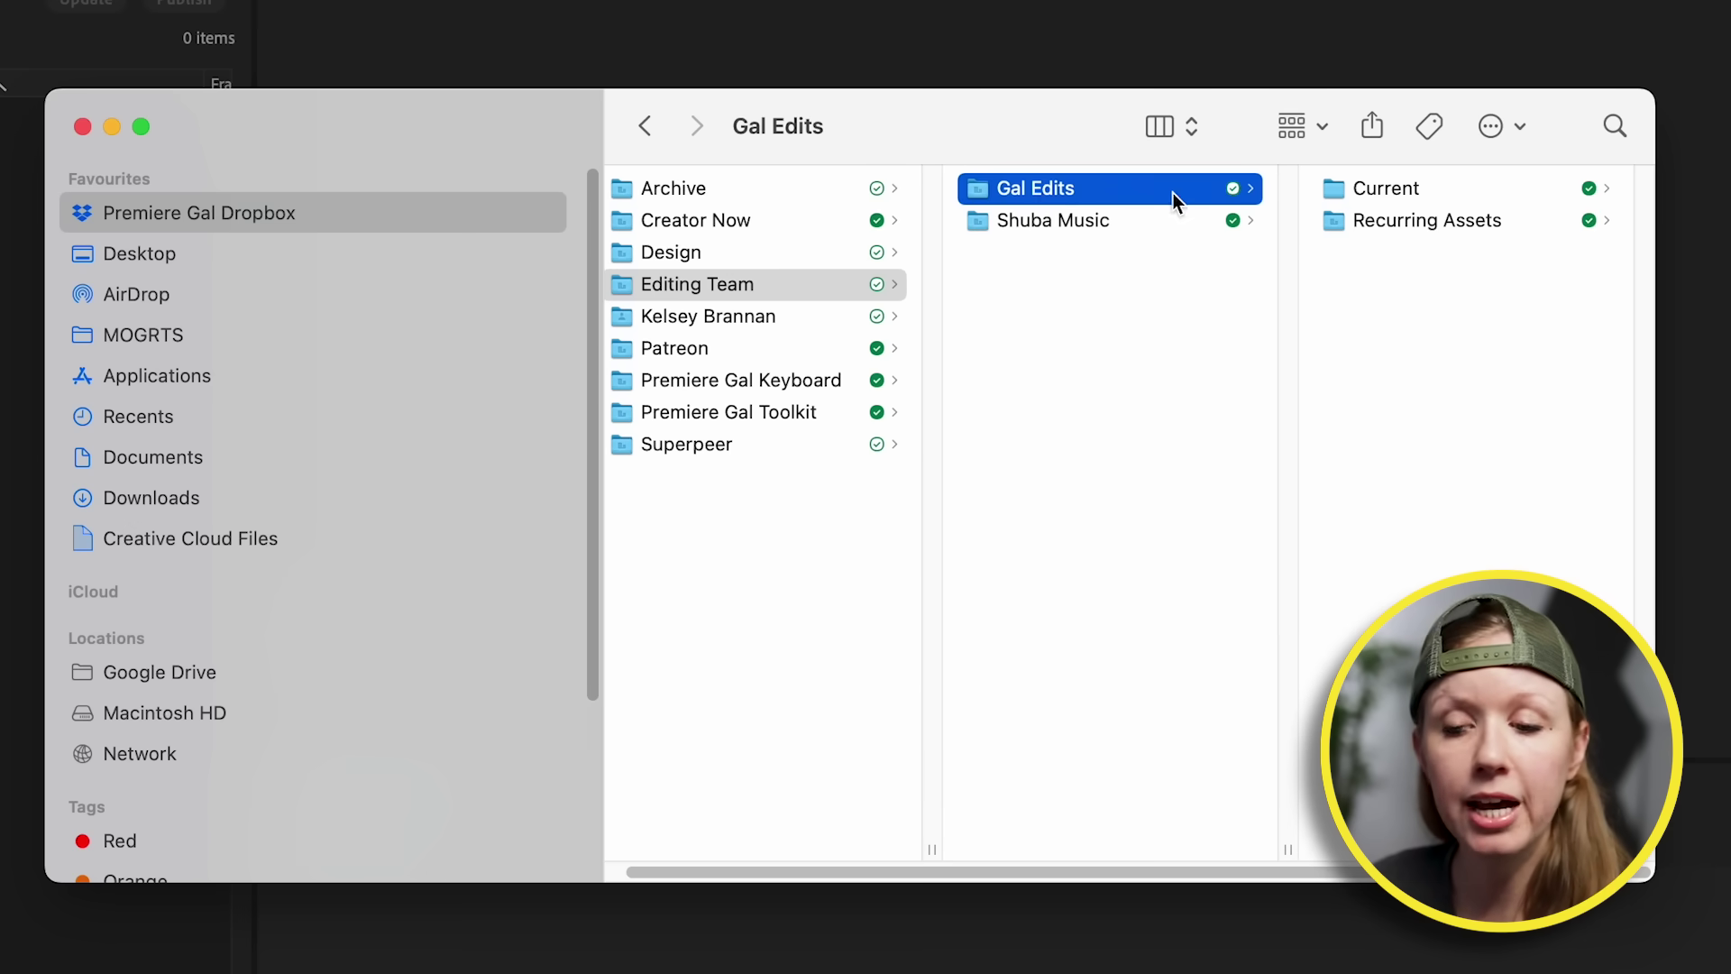
{"action": "left_click", "coordinate": [1387, 191]}
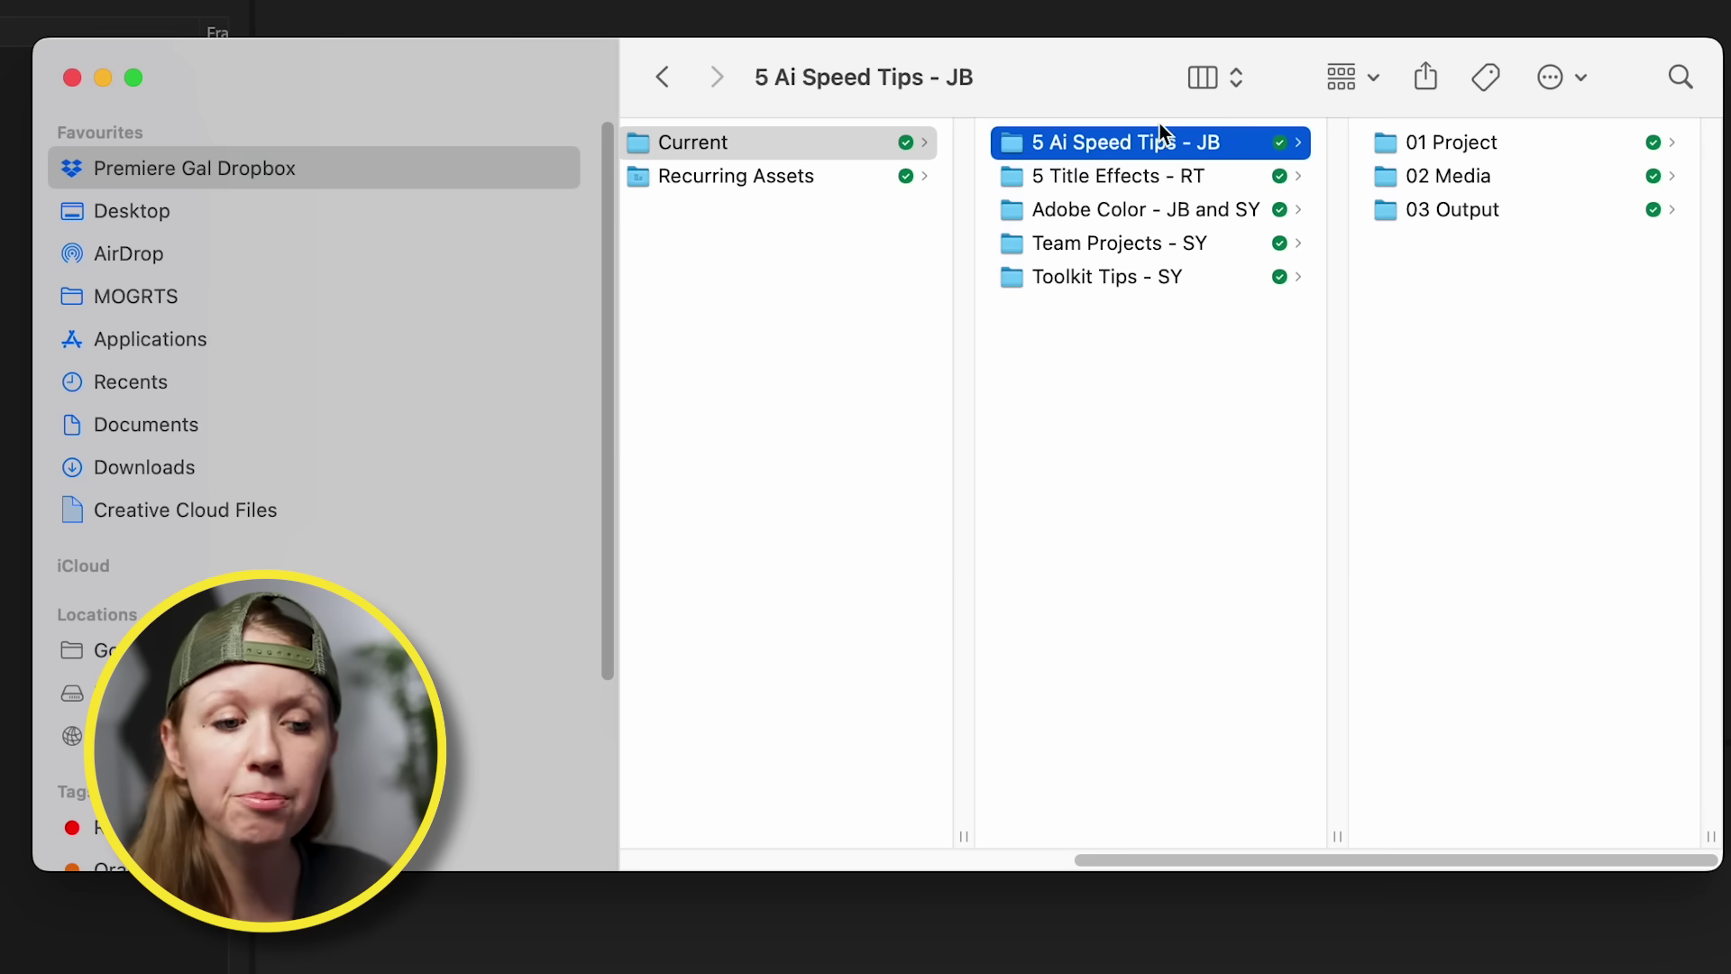
{"action": "right_click", "coordinate": [1154, 144]}
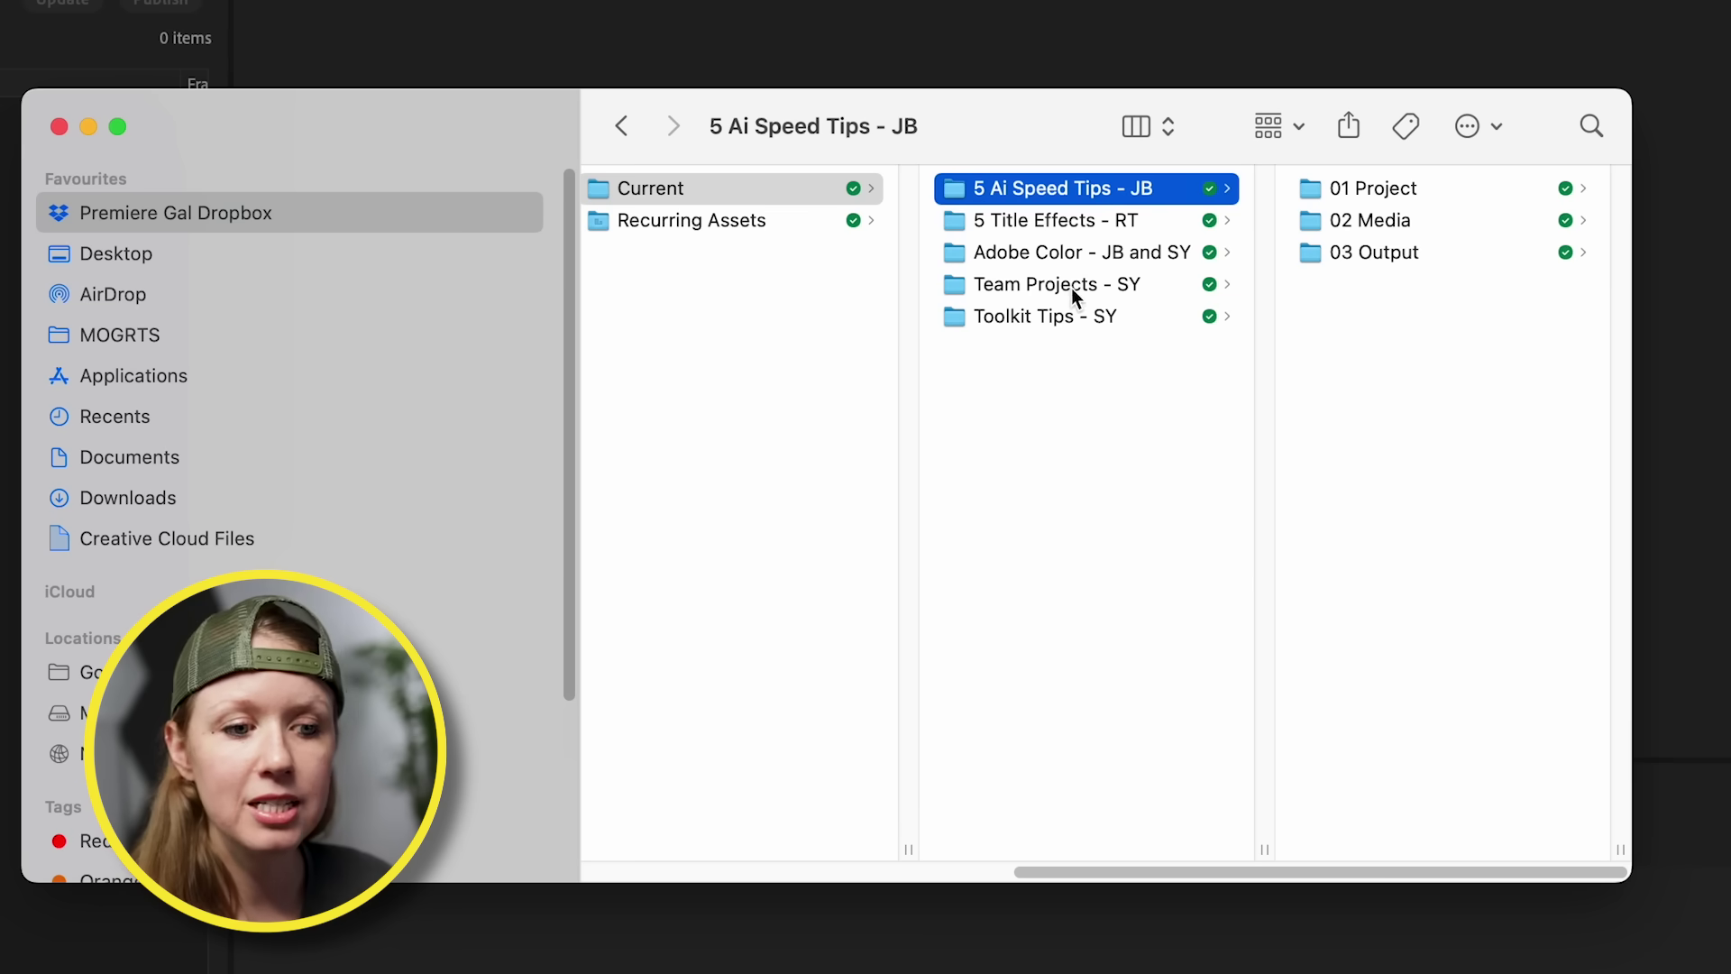
{"action": "left_click", "coordinate": [1060, 245]}
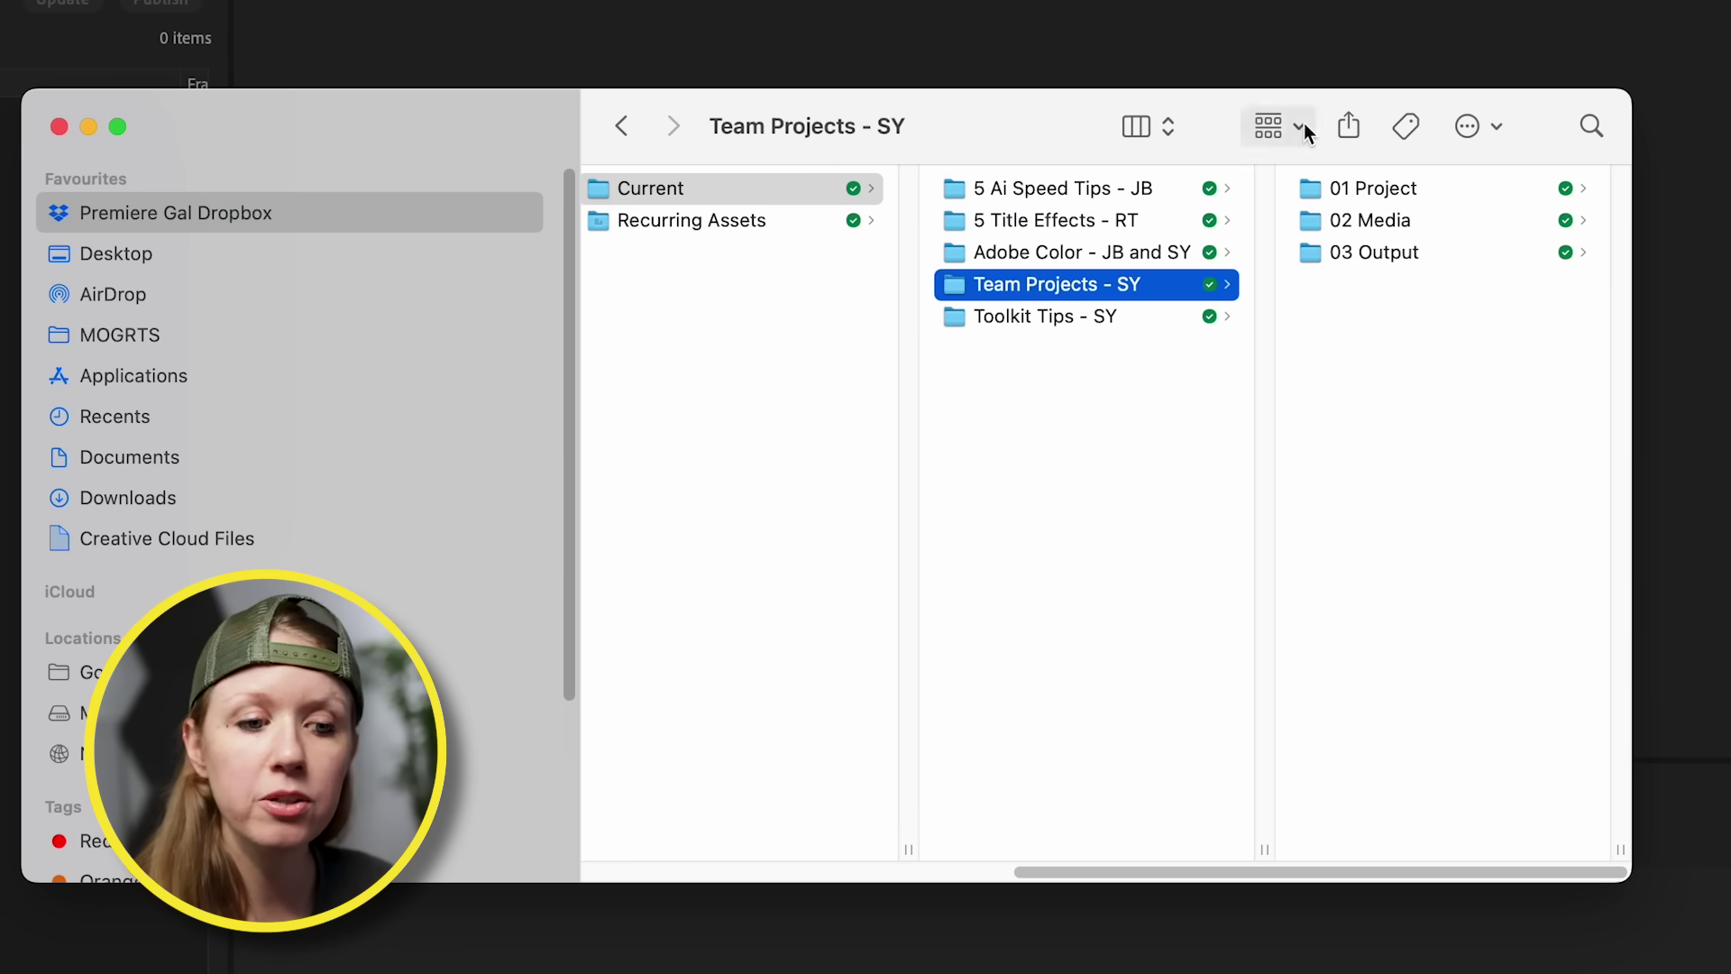
{"action": "left_click", "coordinate": [1455, 191]}
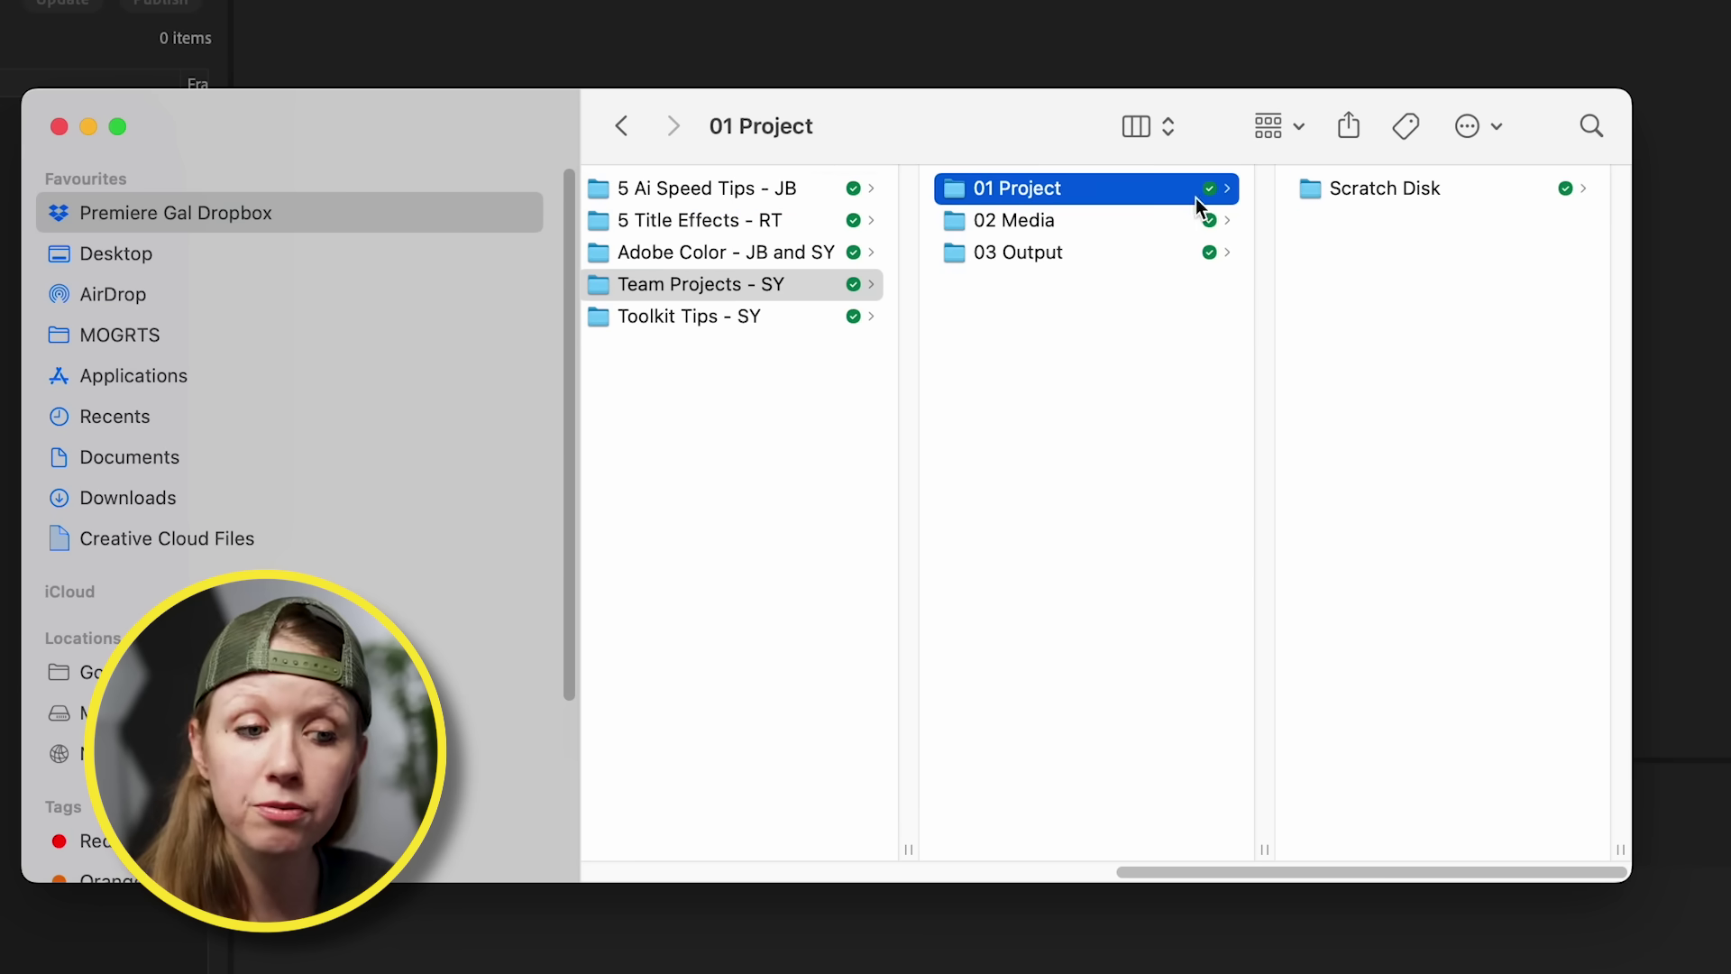
{"action": "left_click", "coordinate": [1379, 190]}
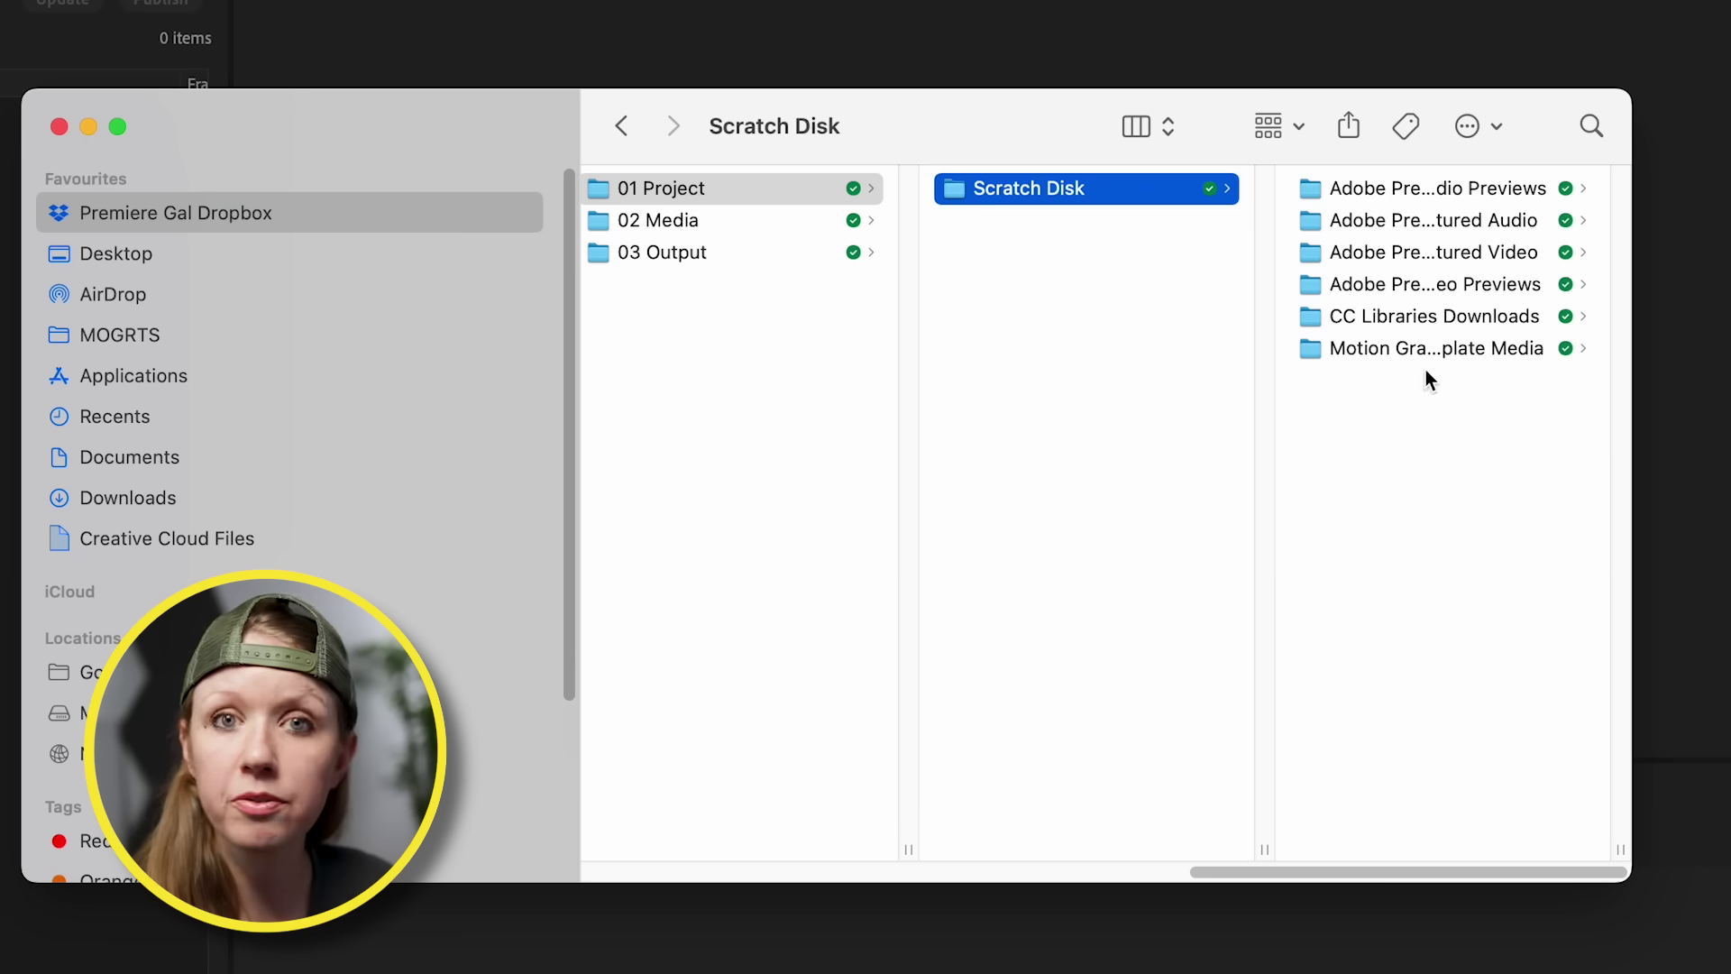
{"action": "left_click", "coordinate": [769, 225]}
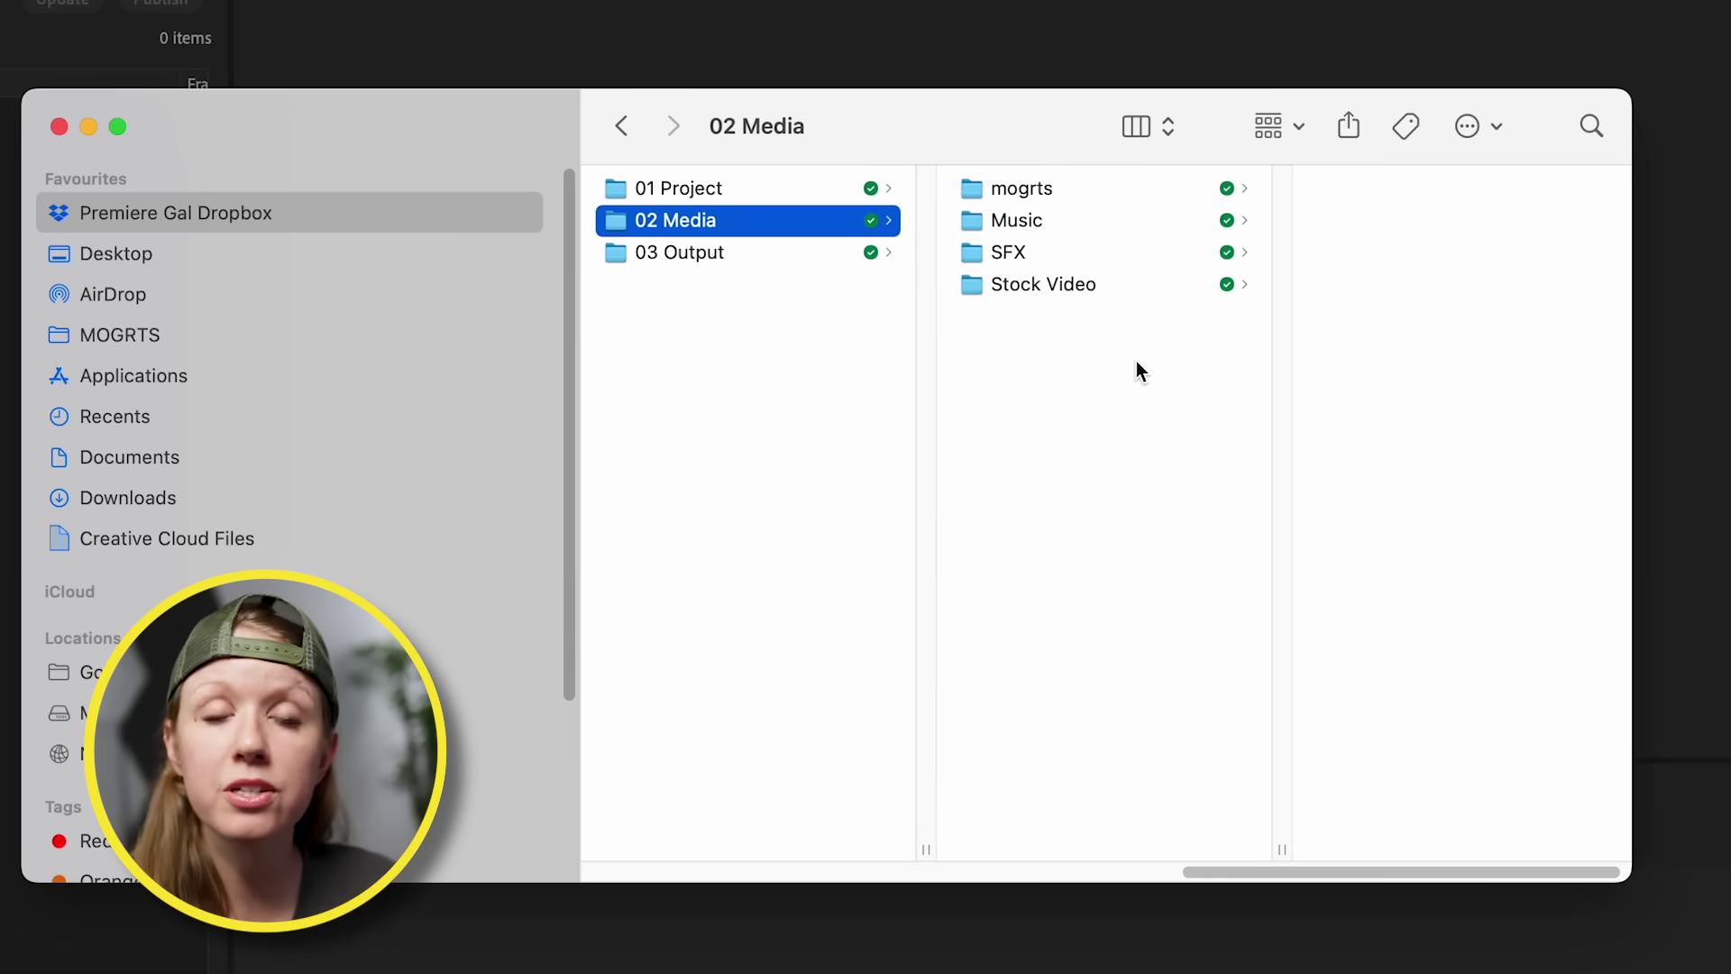
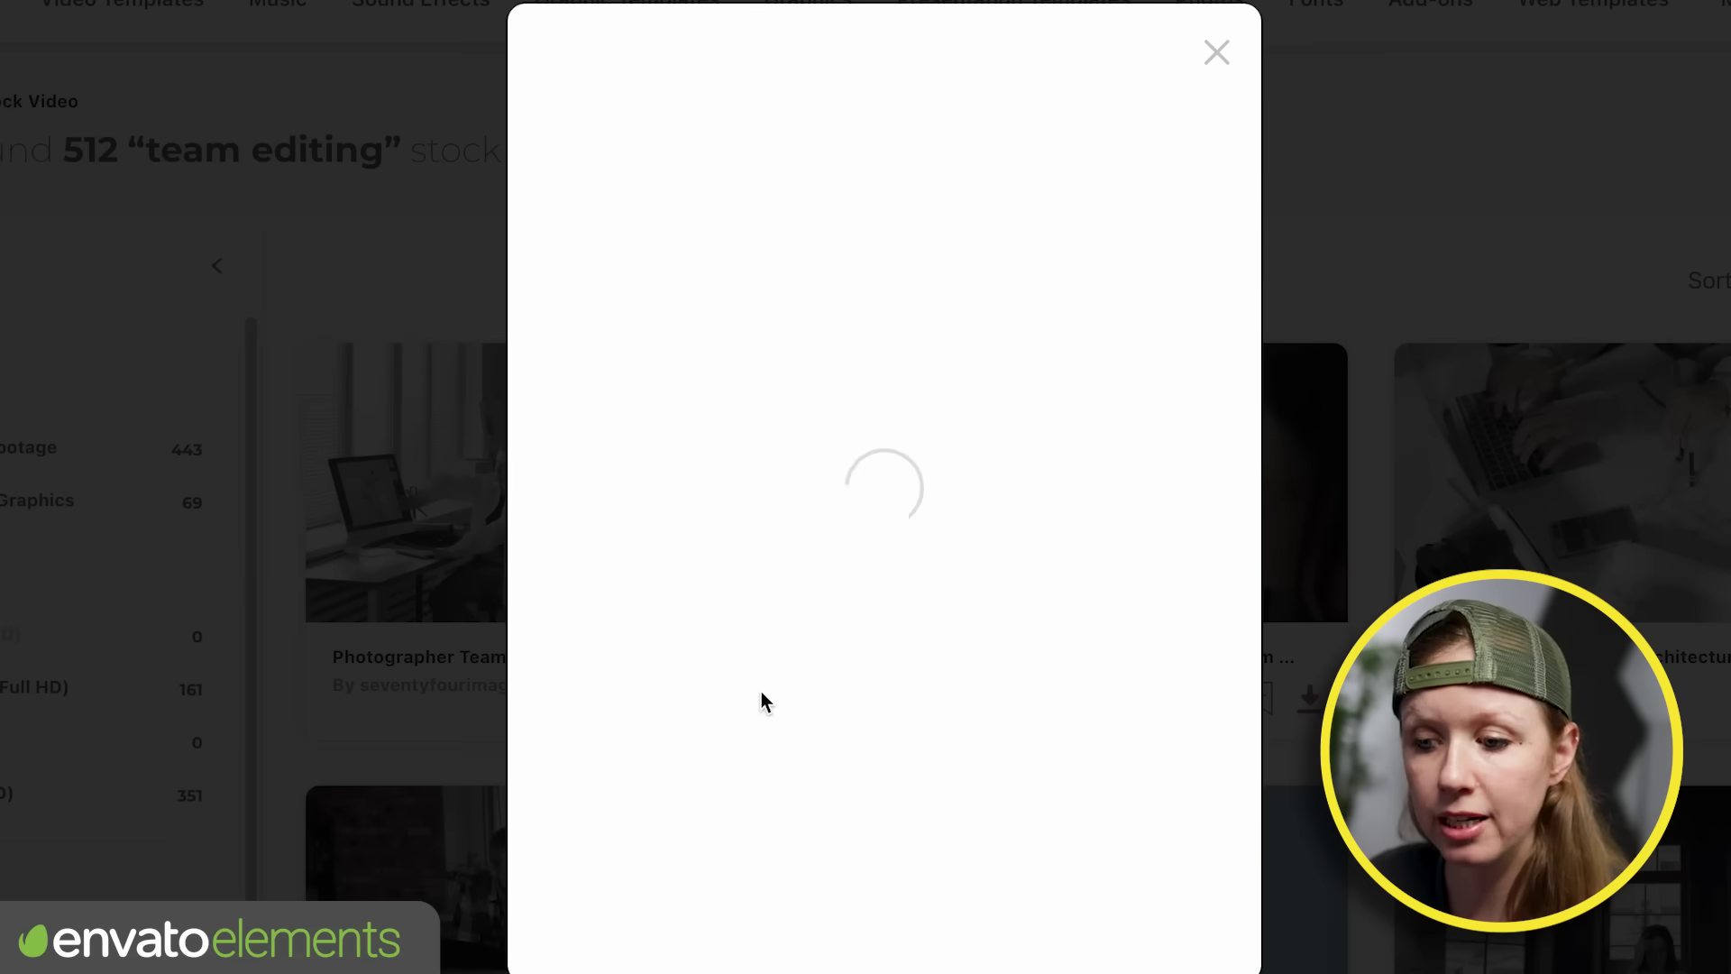
- Switch to Envato Elements and browse the stock video results and the sound effects catalogue
{"action": "left_click", "coordinate": [519, 515]}
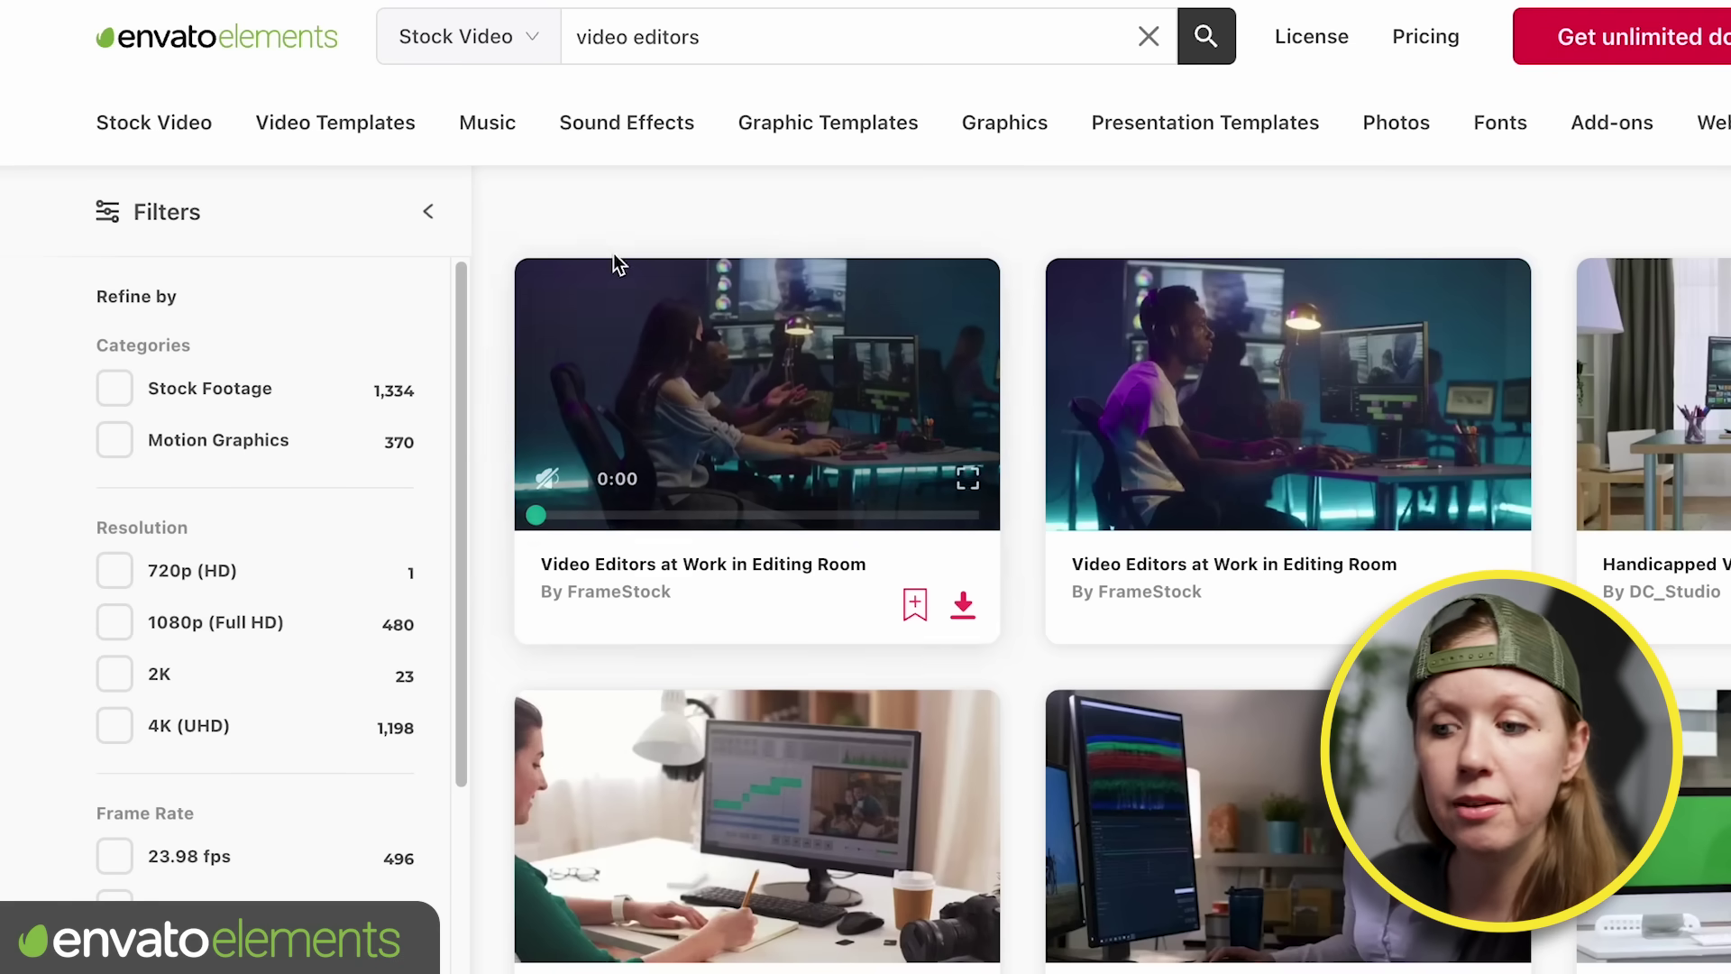
{"action": "left_click", "coordinate": [628, 140]}
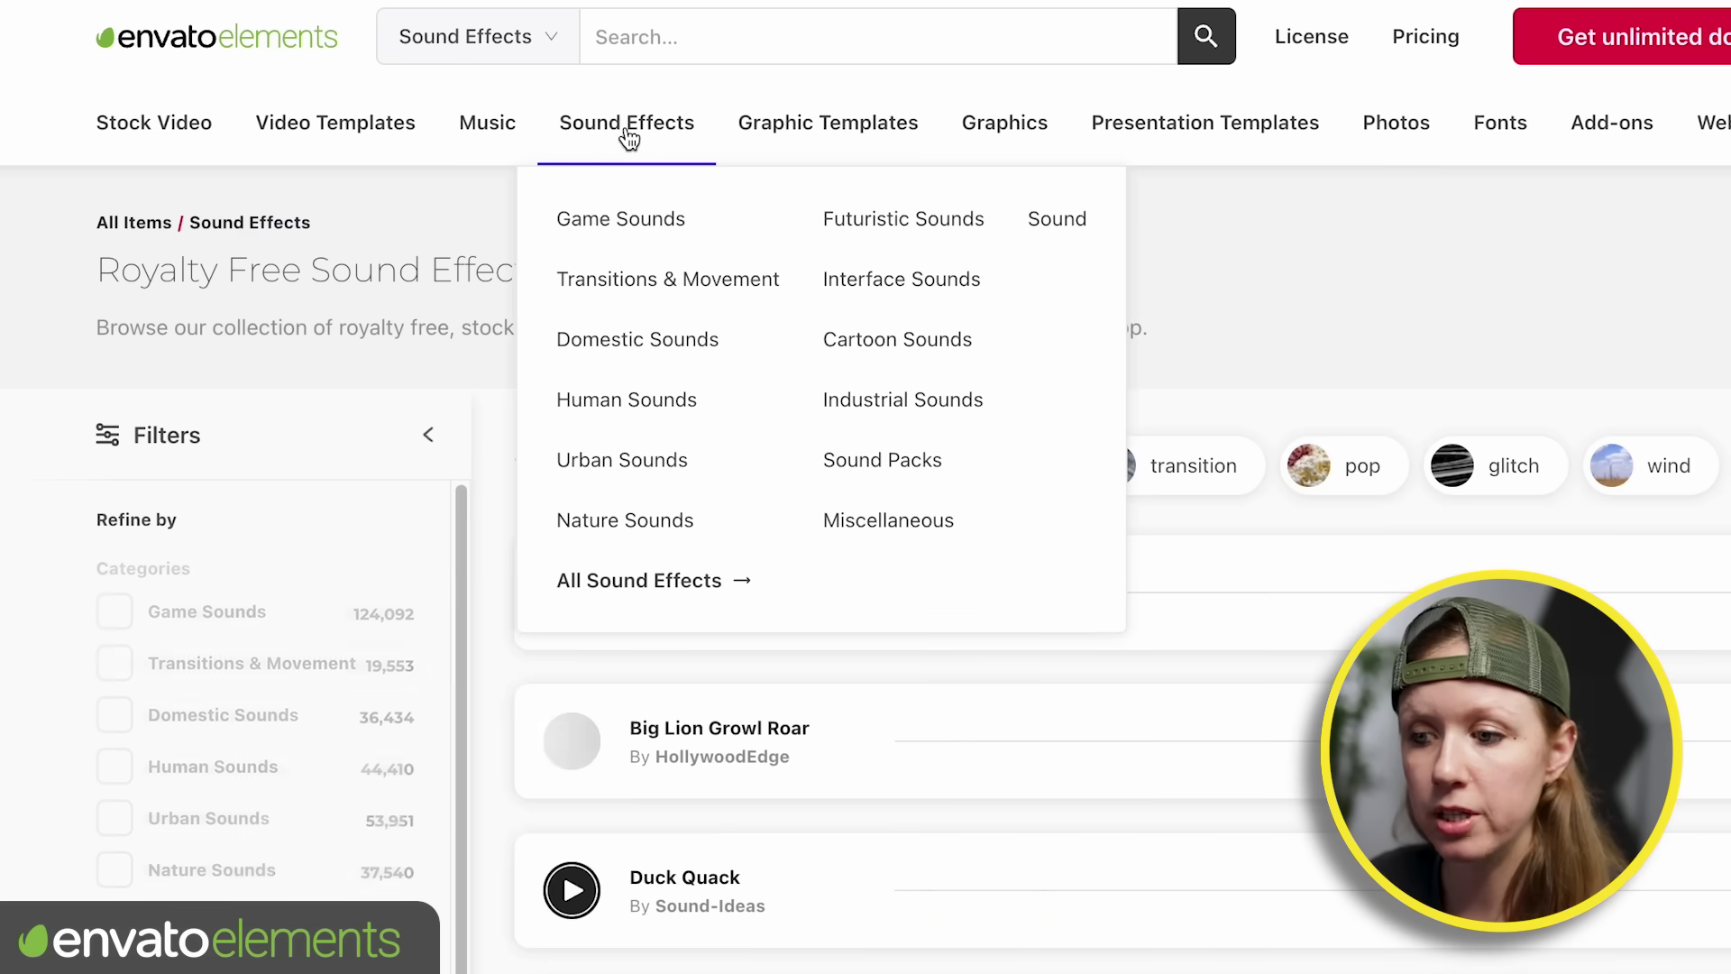
- Search the sound effects for "bubble" and download the first Bubbles effect, licensed to the Team Projects project
{"action": "left_click", "coordinate": [680, 41]}
{"action": "type", "text": "bubble"}
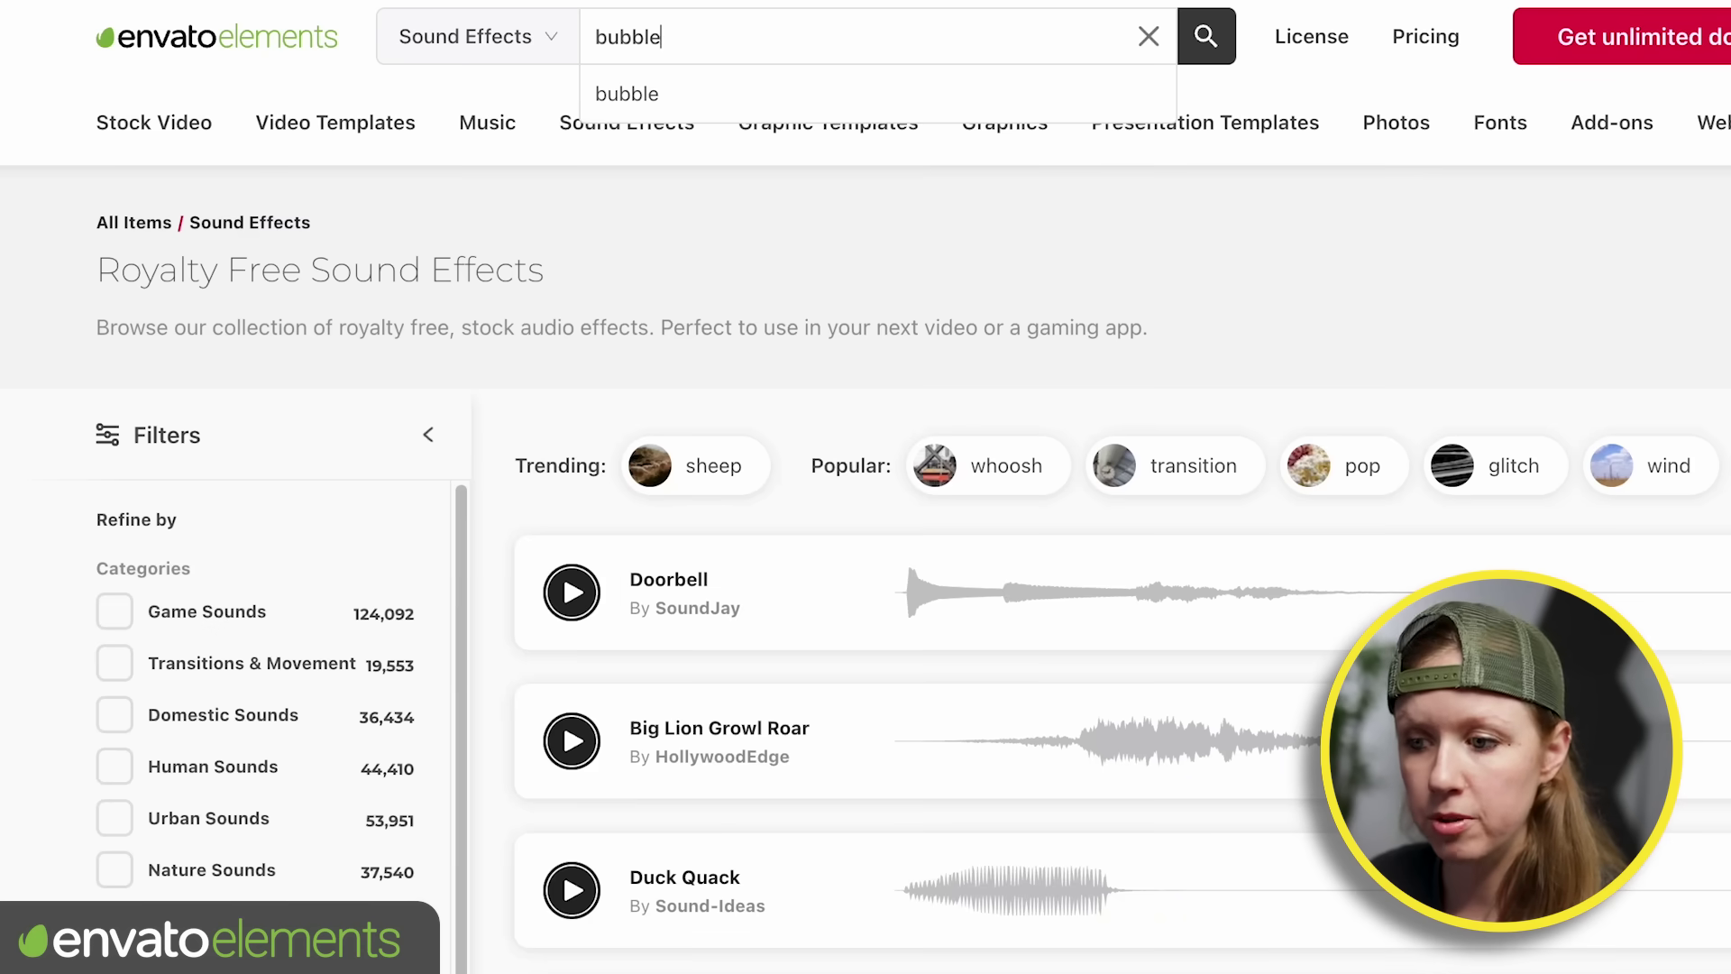
{"action": "key", "text": "Return"}
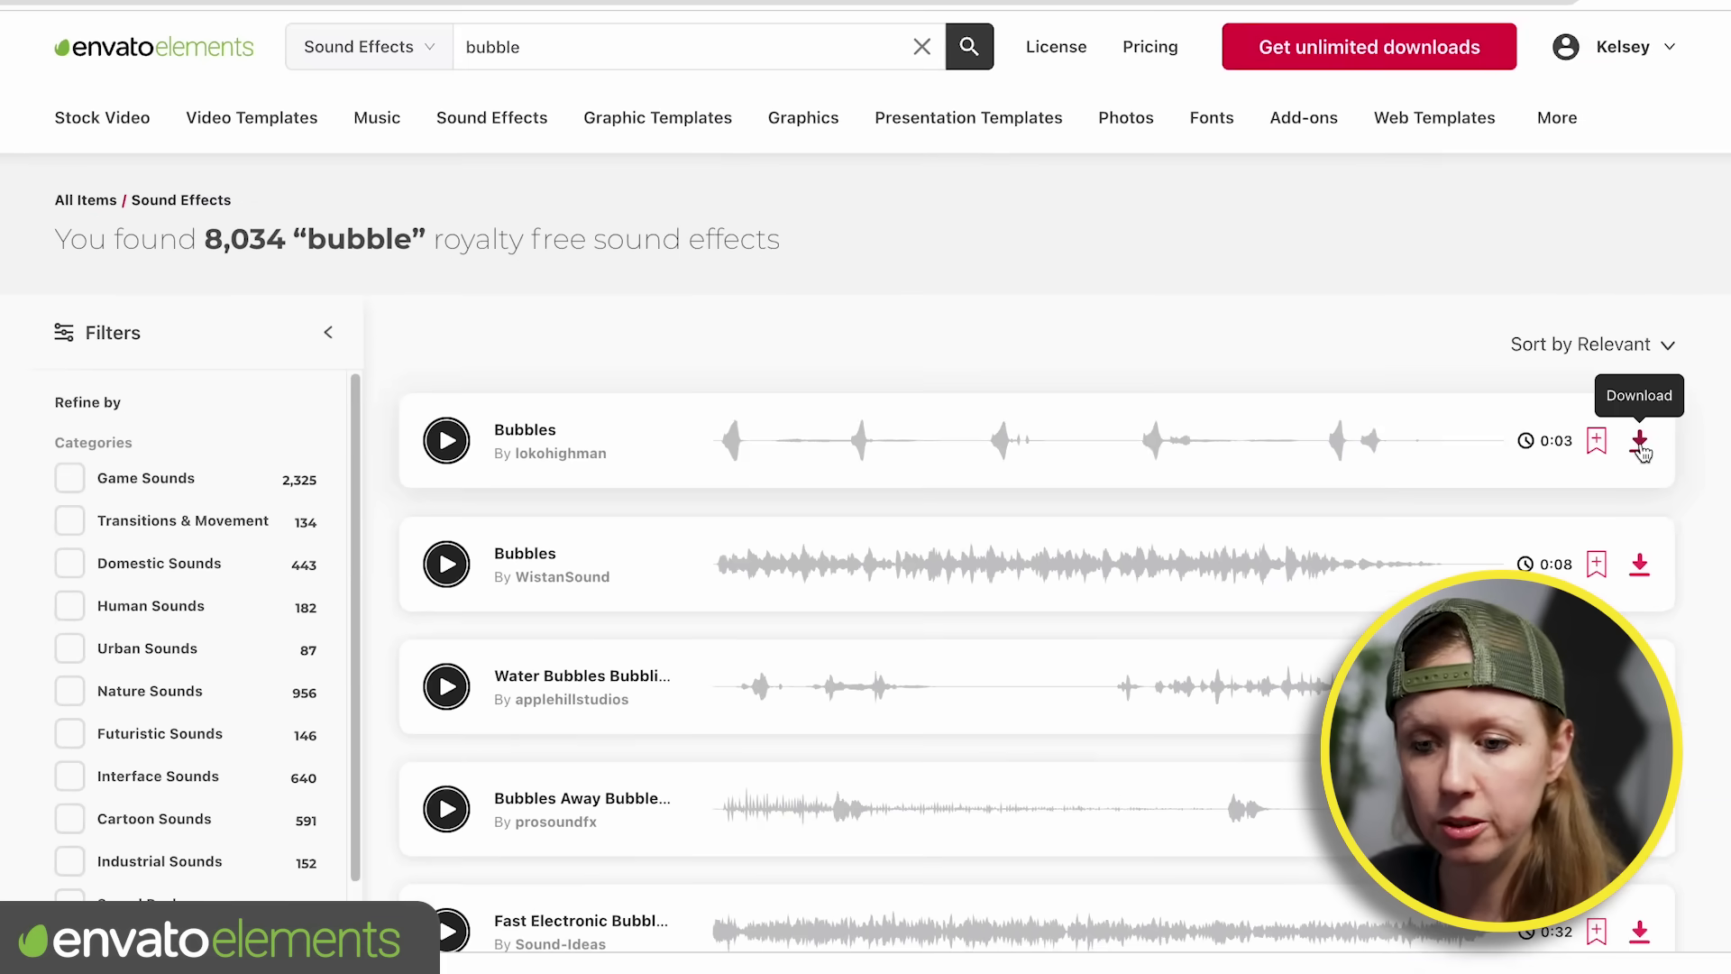
{"action": "left_click", "coordinate": [1640, 442]}
{"action": "left_click", "coordinate": [603, 450]}
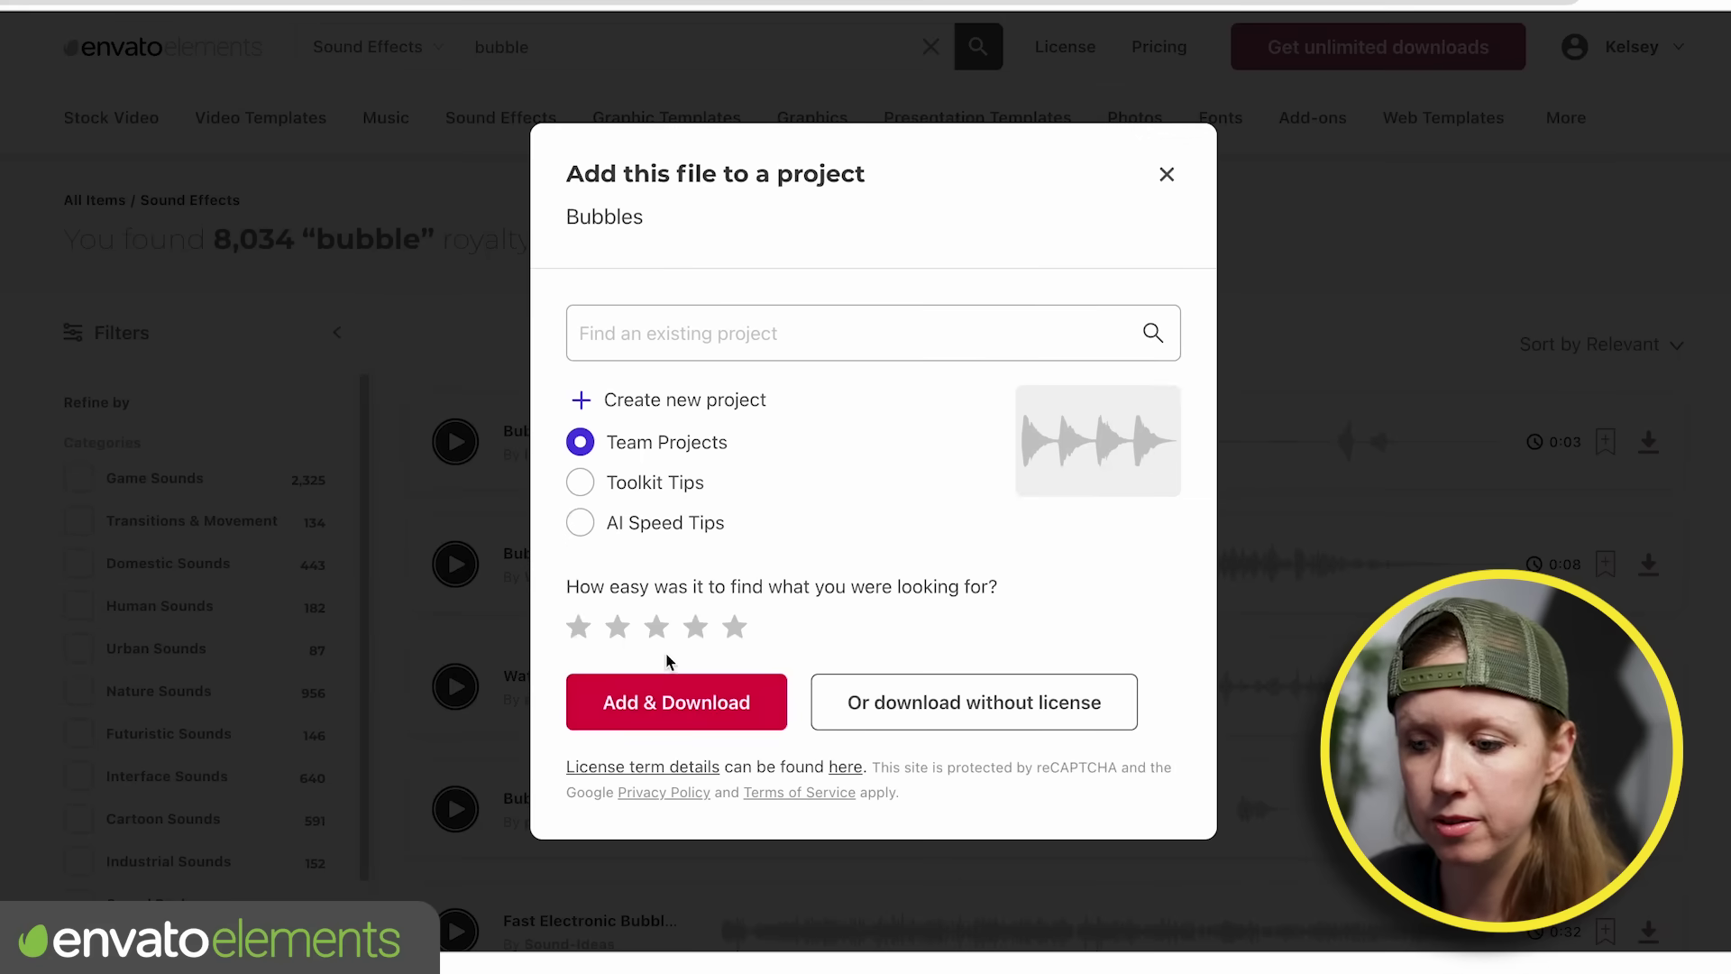
{"action": "left_click", "coordinate": [670, 703]}
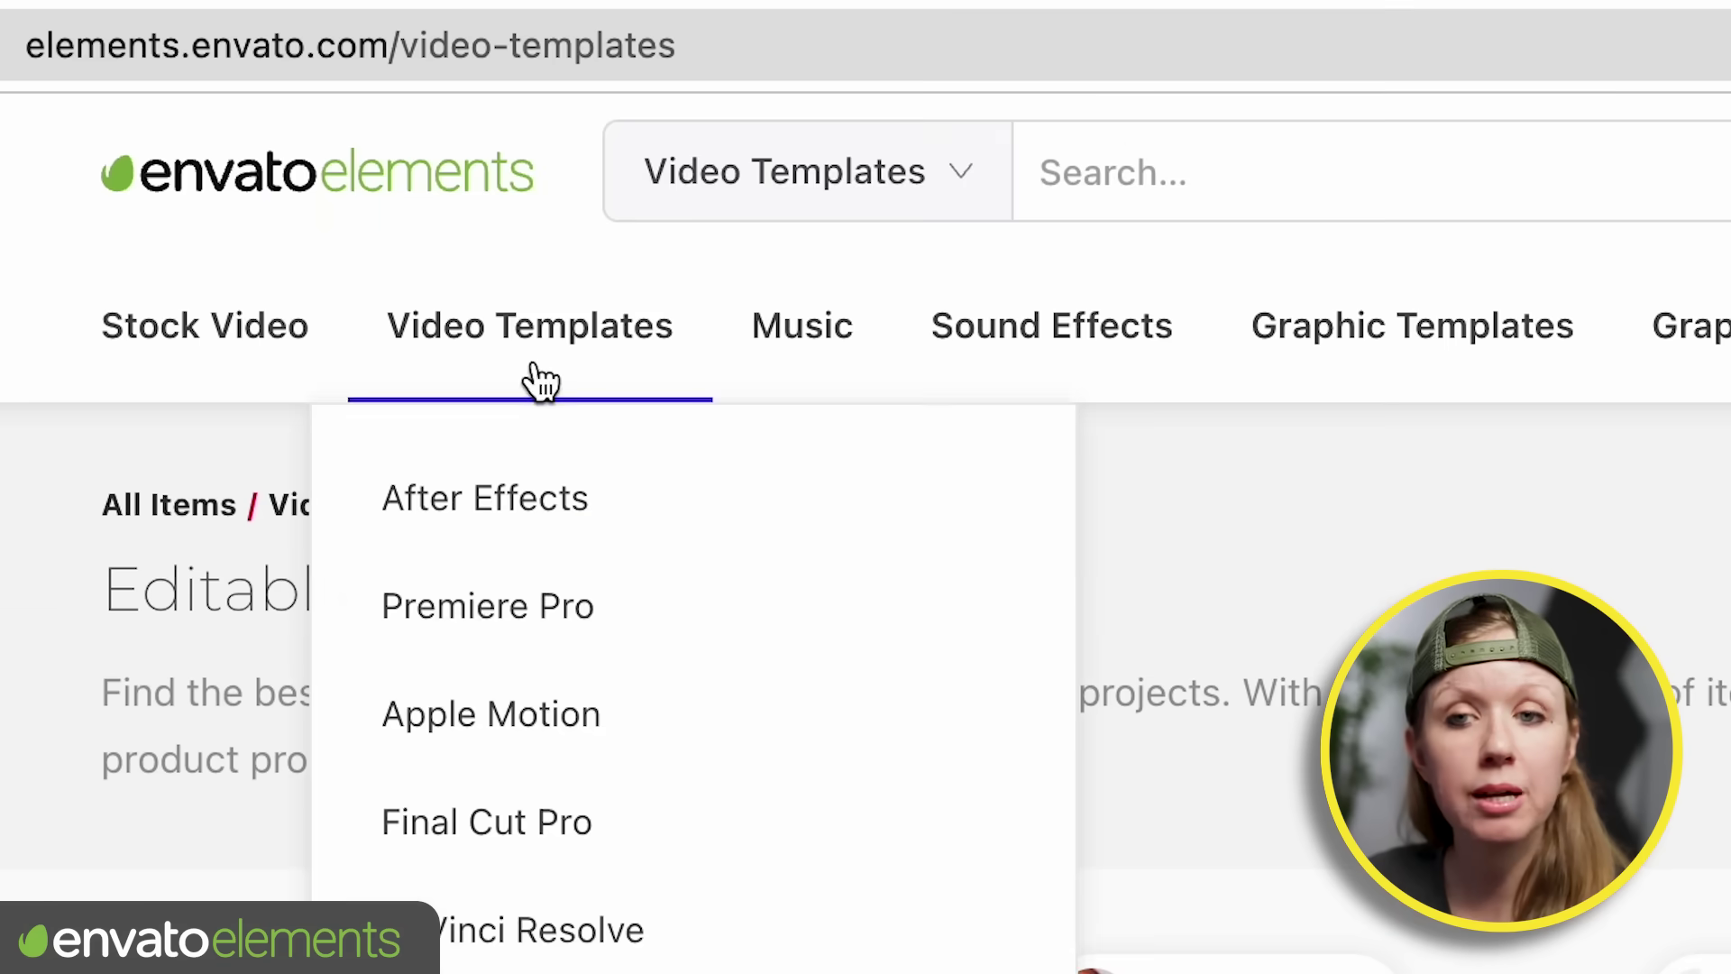
- Search the video templates for "title mogrt" and download Gradient titles MOGRT by Colorama
{"action": "left_click", "coordinate": [549, 38]}
{"action": "type", "text": "t"}
{"action": "type", "text": "itle mogrt"}
{"action": "key", "text": "Return"}
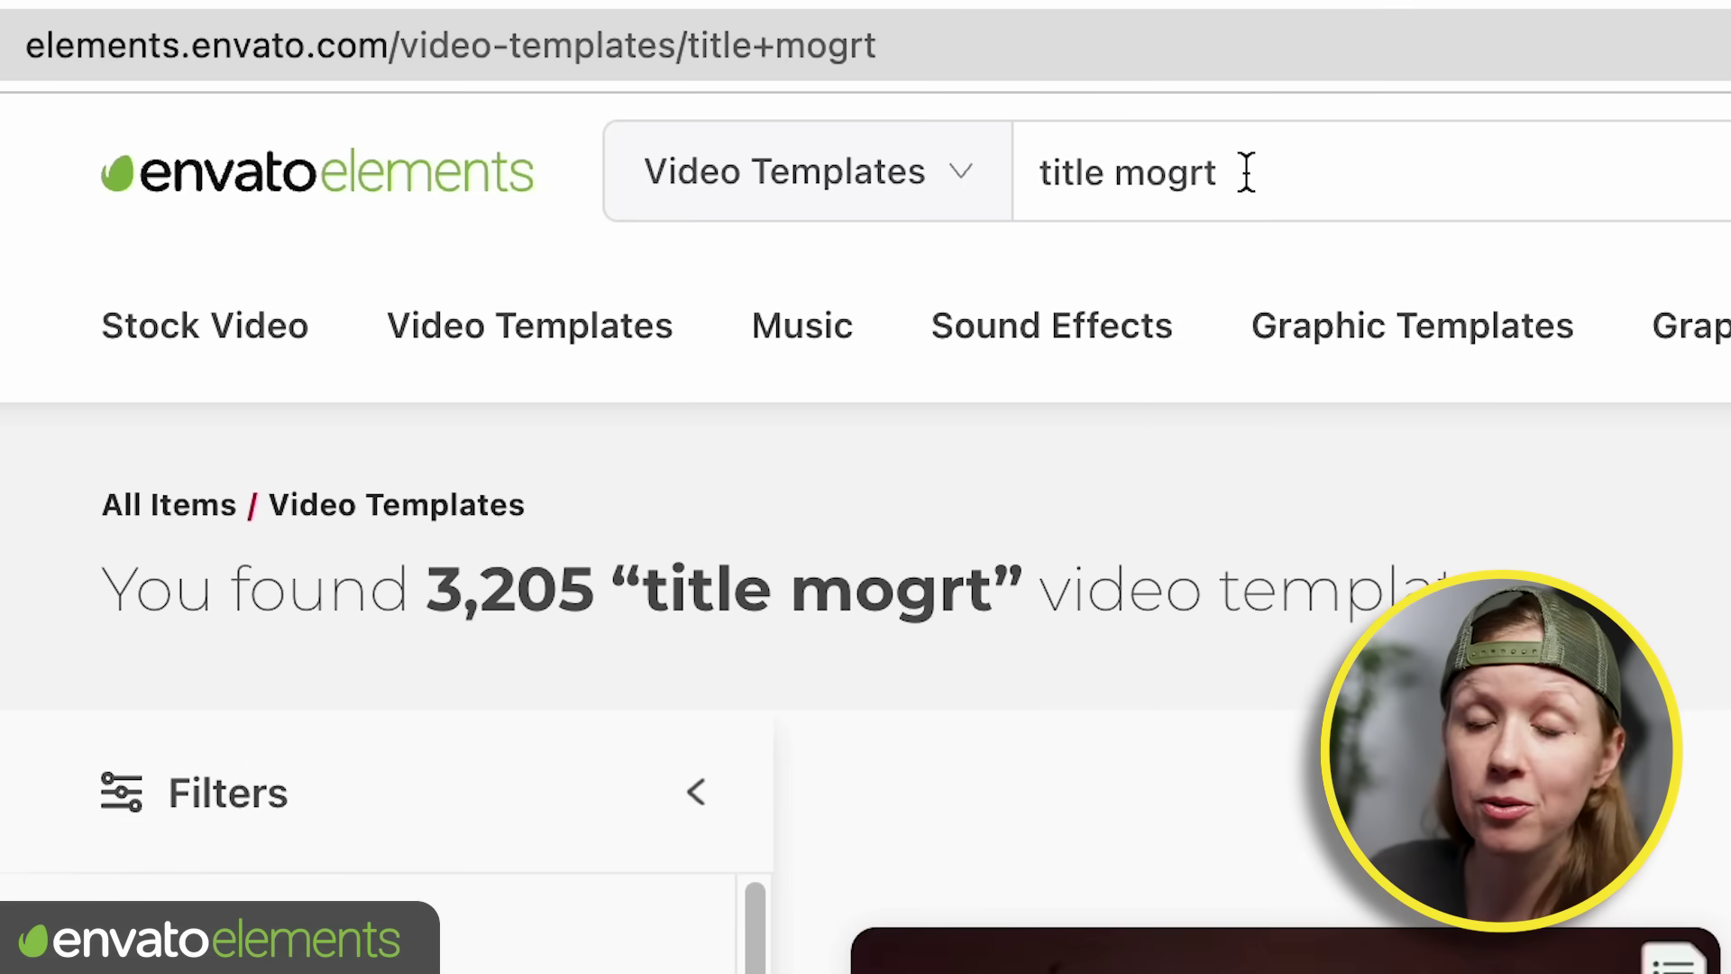
{"action": "scroll", "coordinate": [1600, 451], "scroll_direction": "down", "scroll_amount": 5}
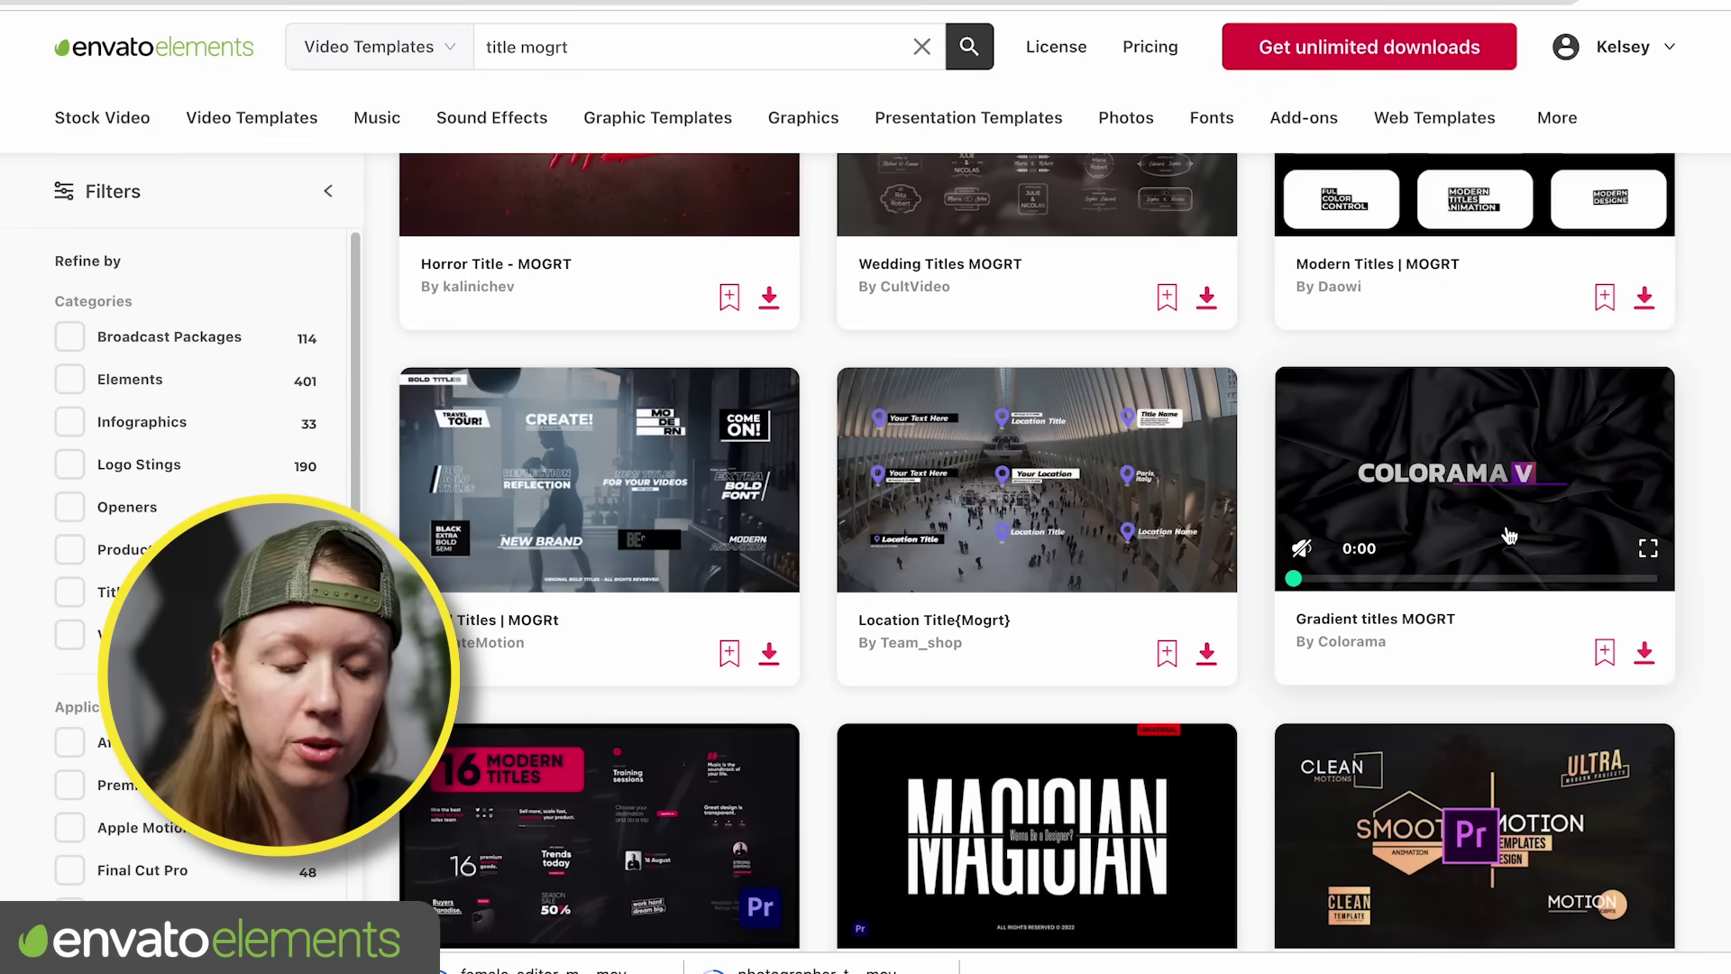
{"action": "left_click", "coordinate": [1644, 649]}
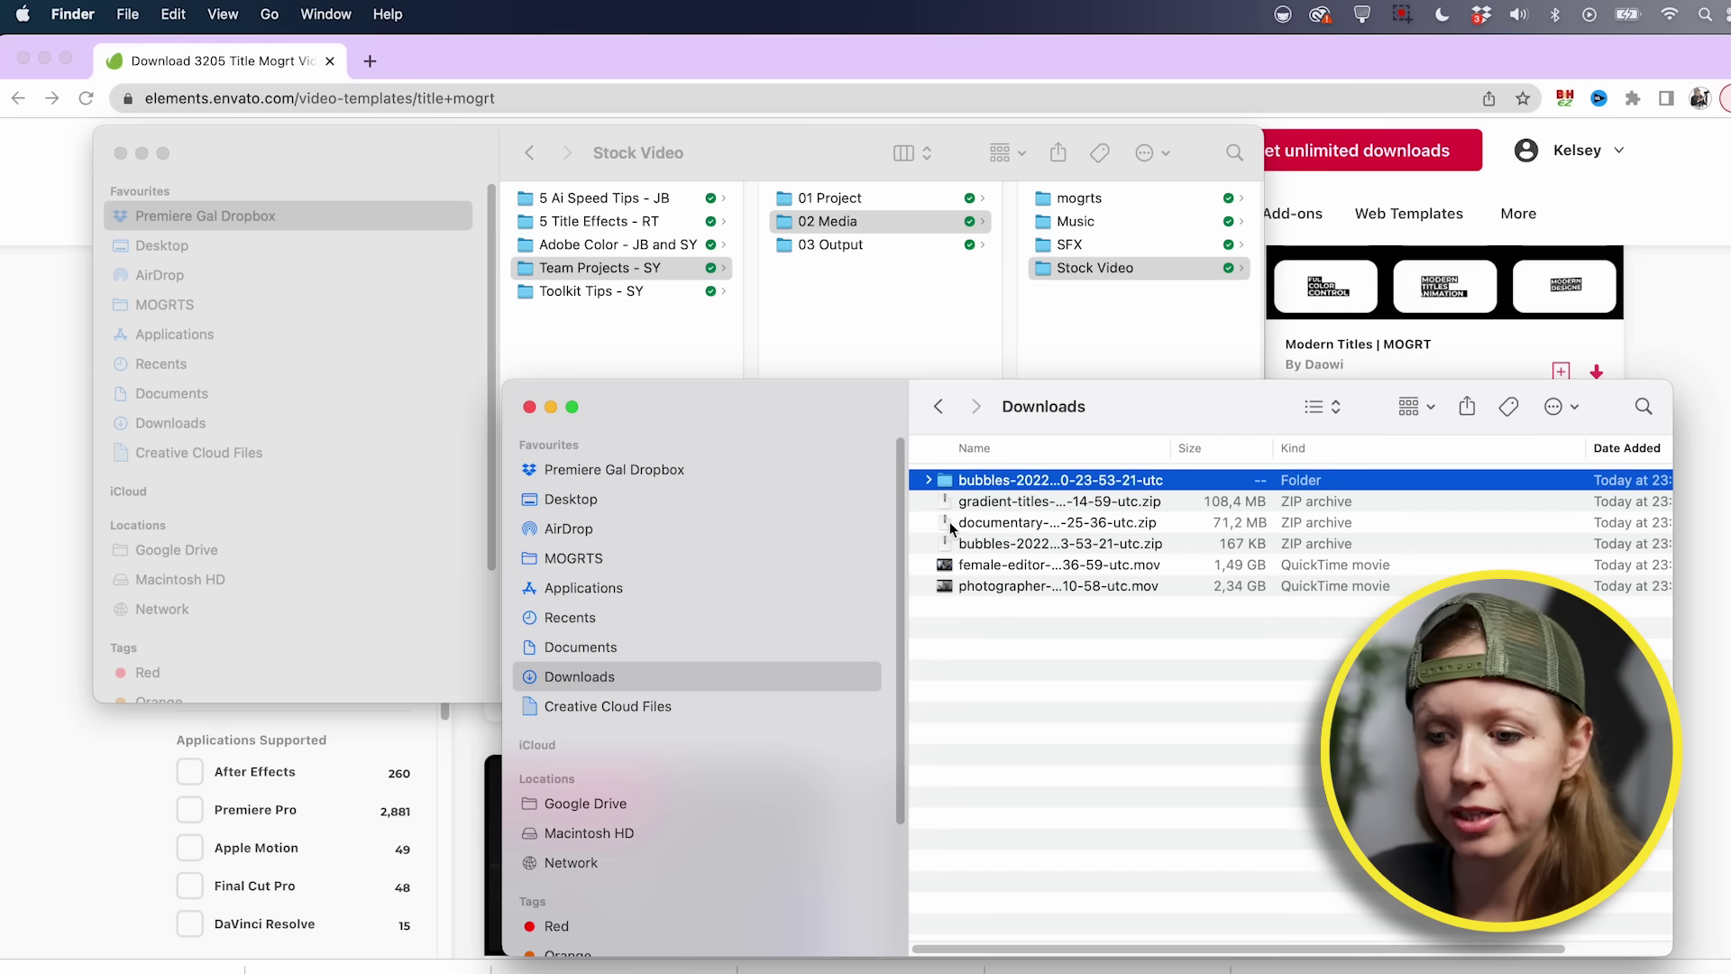
- In the Finder Downloads folder, extract the documentary and gradient-titles ZIP archives and uncover the project's media folders behind the window
{"action": "double_click", "coordinate": [948, 521]}
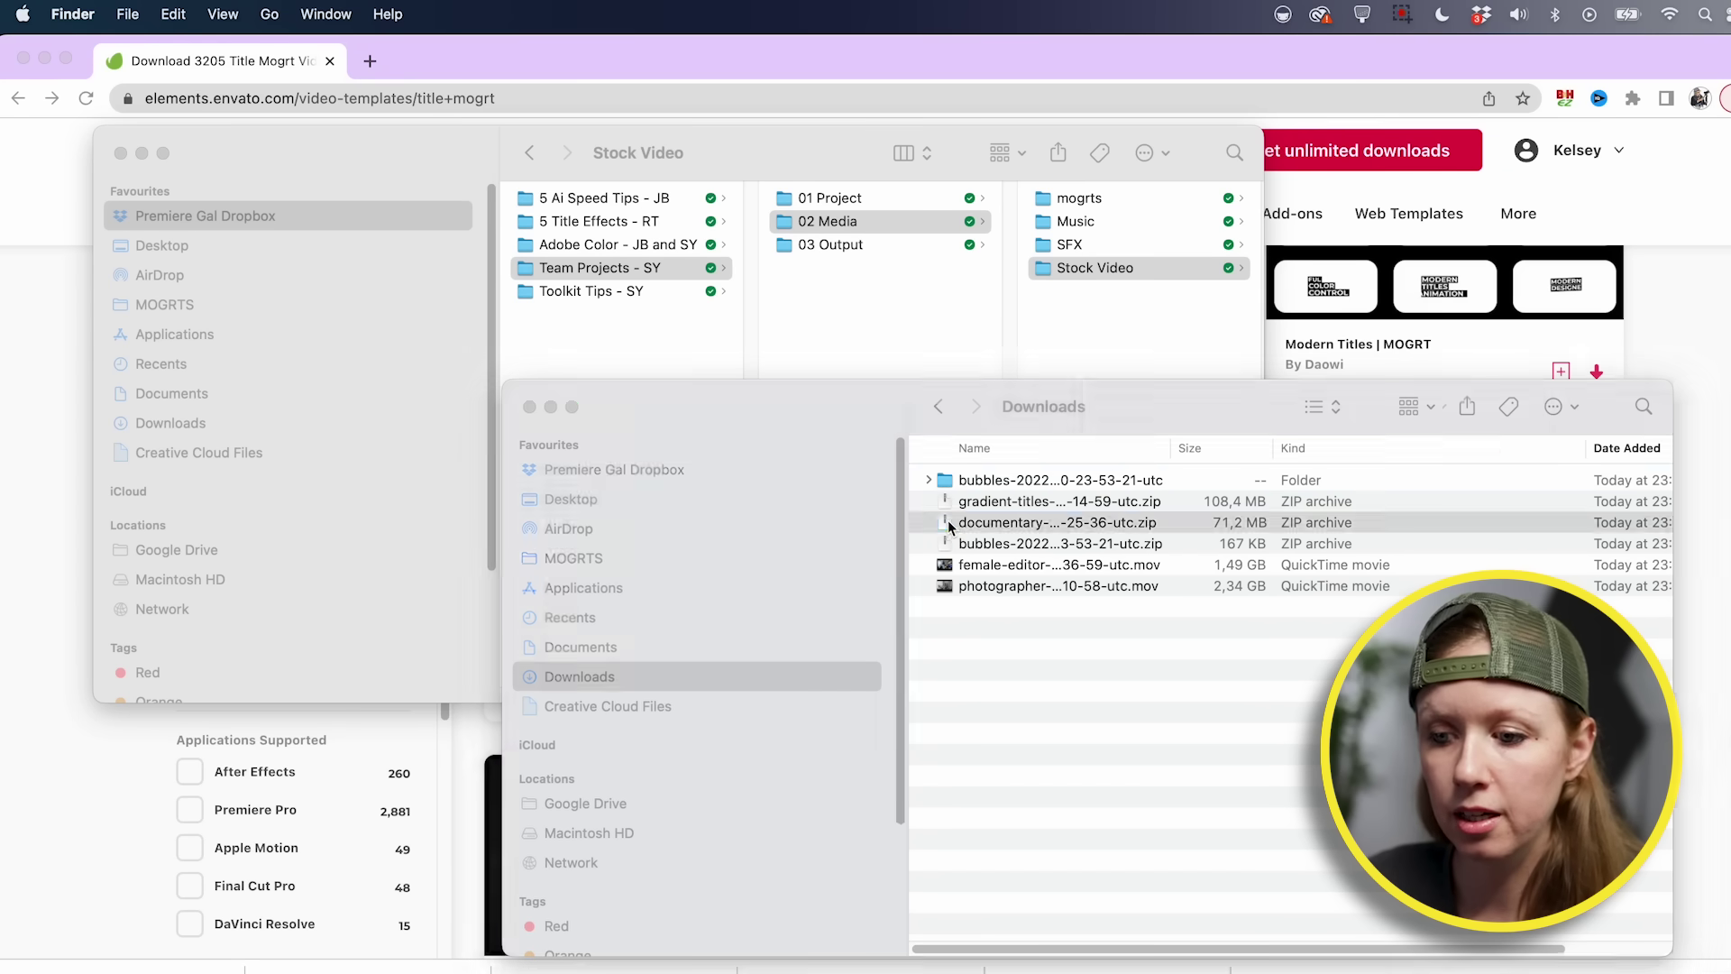
{"action": "left_click", "coordinate": [951, 528]}
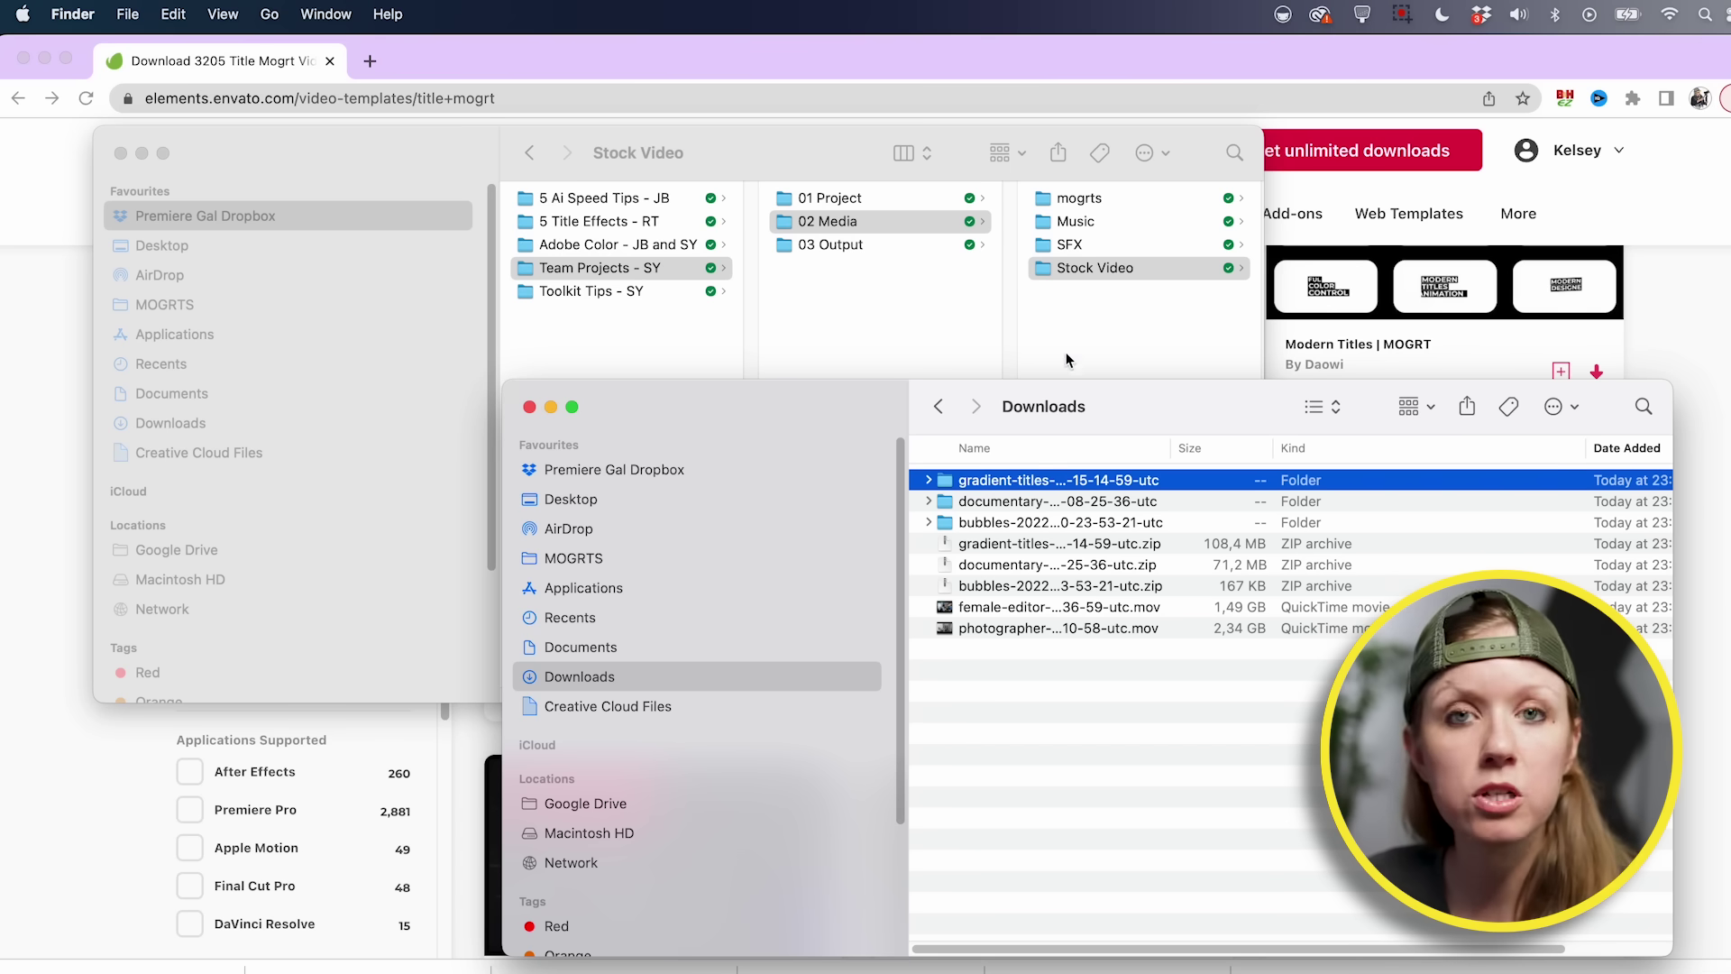
{"action": "left_click_drag", "start_coordinate": [1159, 402], "coordinate": [1173, 503]}
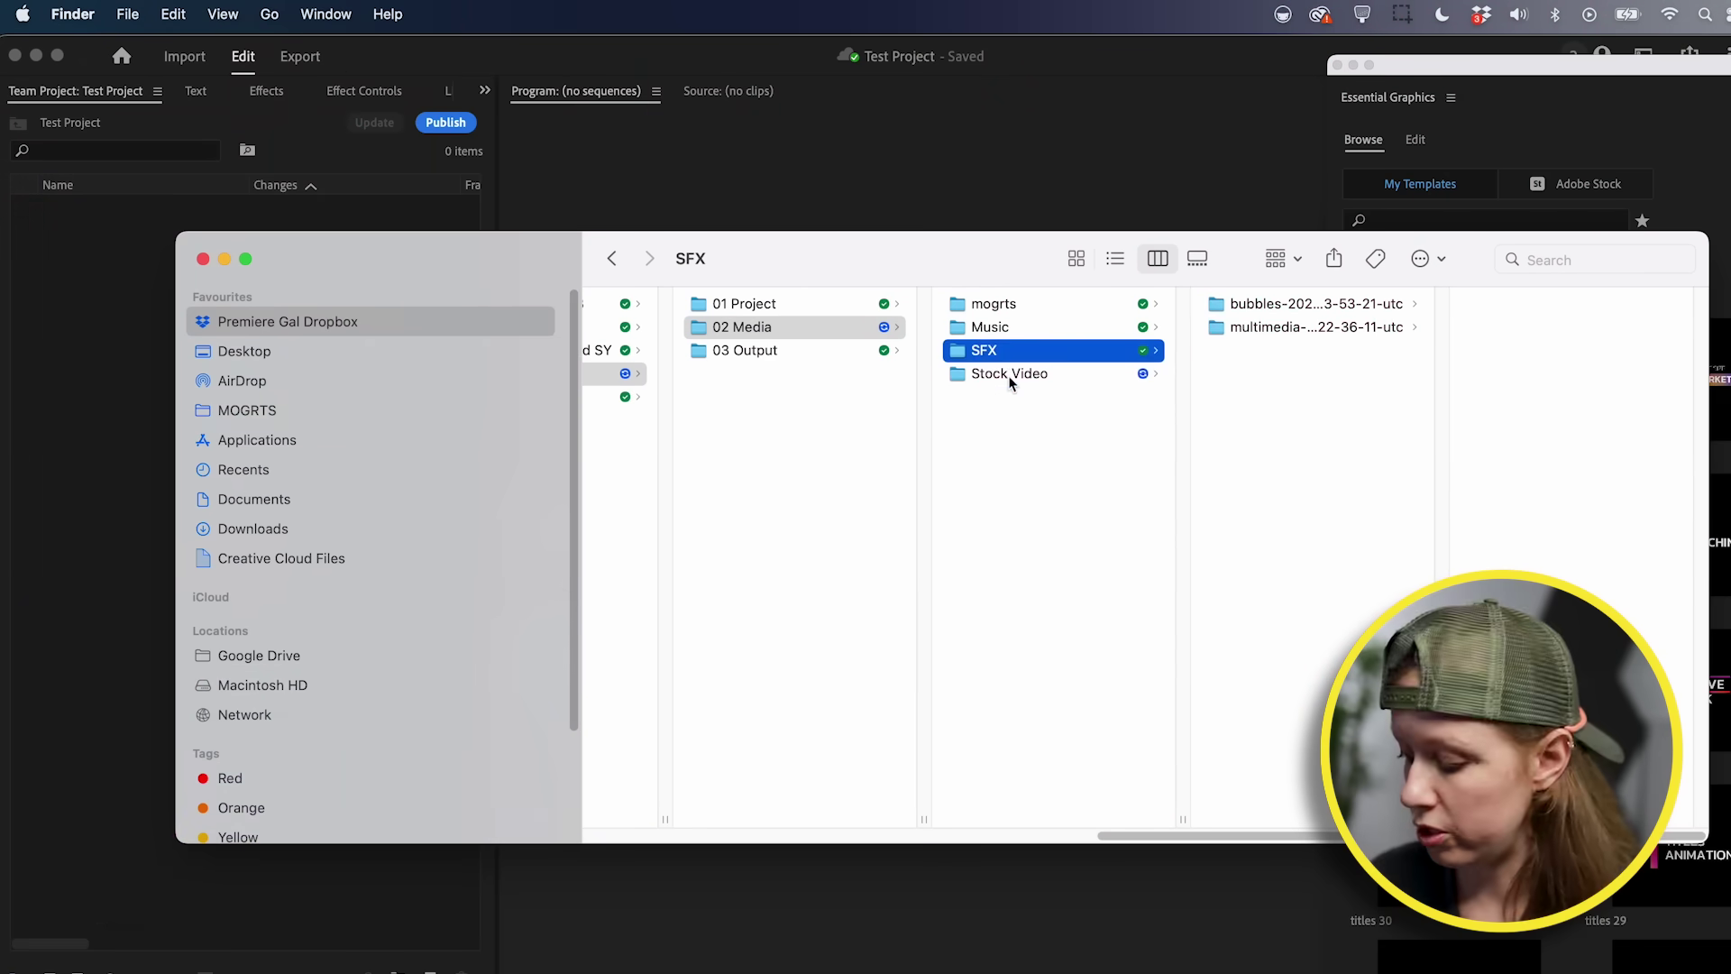
- Import the Music, SFX and Stock Video folders from 02 Media into the Test Project team project and check the imported bins' contents
{"action": "left_click", "coordinate": [1008, 375]}
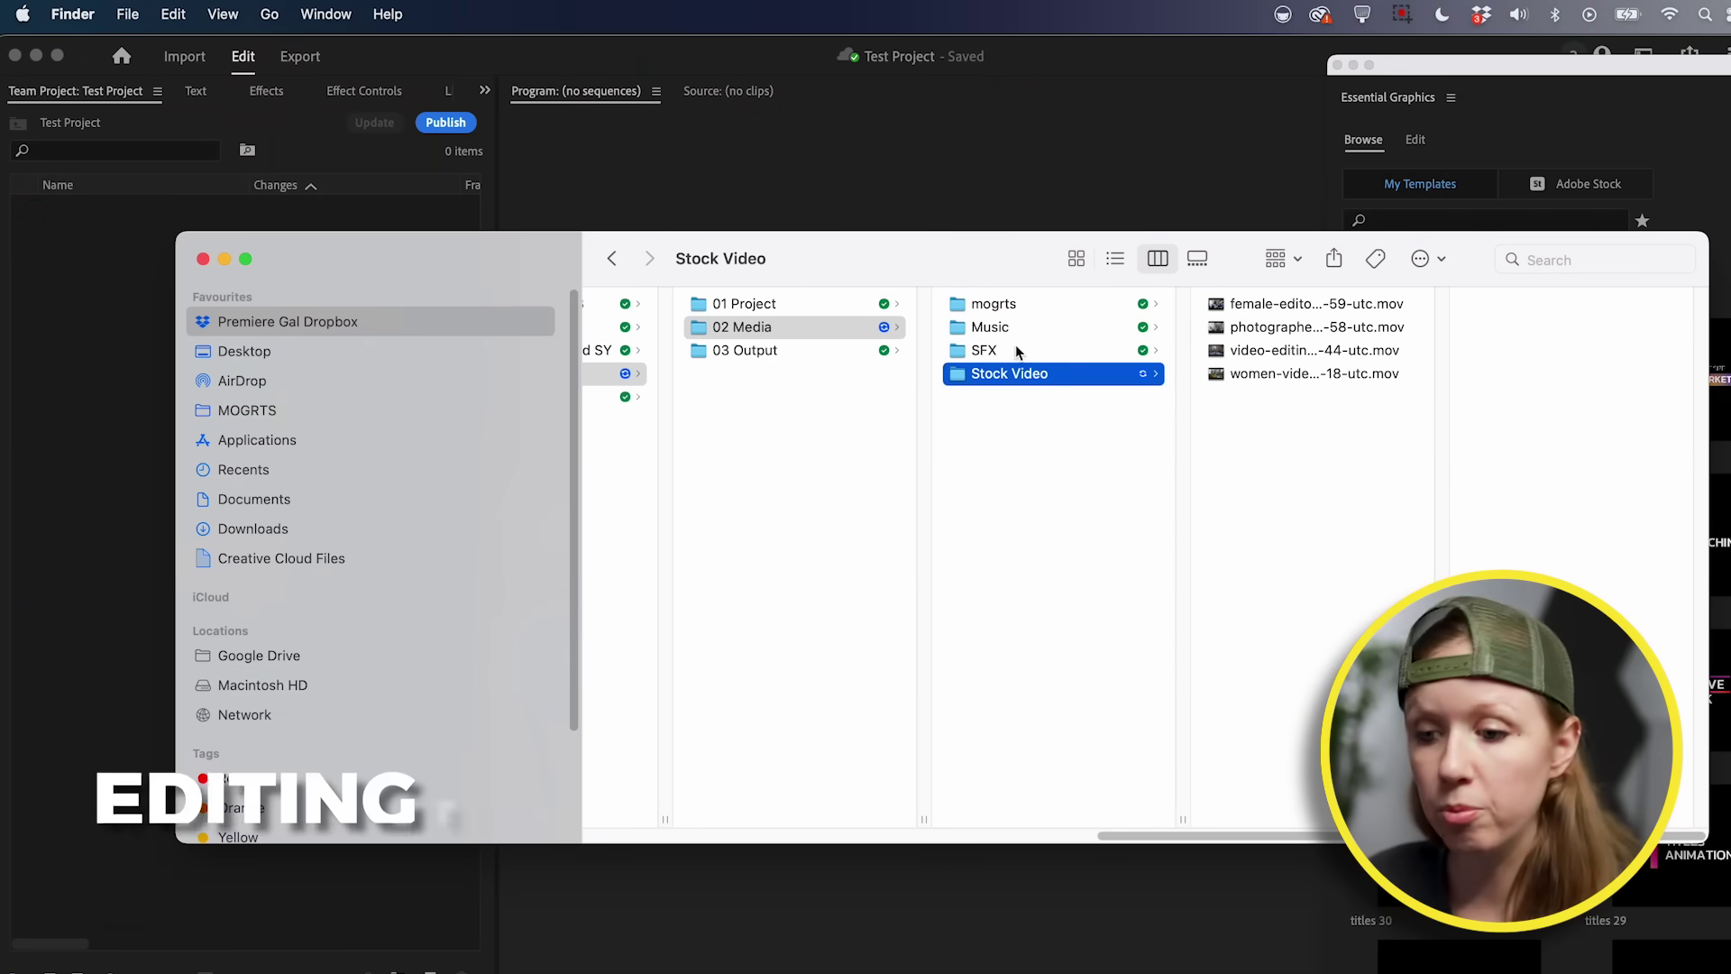
{"action": "left_click", "coordinate": [996, 332], "text": "shift"}
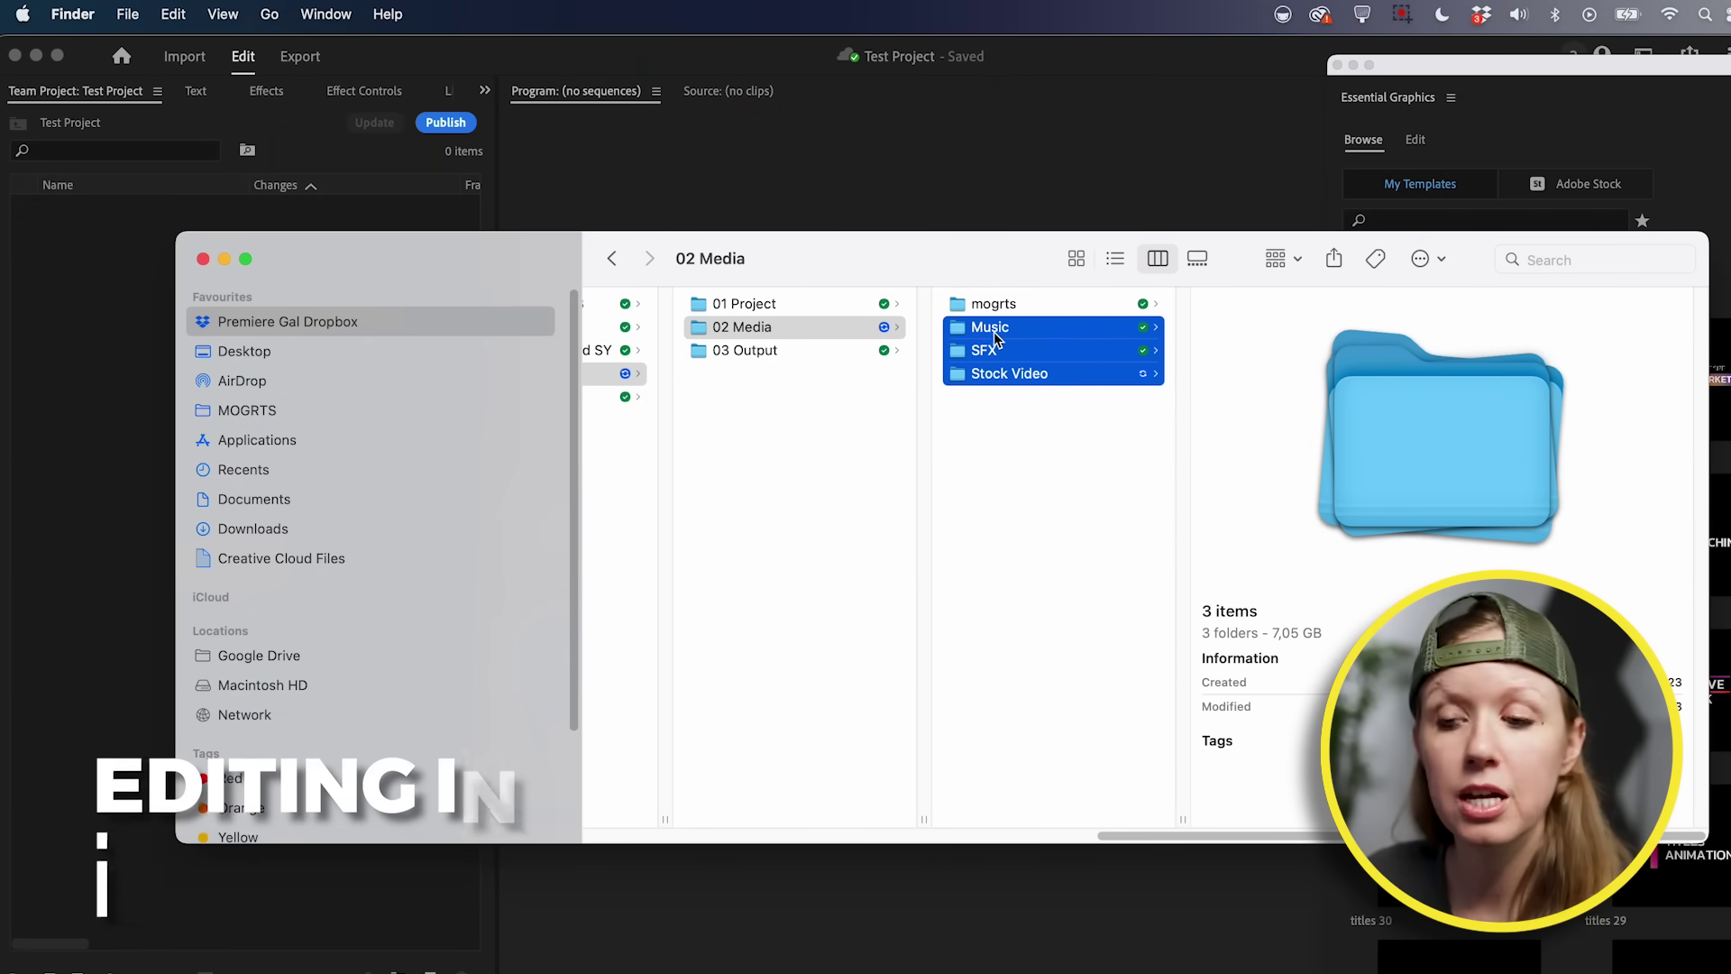
{"action": "left_click_drag", "start_coordinate": [996, 332], "coordinate": [100, 321]}
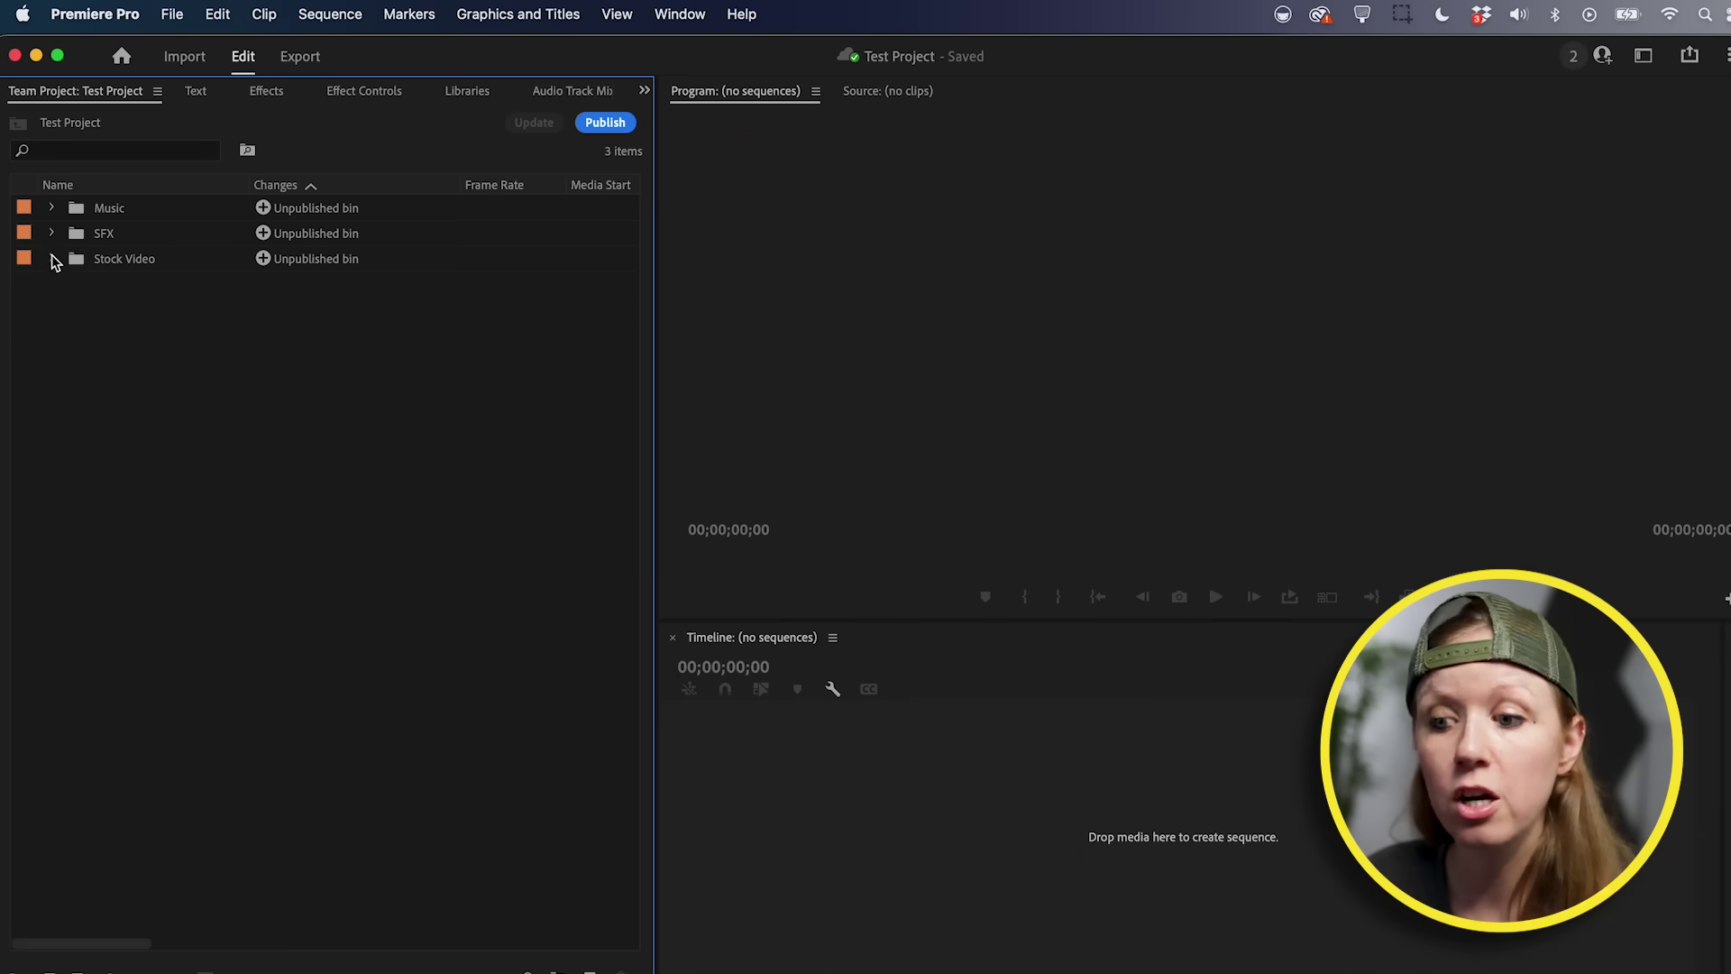
{"action": "left_click", "coordinate": [52, 258]}
{"action": "left_click", "coordinate": [53, 233]}
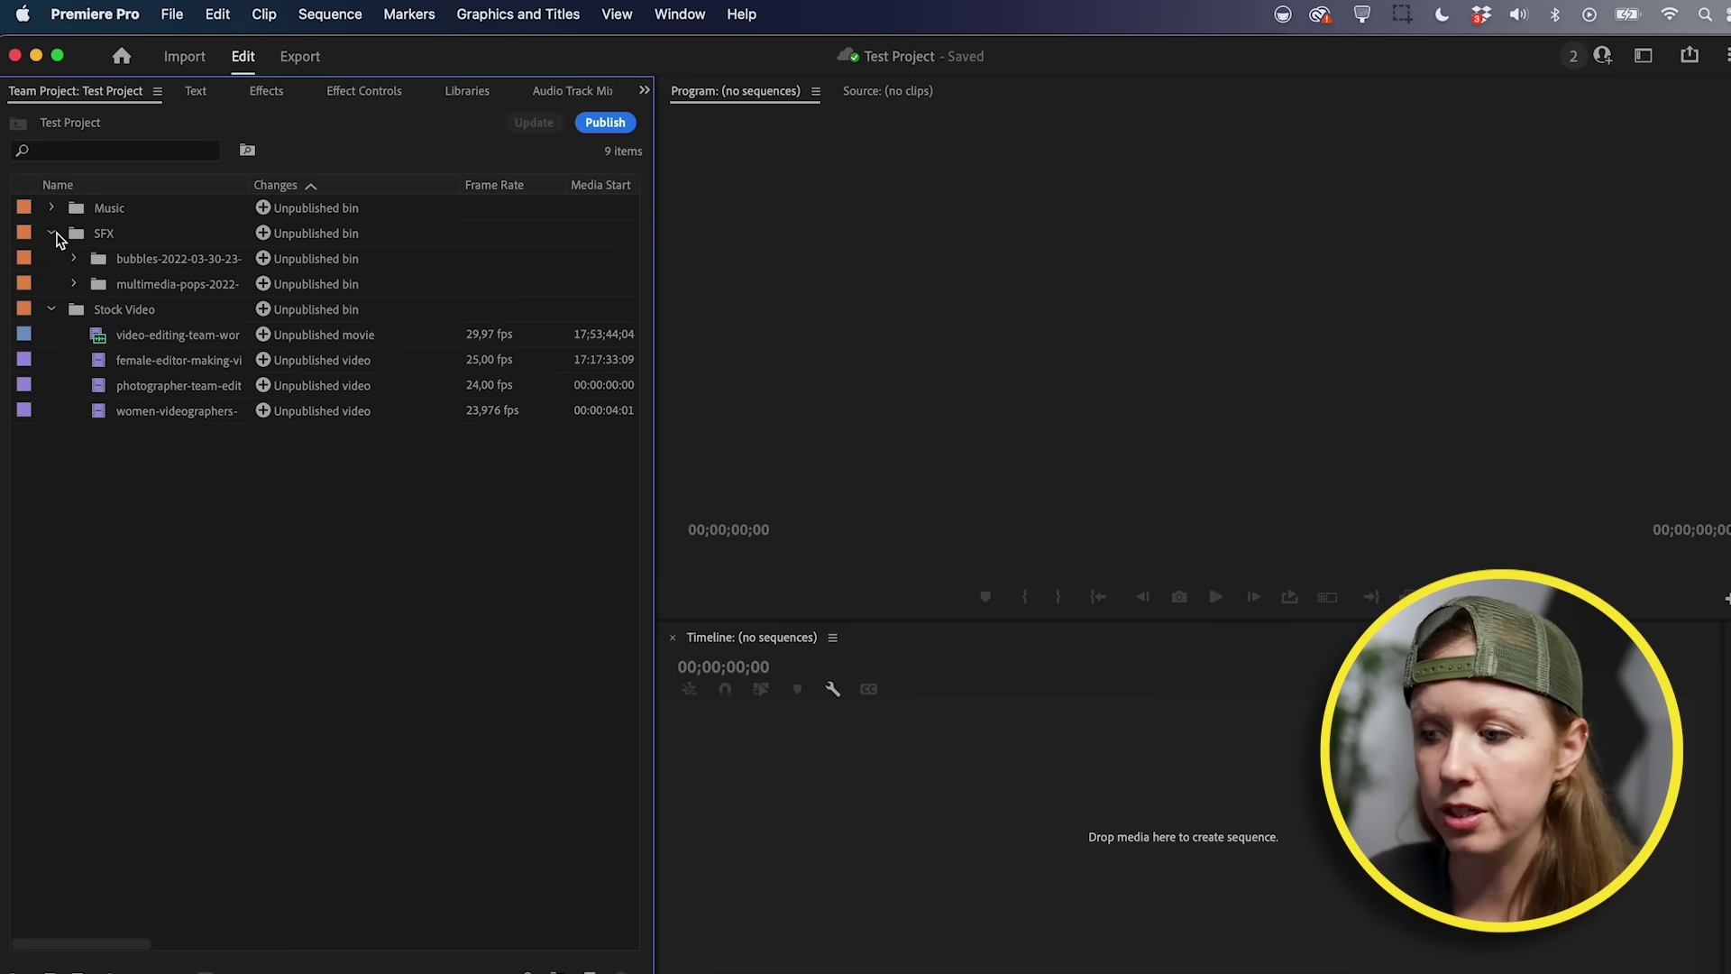
{"action": "left_click", "coordinate": [52, 234]}
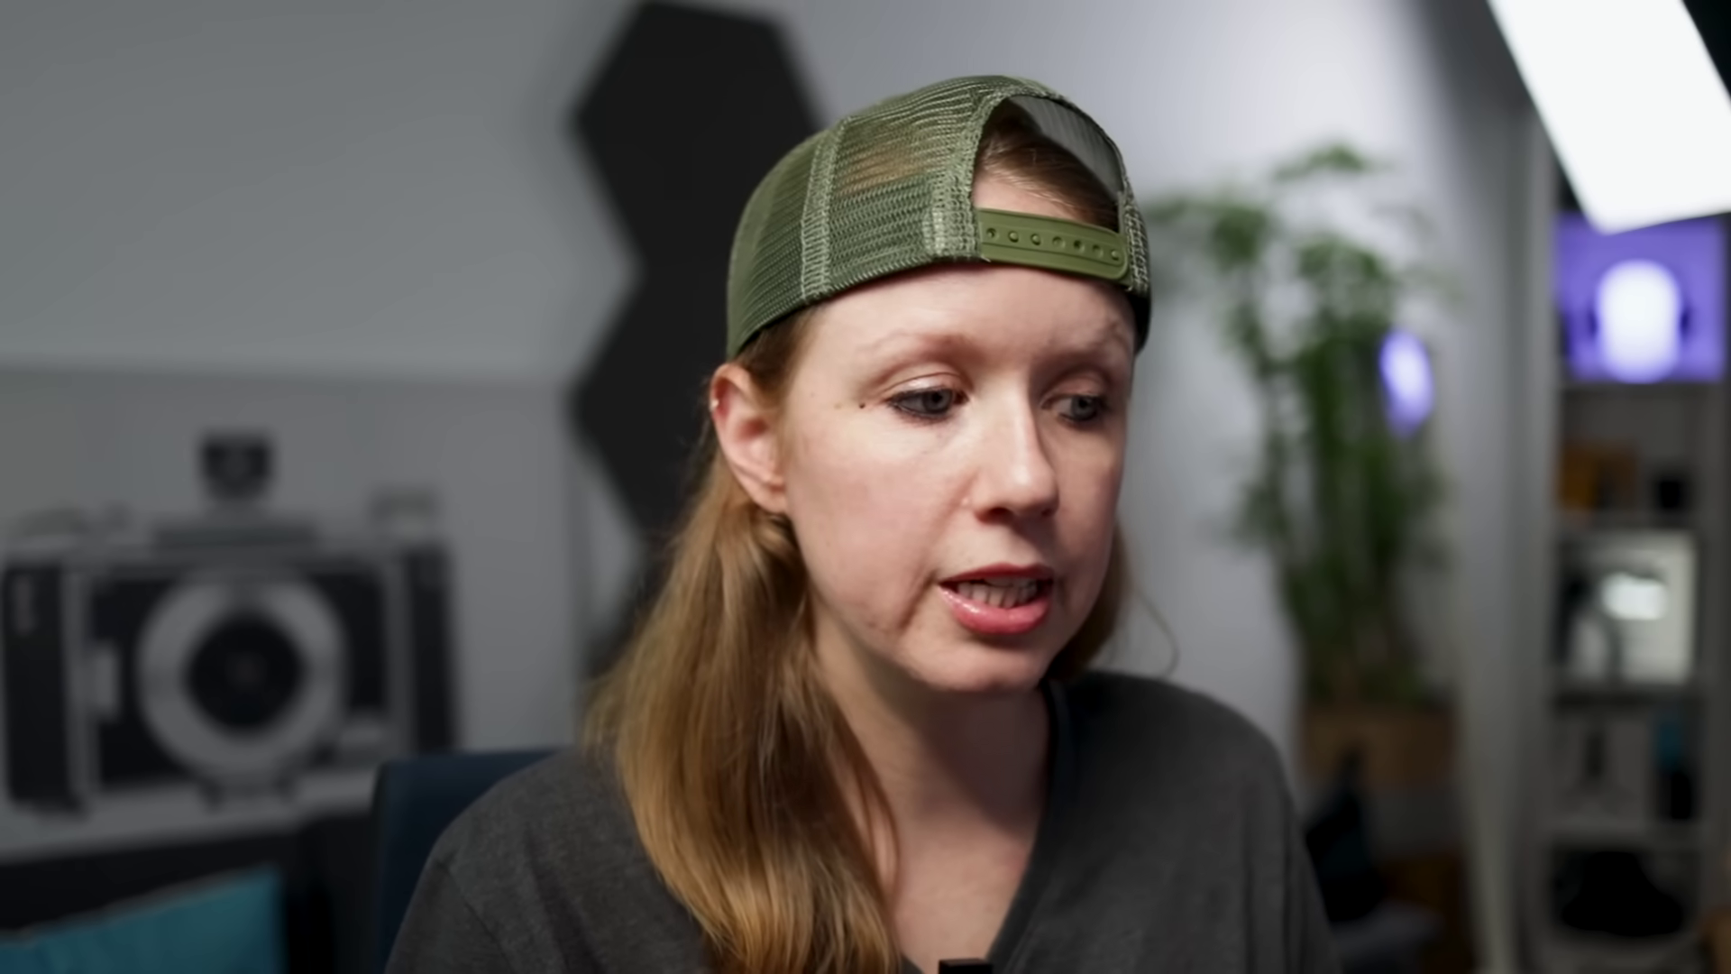
- Create a new sequence from the women-videographers clip in the Stock Video bin and rename the sequence Rough Cut
{"action": "left_click", "coordinate": [100, 360]}
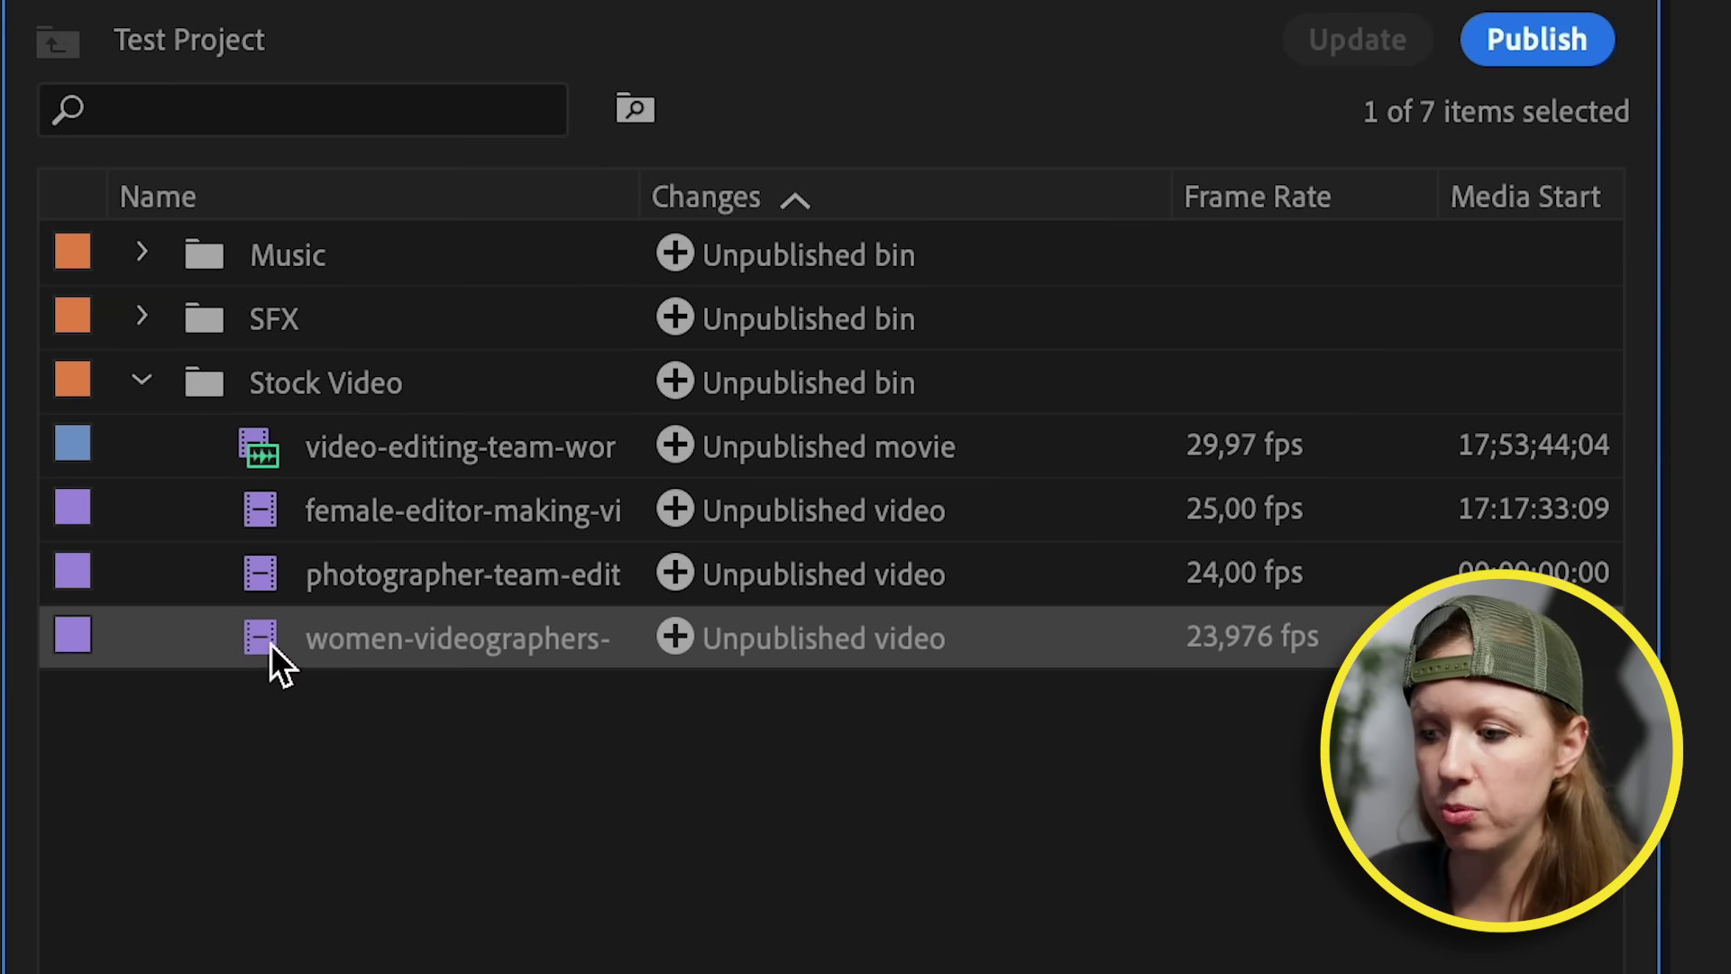
{"action": "right_click", "coordinate": [271, 644]}
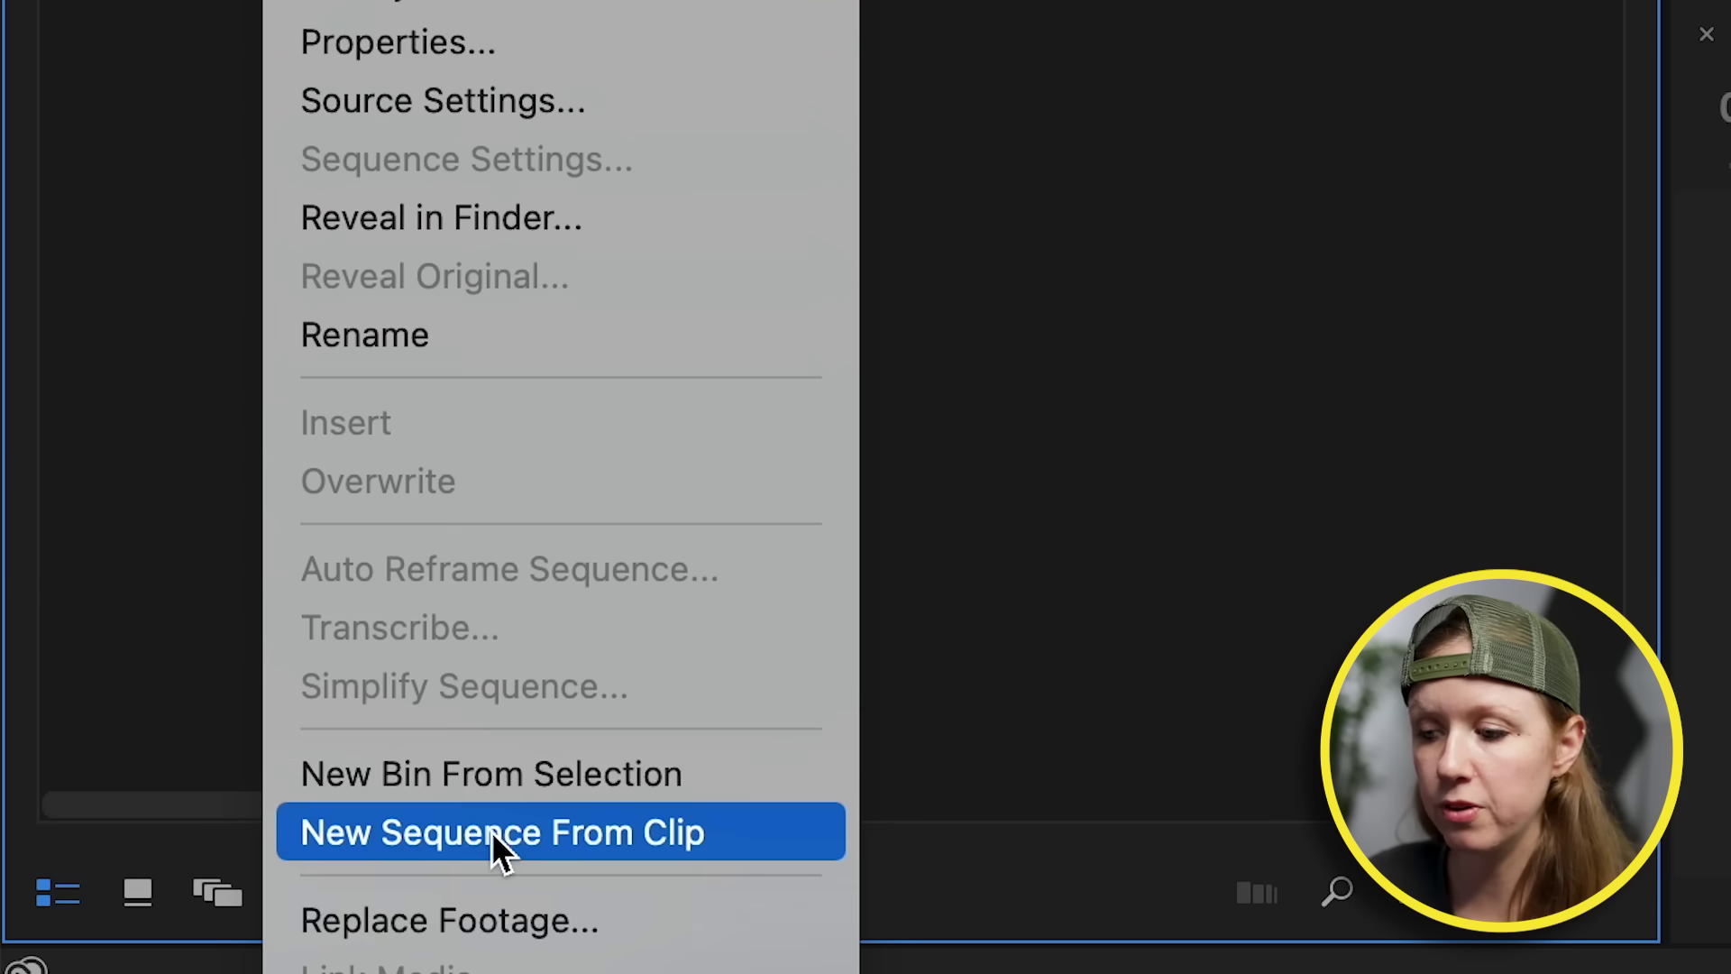
{"action": "left_click", "coordinate": [491, 832]}
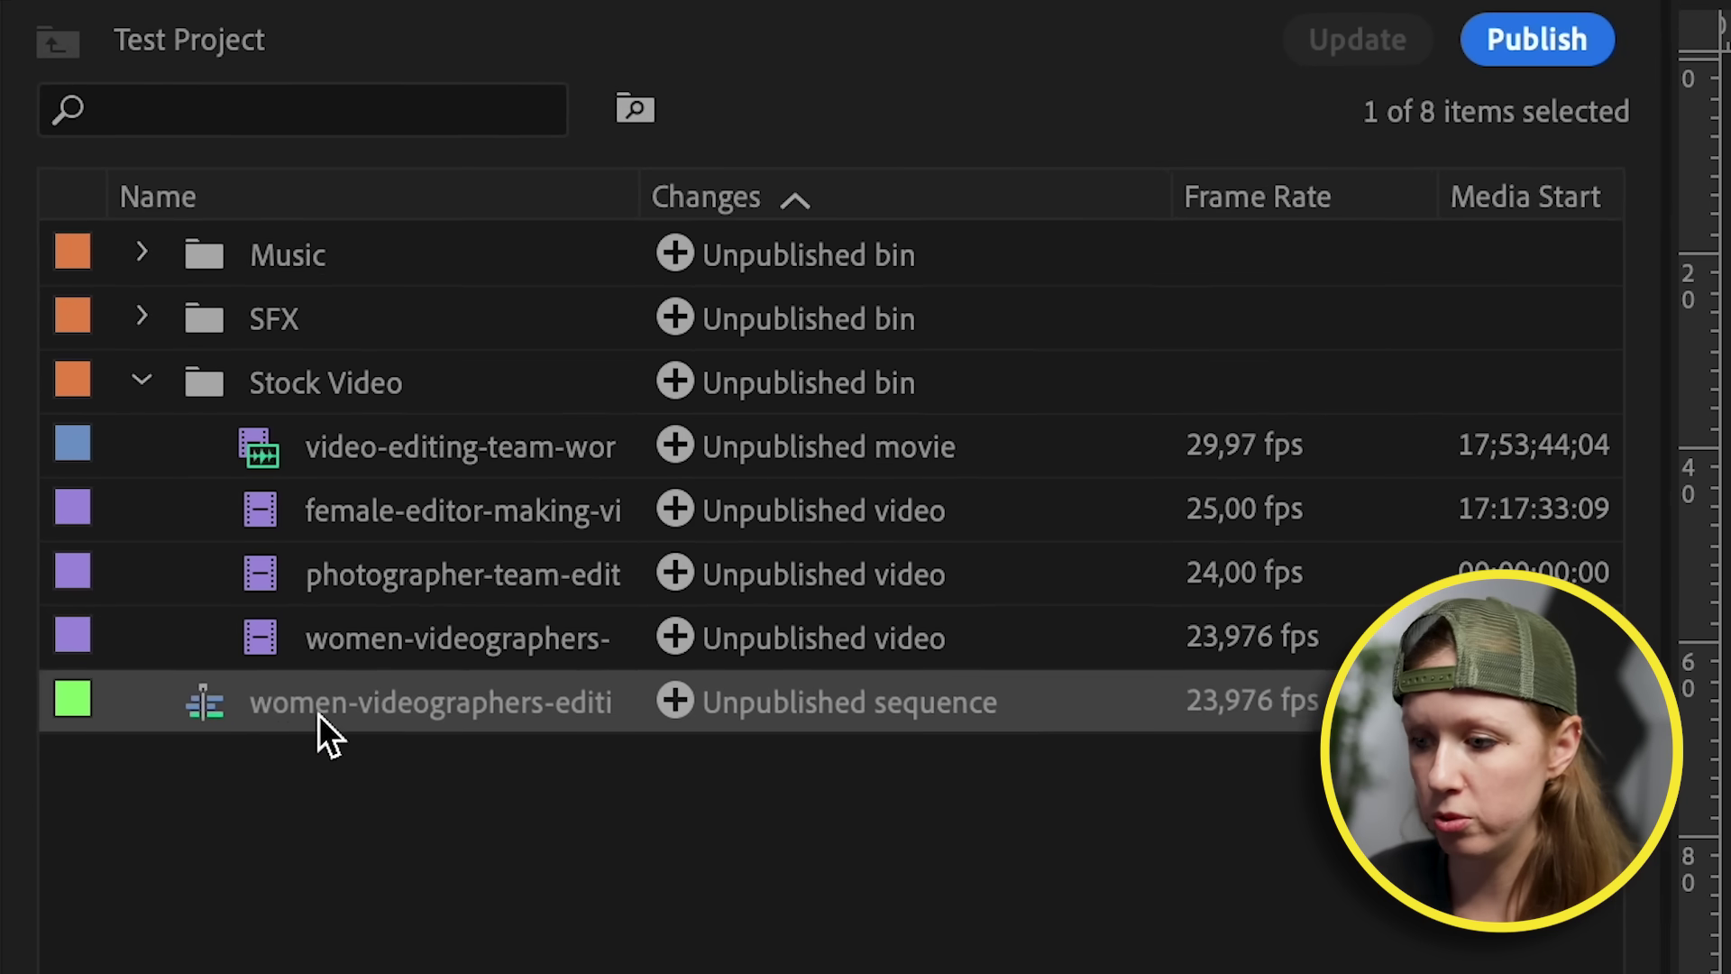
{"action": "left_click", "coordinate": [147, 440]}
{"action": "type", "text": "Rough Cut"}
{"action": "key", "text": "Return"}
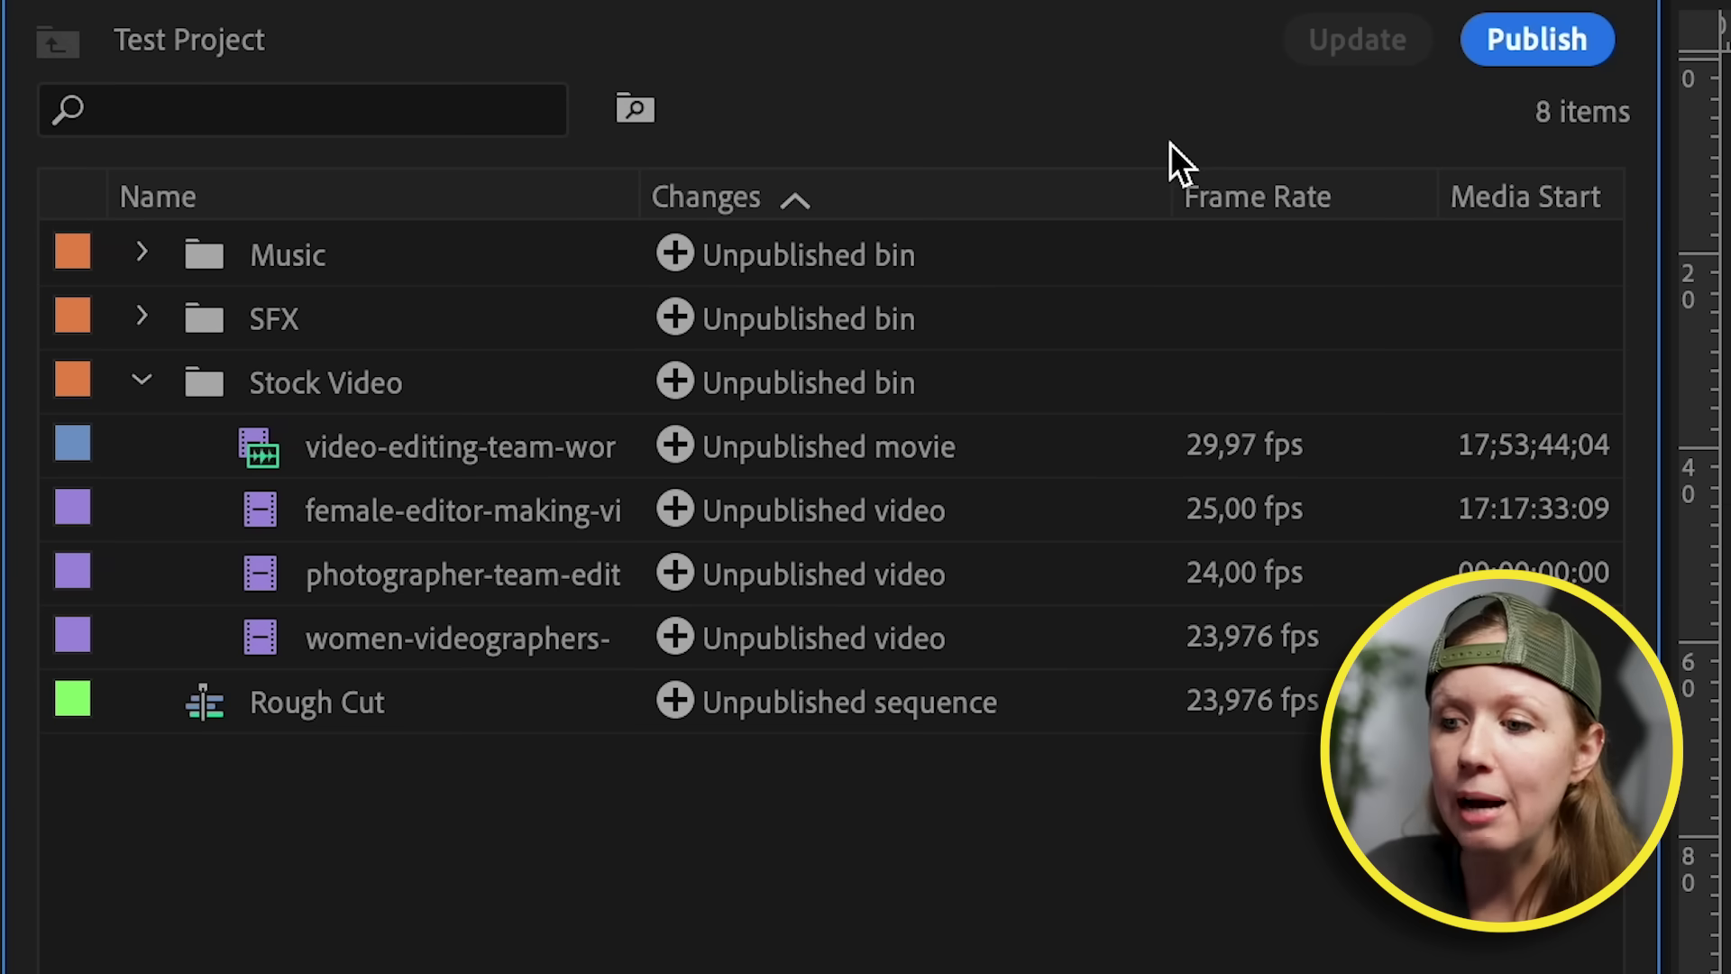
- Publish the imported bins, clips and Rough Cut sequence to the team project without a comment
{"action": "left_click", "coordinate": [1560, 45]}
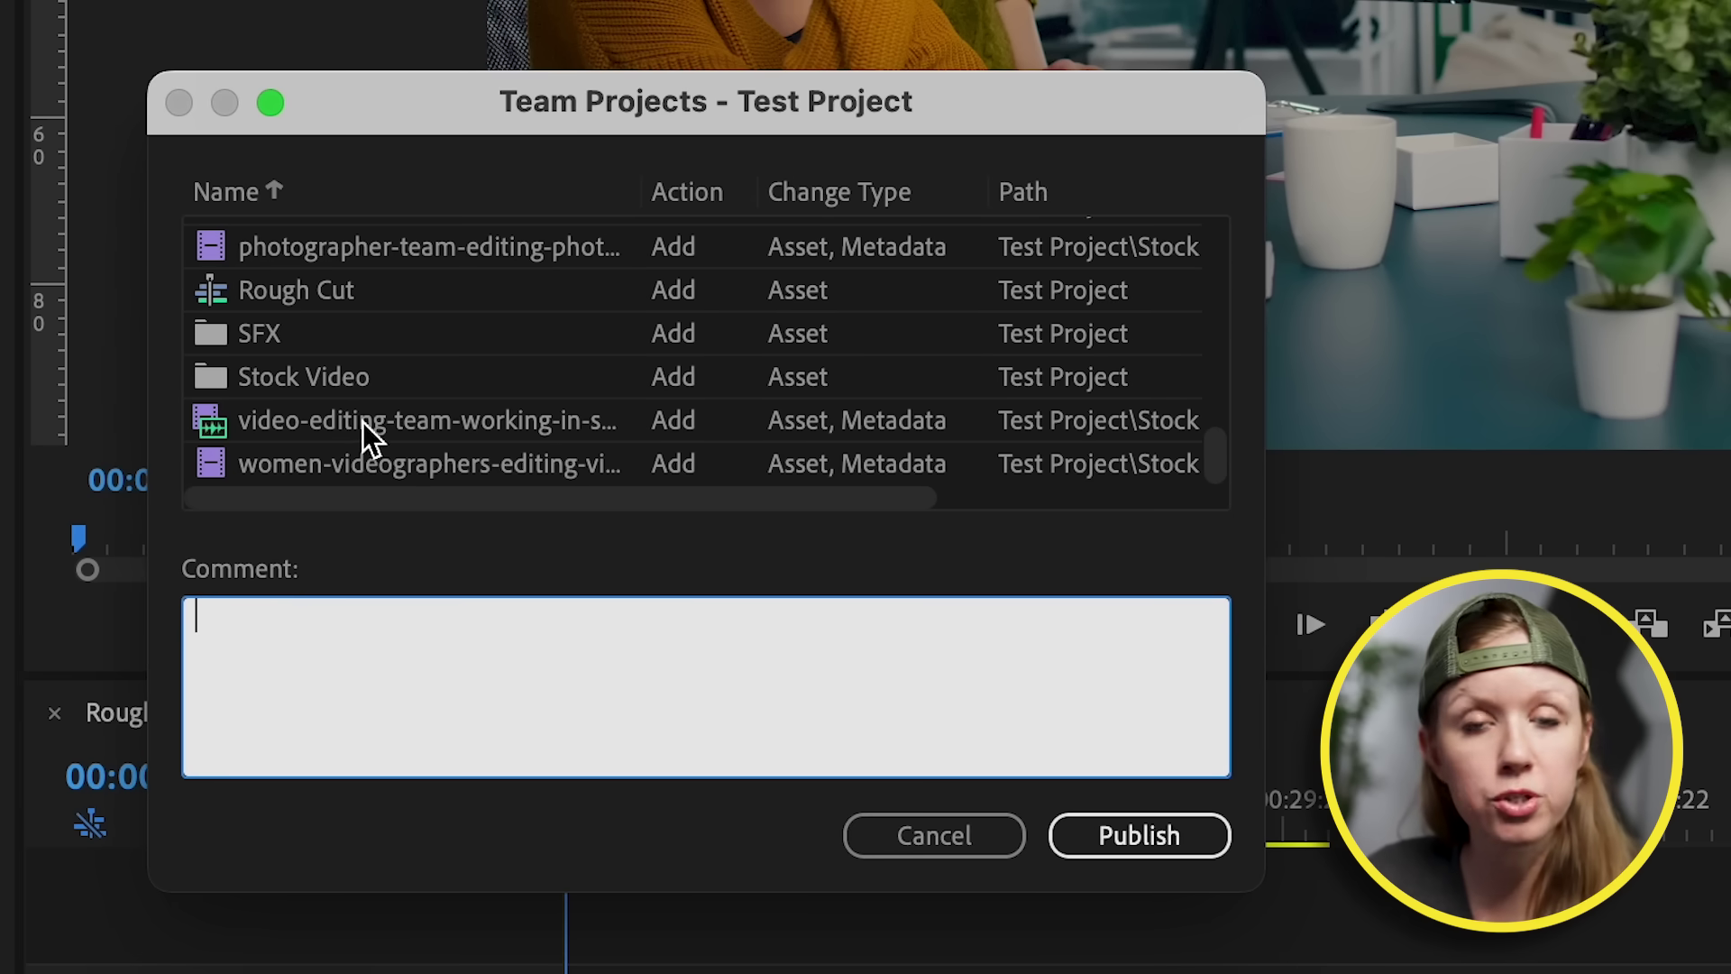
{"action": "left_click", "coordinate": [1169, 855]}
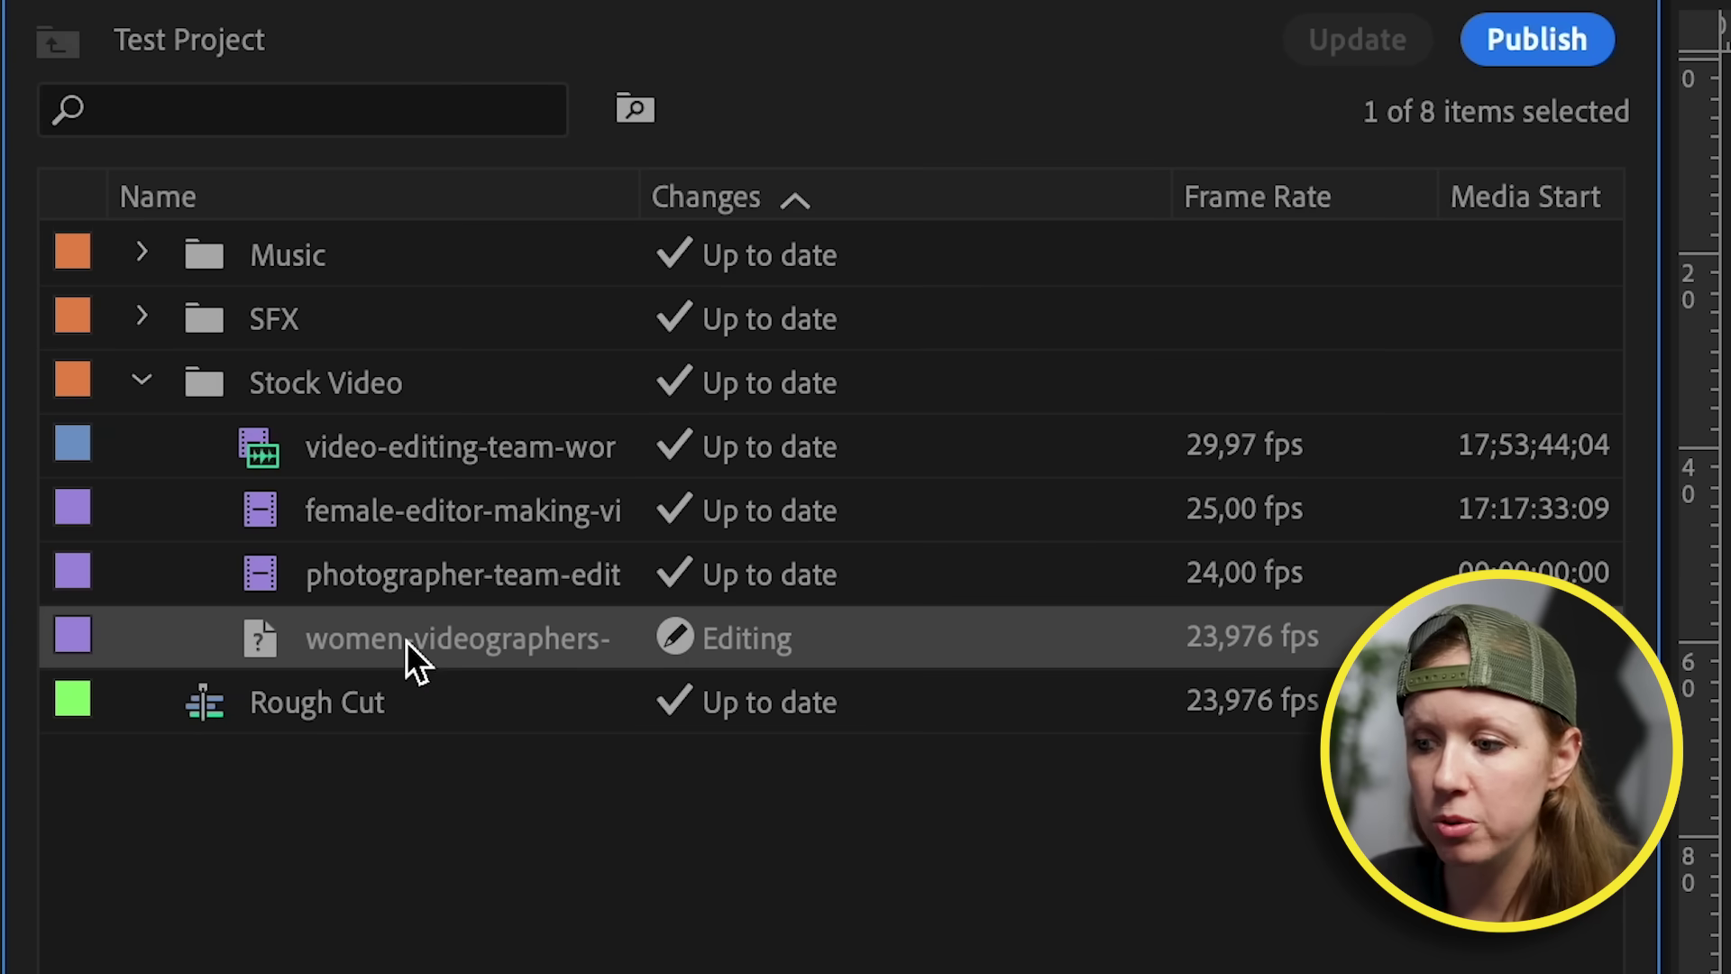
- Relink the offline women-videographers clip to its matching .mov file in the 02 Media/Stock Video folder
{"action": "right_click", "coordinate": [155, 361]}
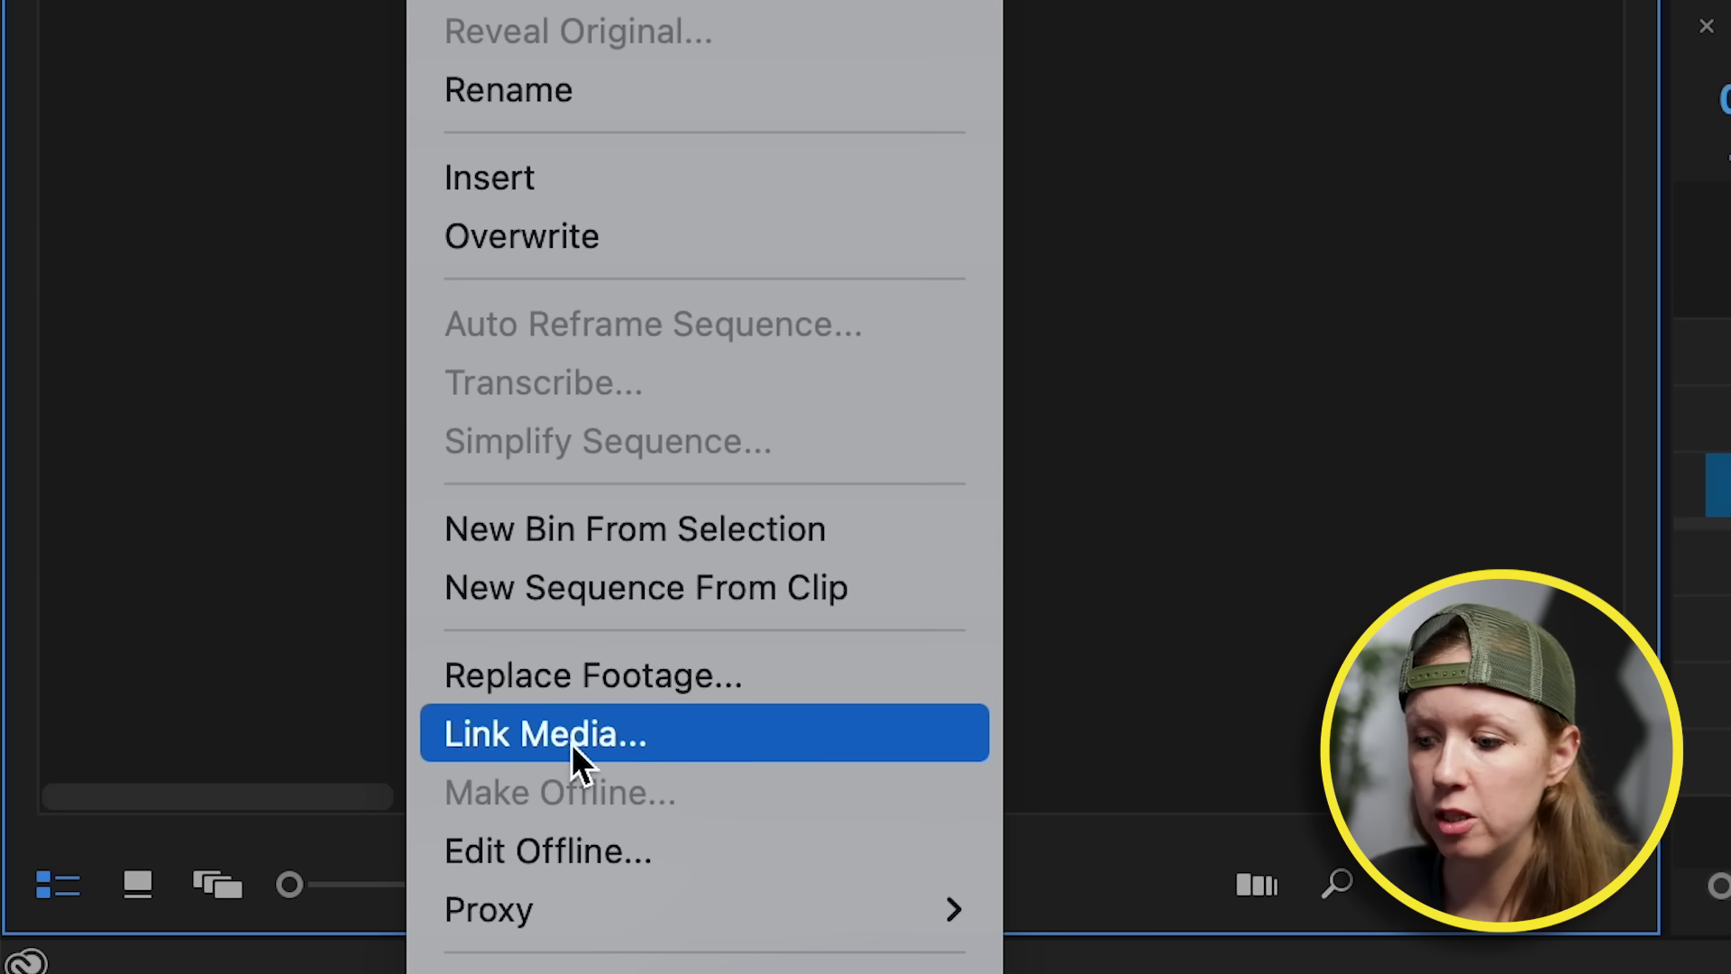
{"action": "left_click", "coordinate": [640, 738]}
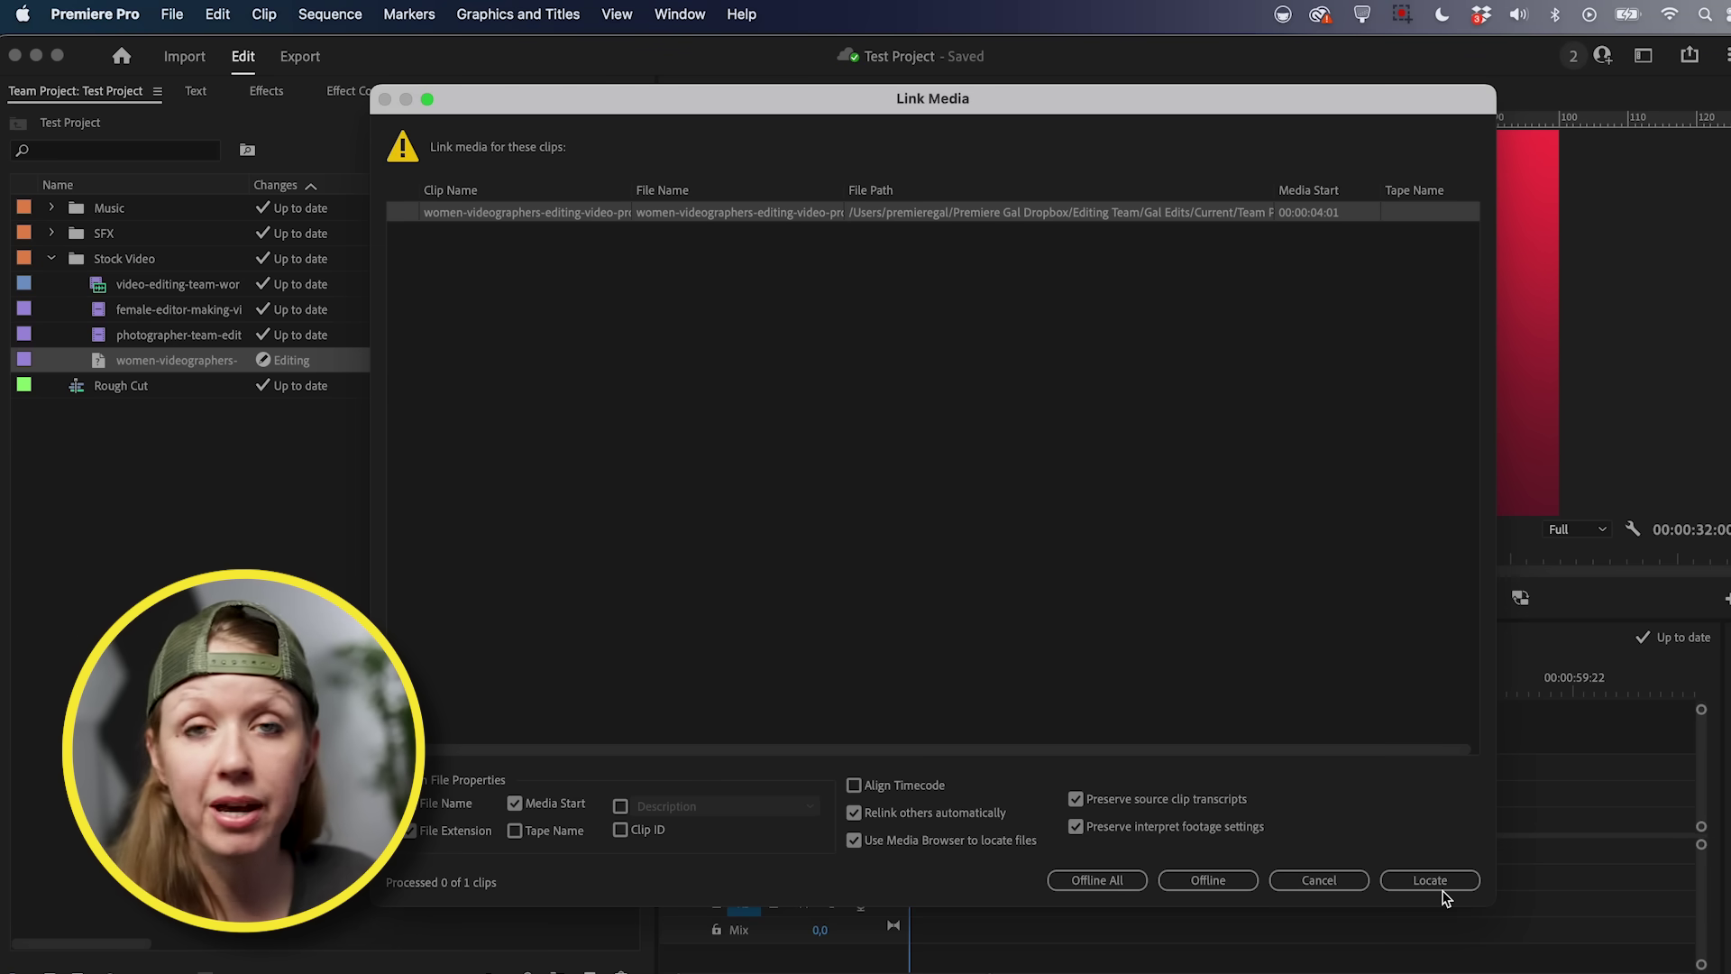
{"action": "left_click", "coordinate": [1435, 884]}
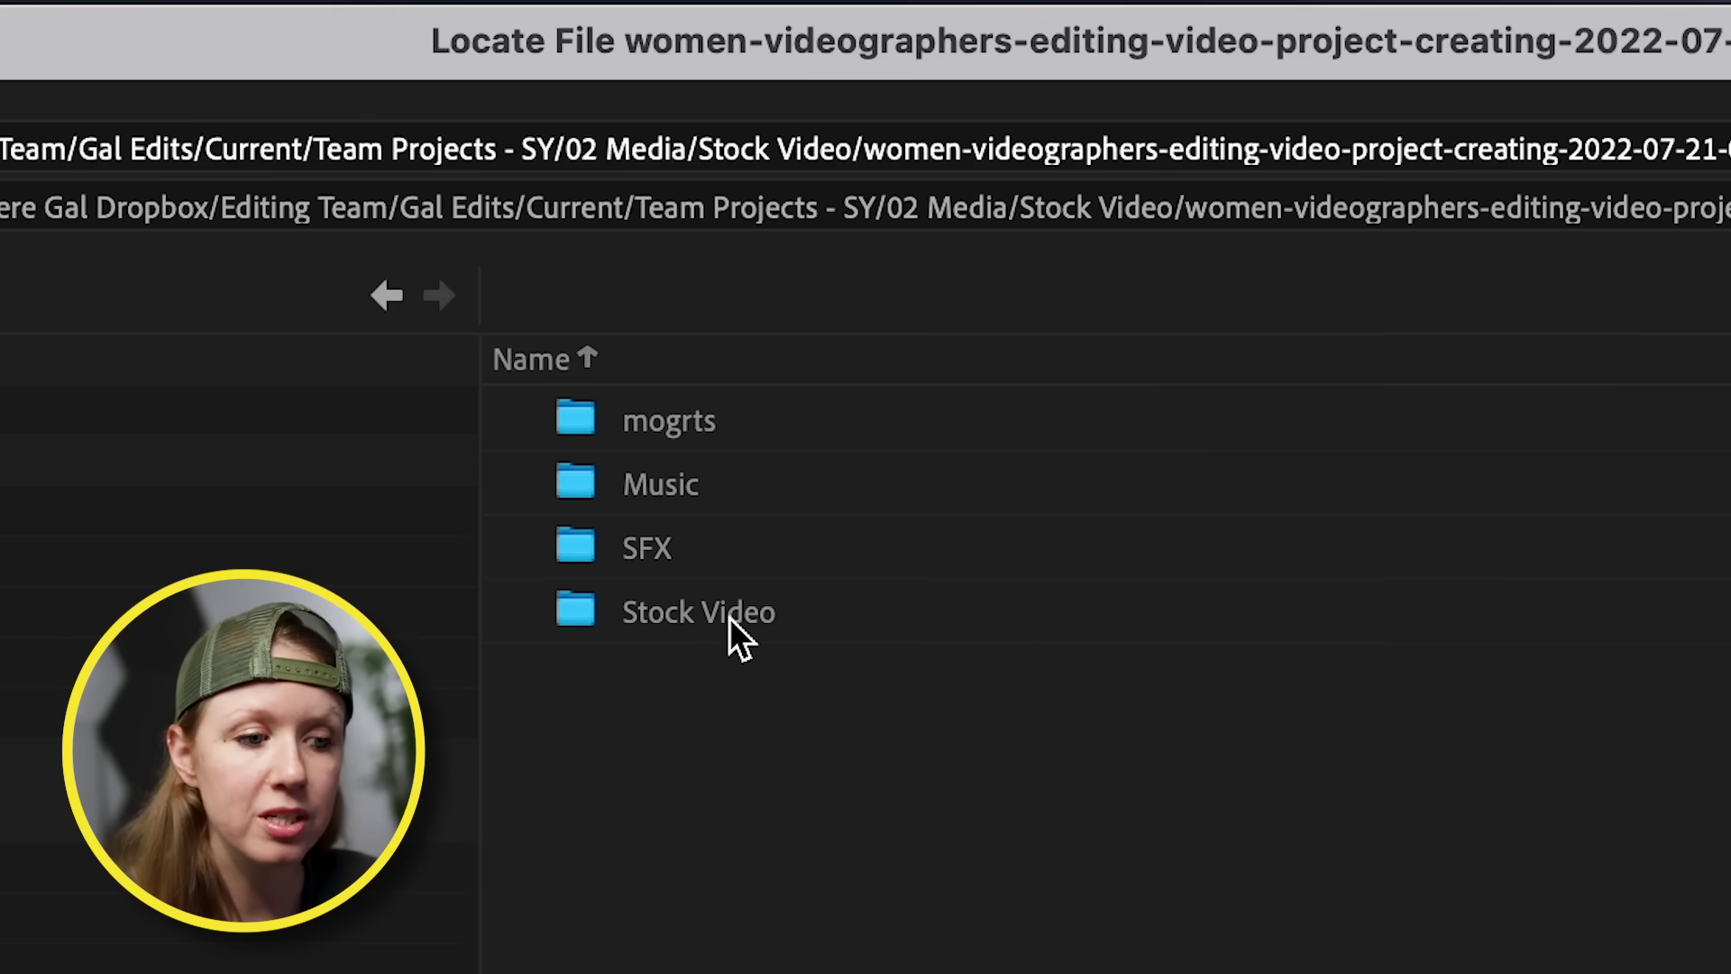
{"action": "double_click", "coordinate": [729, 618]}
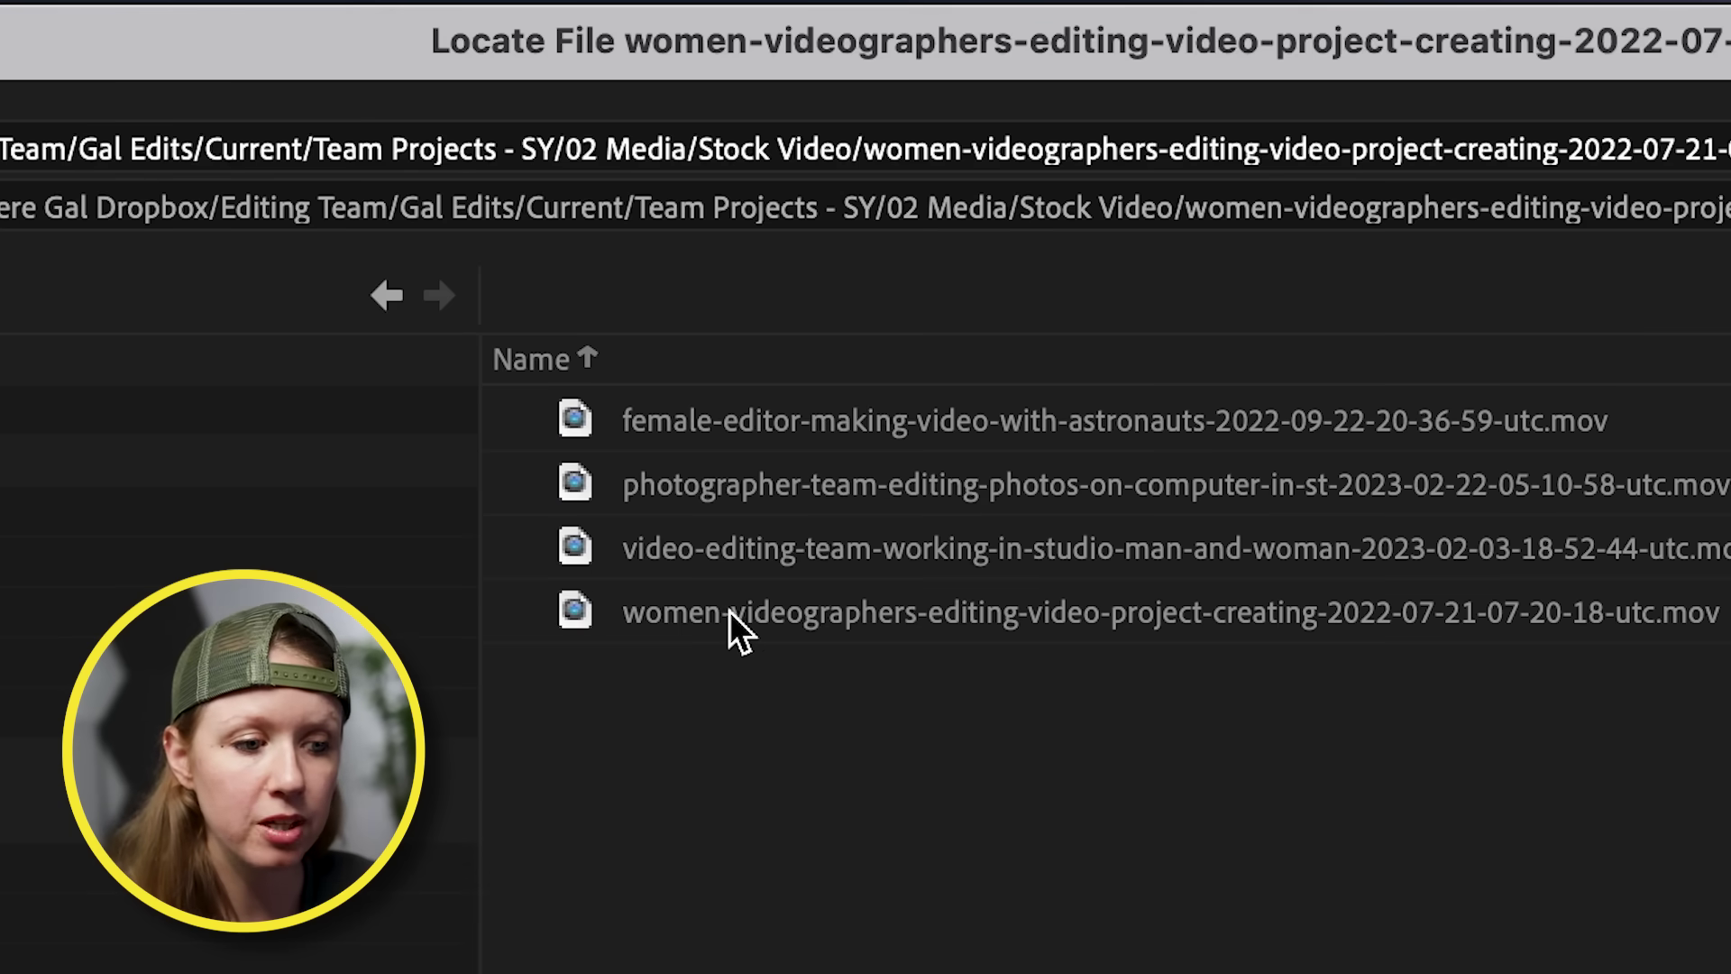
{"action": "double_click", "coordinate": [734, 619]}
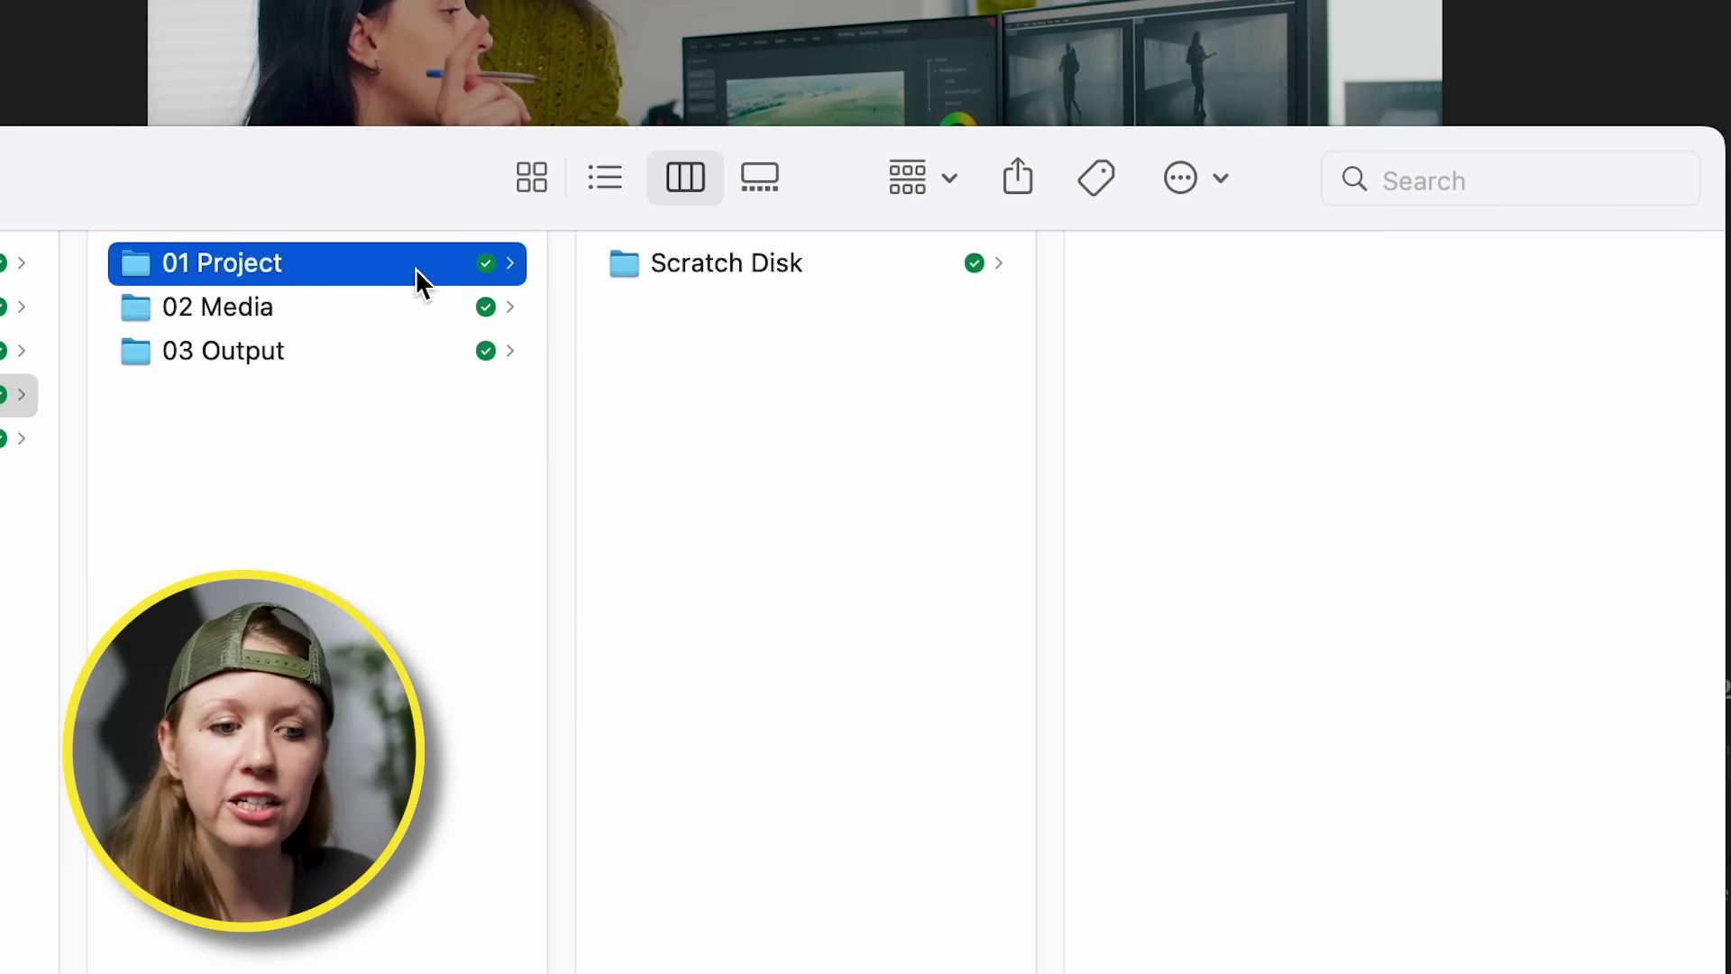
- In Finder, examine the Scratch Disk folder inside 01 Project and its Motion Graphics Template Media subfolder
{"action": "left_click", "coordinate": [723, 264]}
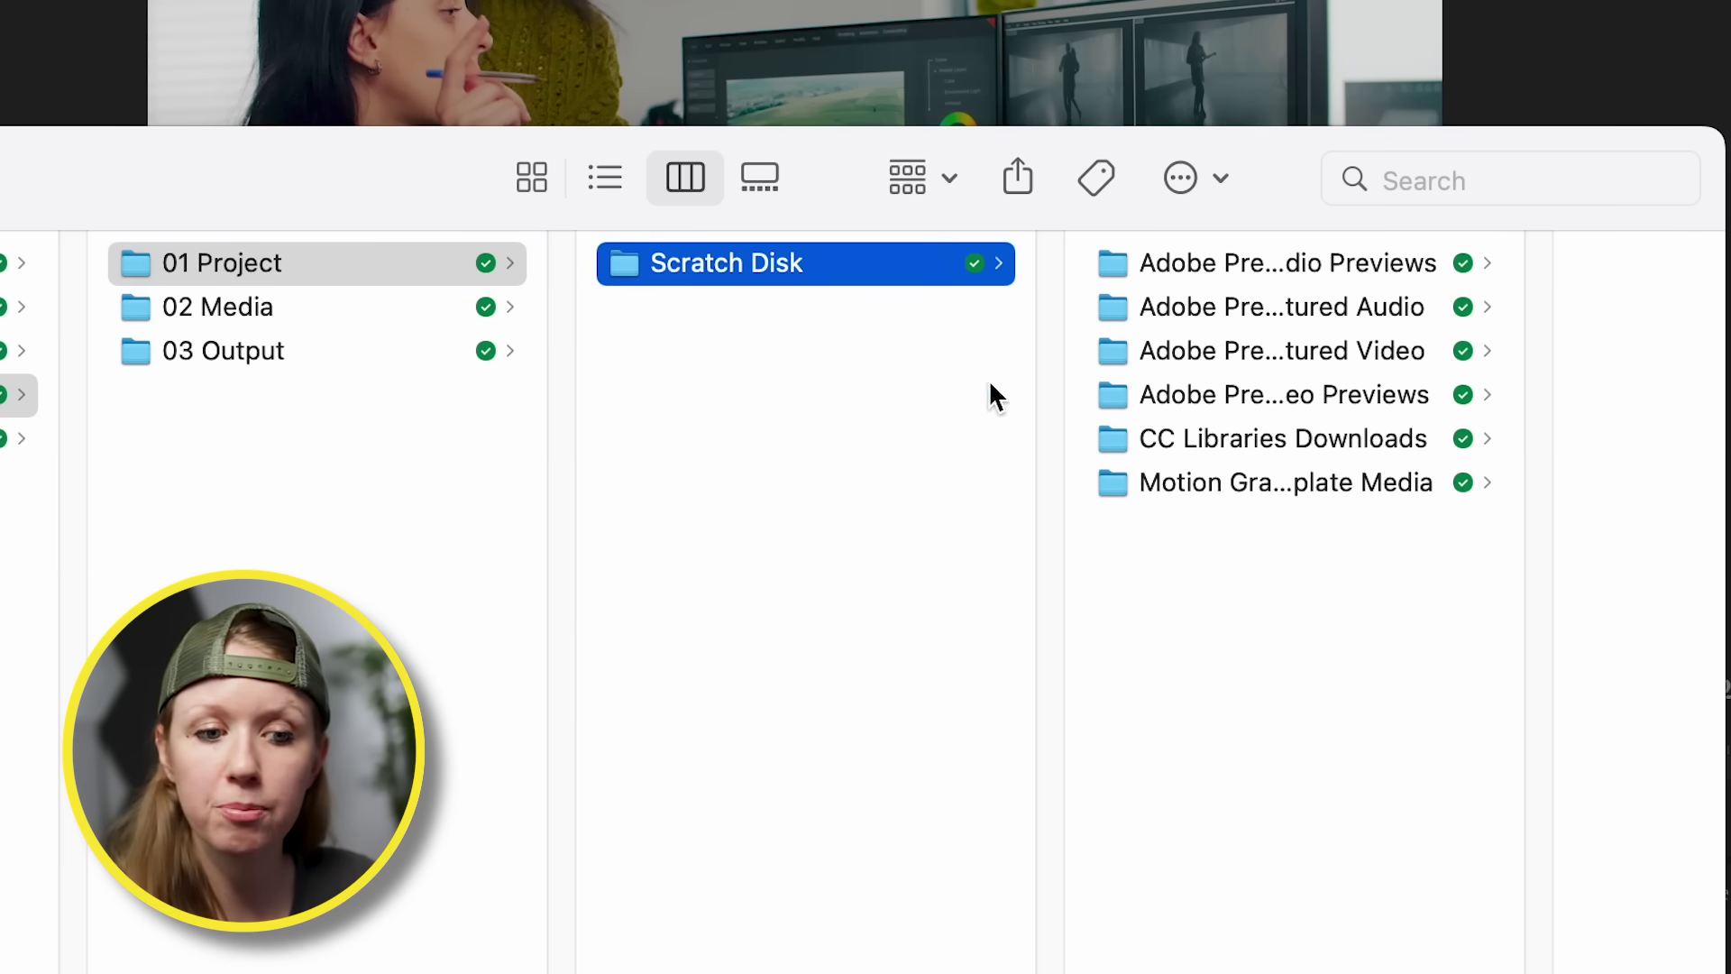
{"action": "left_click", "coordinate": [1223, 485]}
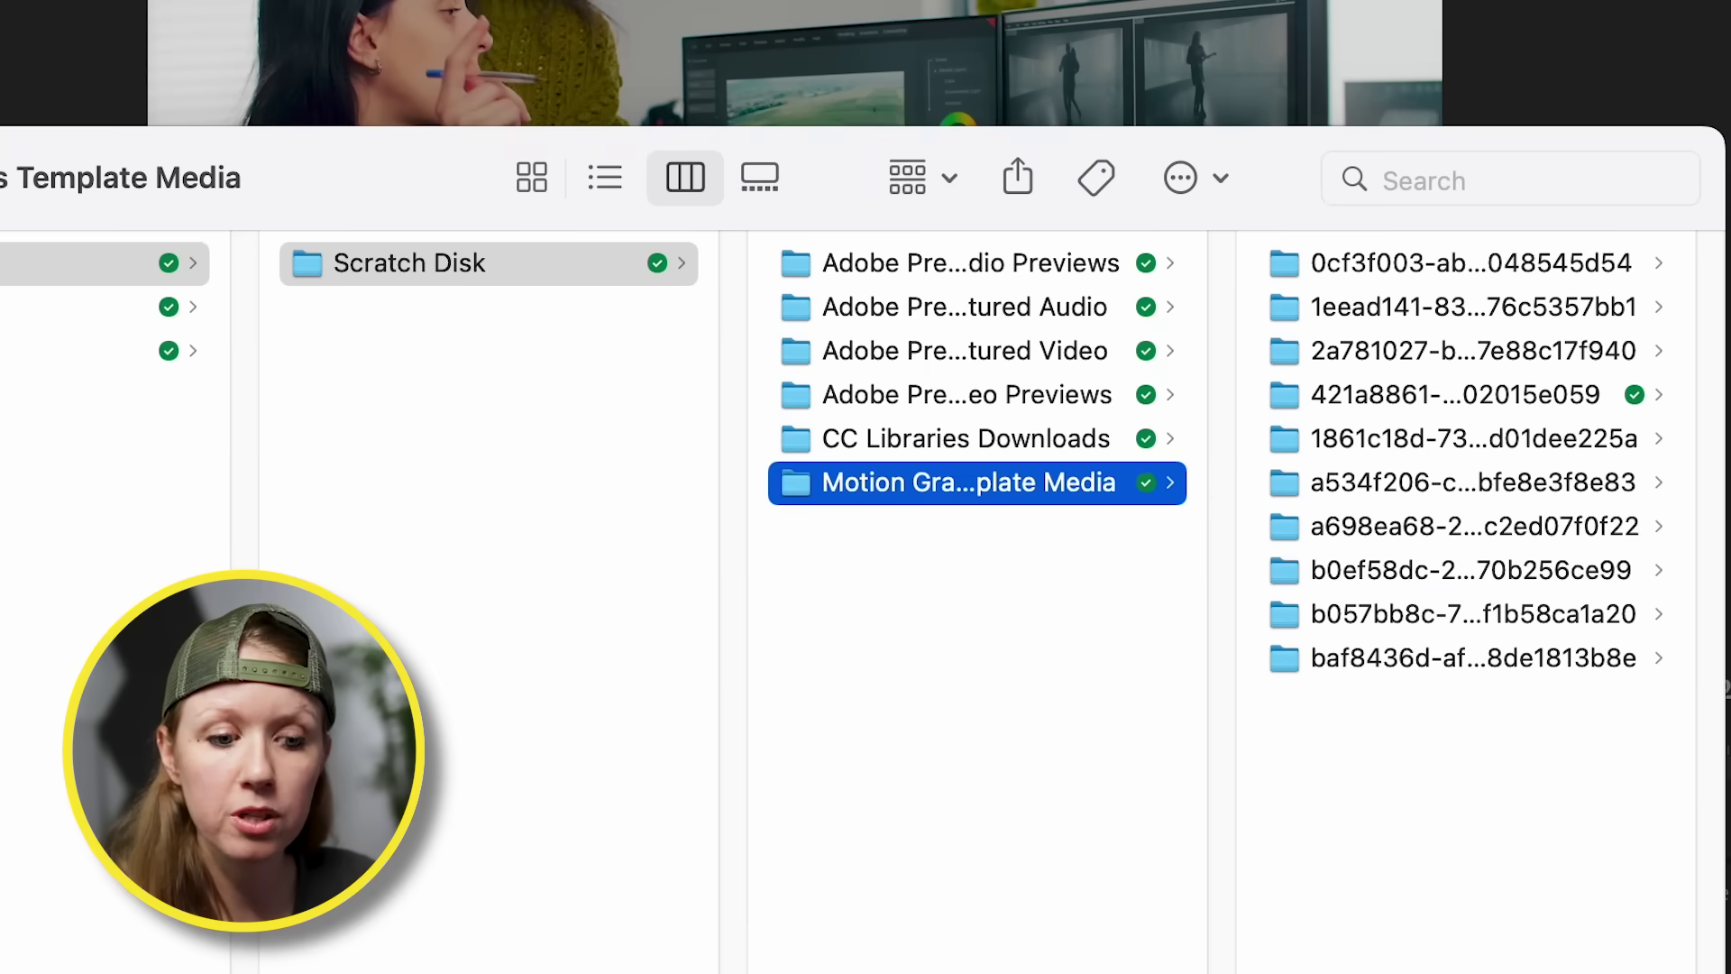
{"action": "double_click", "coordinate": [1205, 442]}
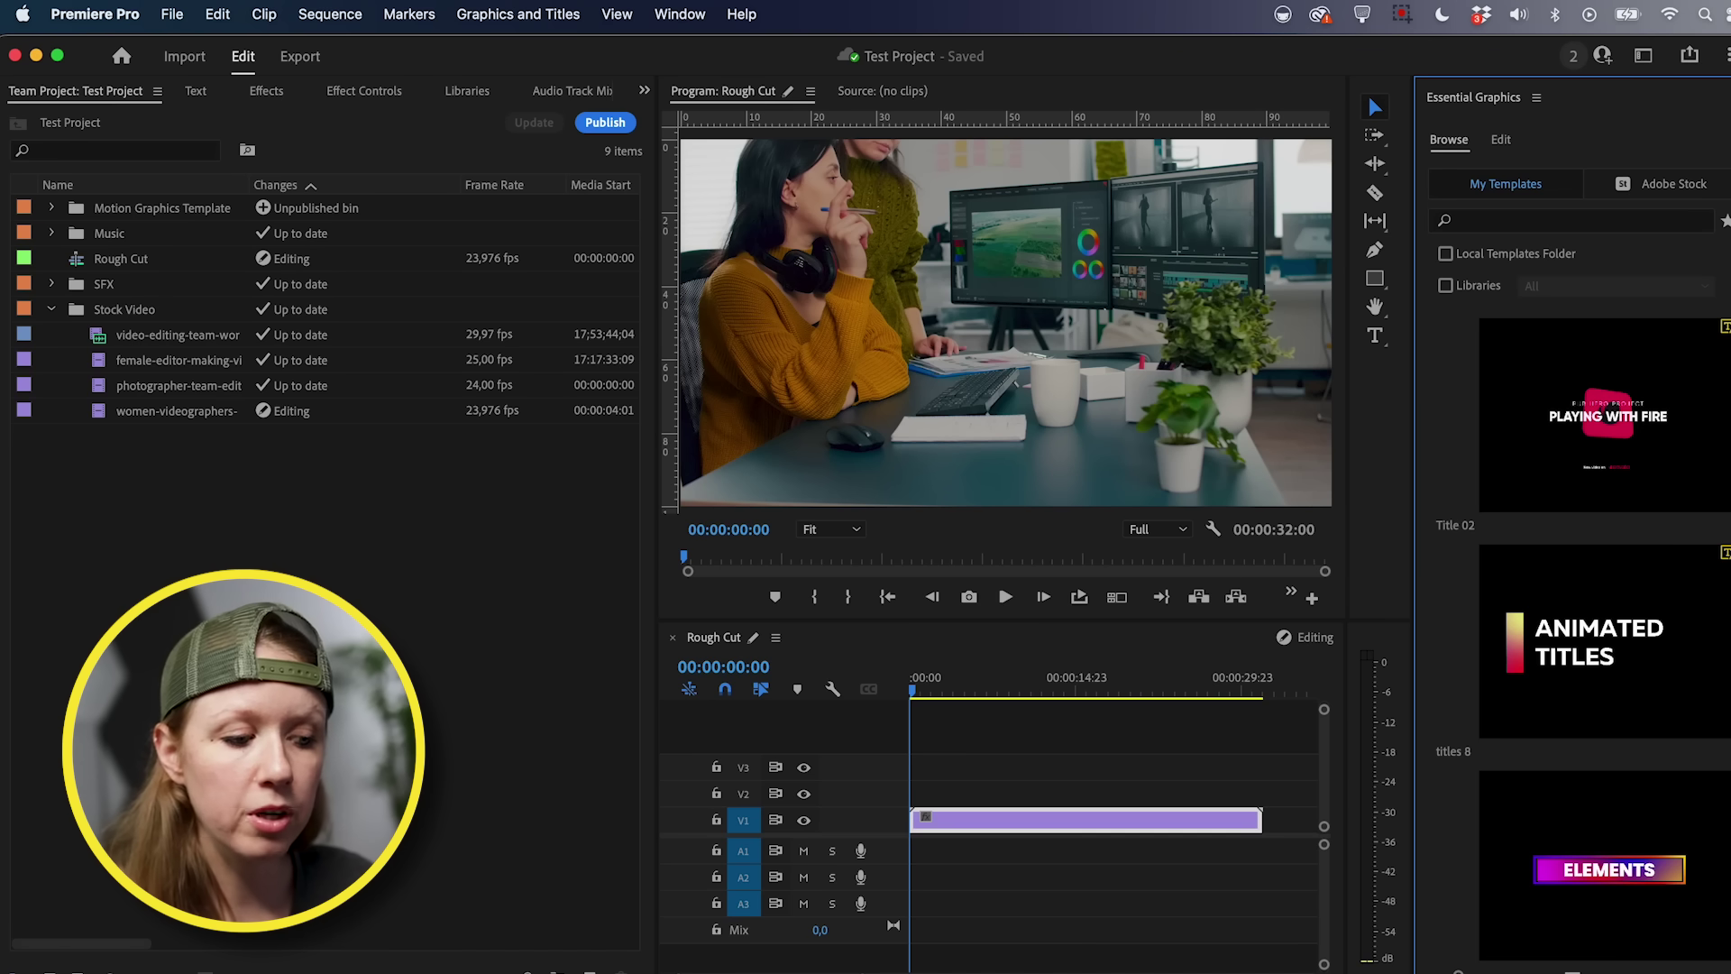
- Add Titles 1_gradient.mogrt from Finder to the Essential Graphics templates and place Titles 1 on V2 at the start of Rough Cut
{"action": "key", "text": "super+Tab"}
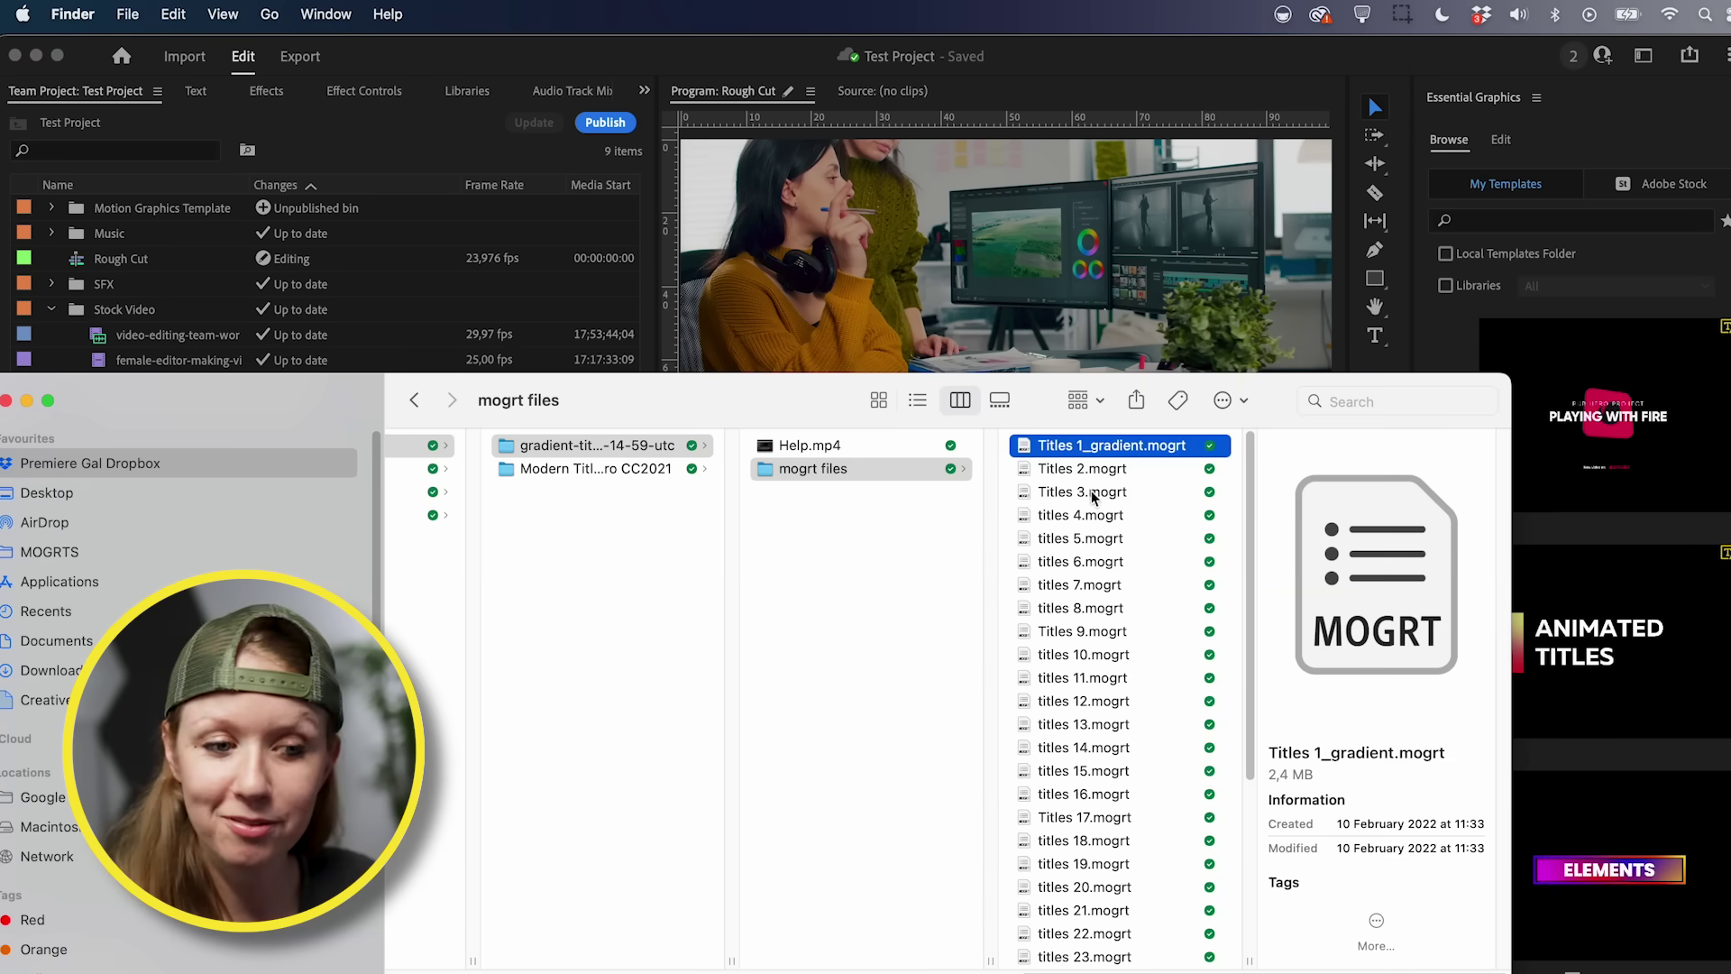
{"action": "left_click_drag", "start_coordinate": [1031, 446], "coordinate": [1616, 399]}
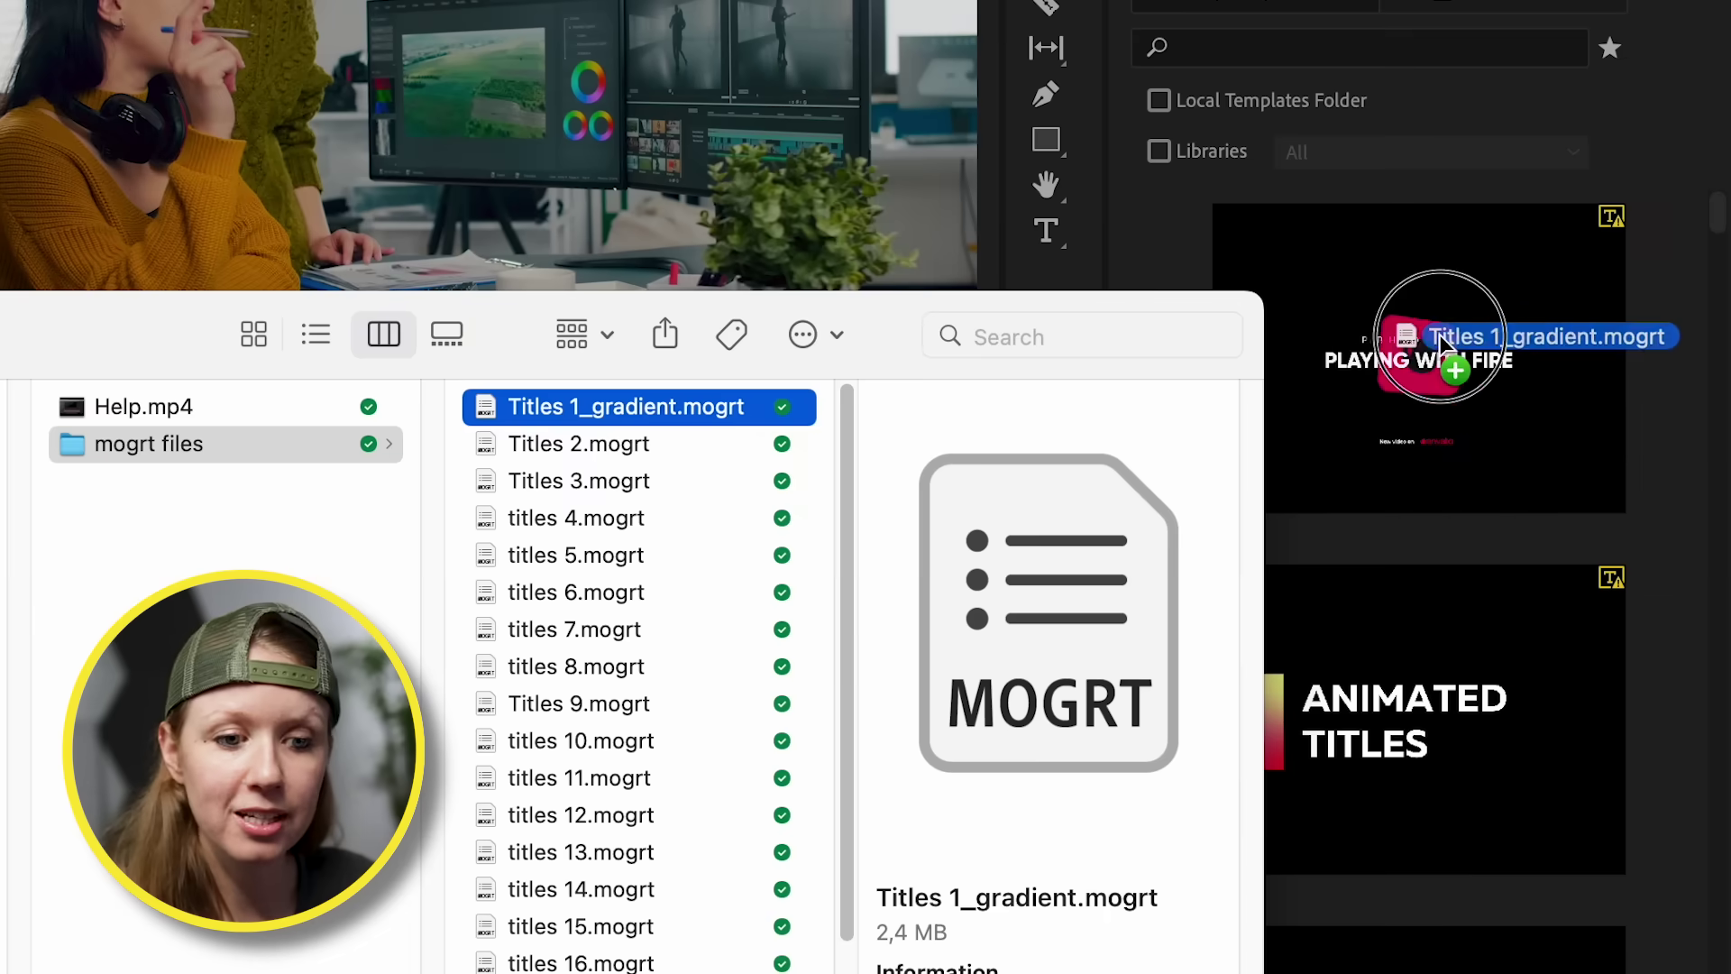
{"action": "left_click_drag", "start_coordinate": [1432, 335], "coordinate": [307, 973]}
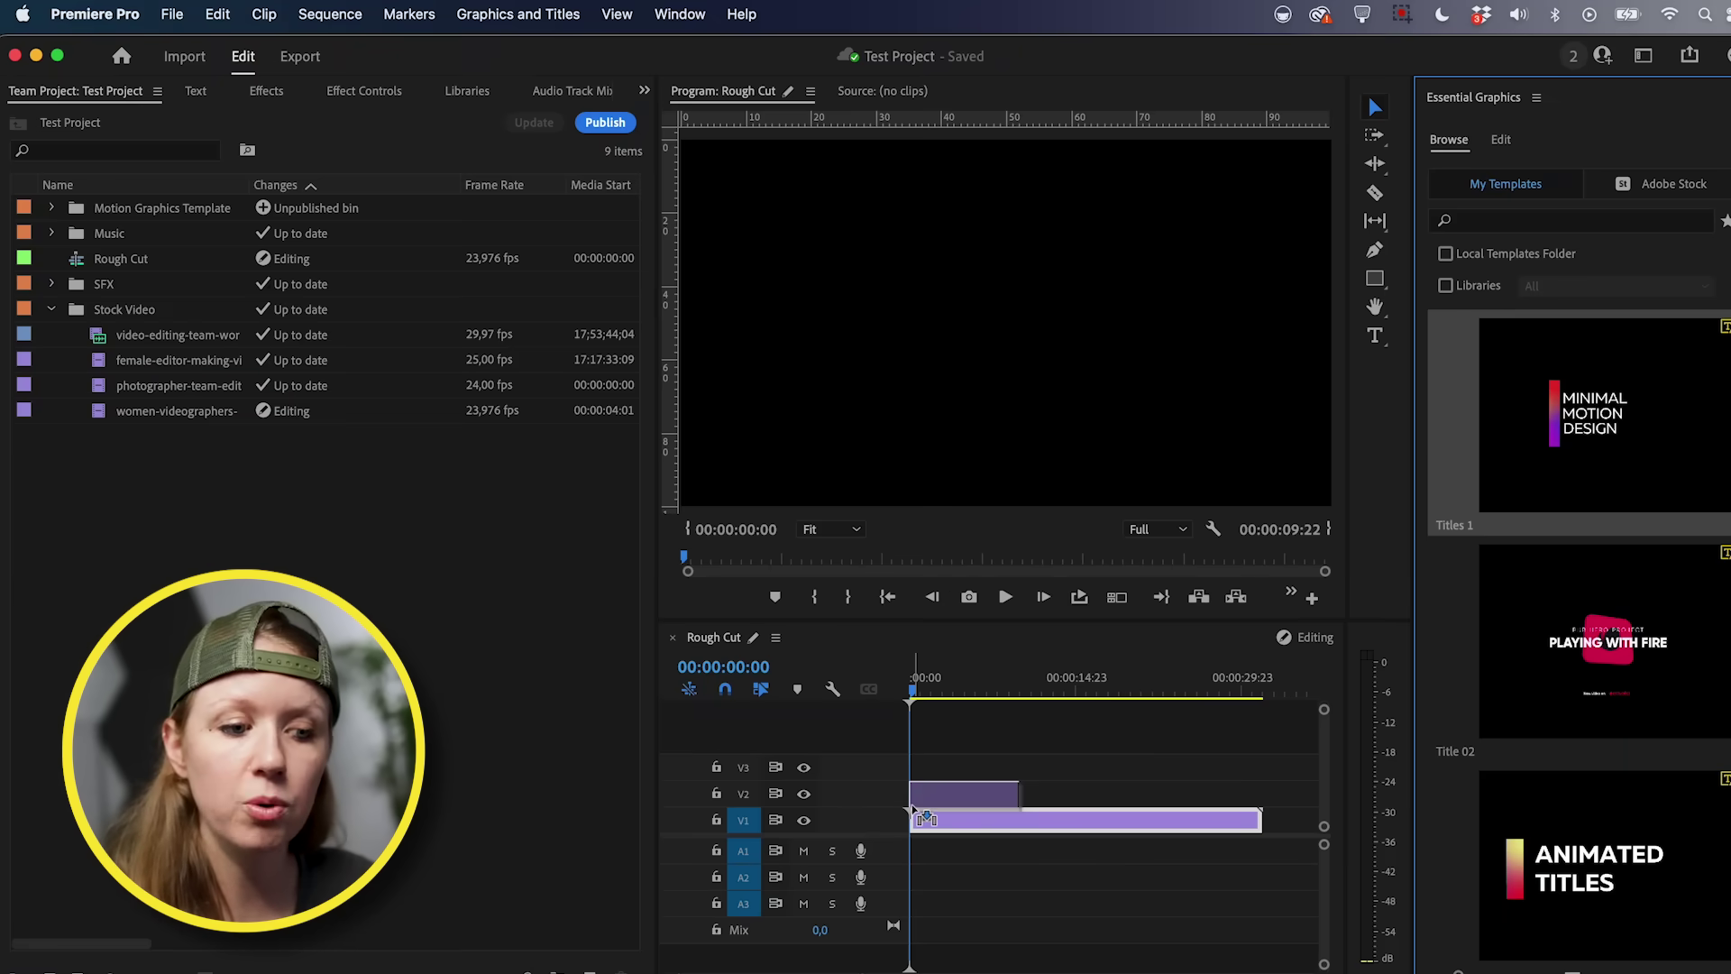
{"action": "left_click_drag", "start_coordinate": [921, 816], "coordinate": [922, 807]}
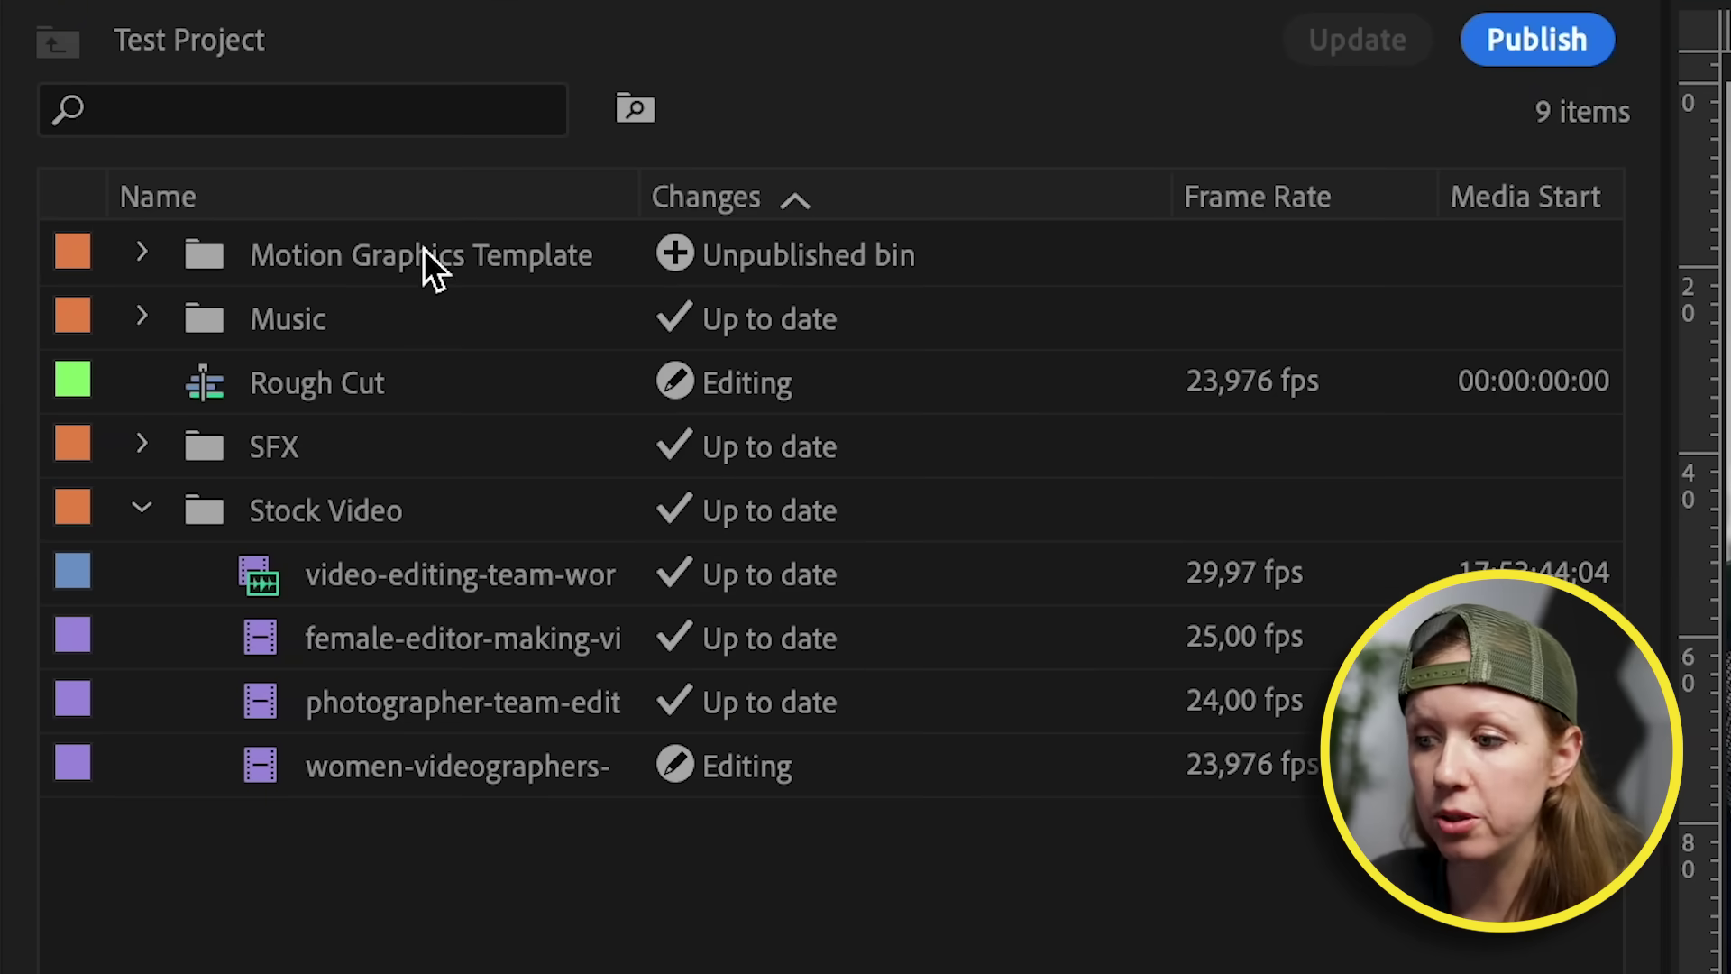
- Expand the Motion Graphics Template Media bin, widen the Name column and select the Titles 1 item
{"action": "left_click", "coordinate": [423, 254]}
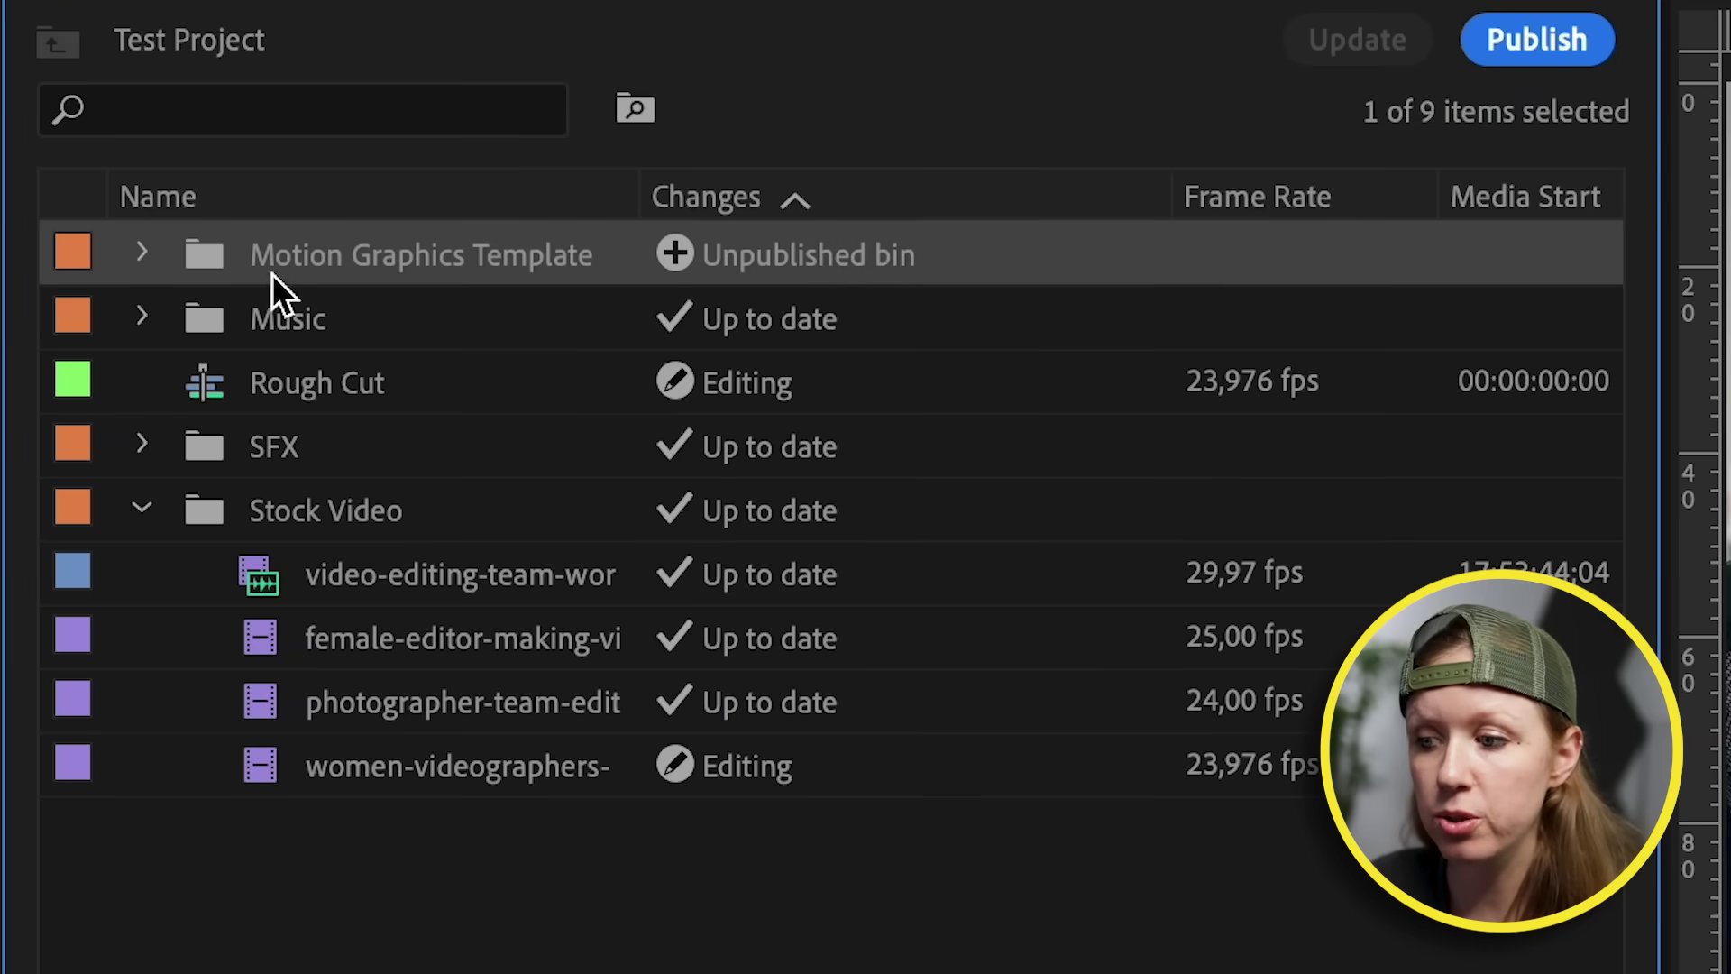
{"action": "left_click", "coordinate": [142, 252]}
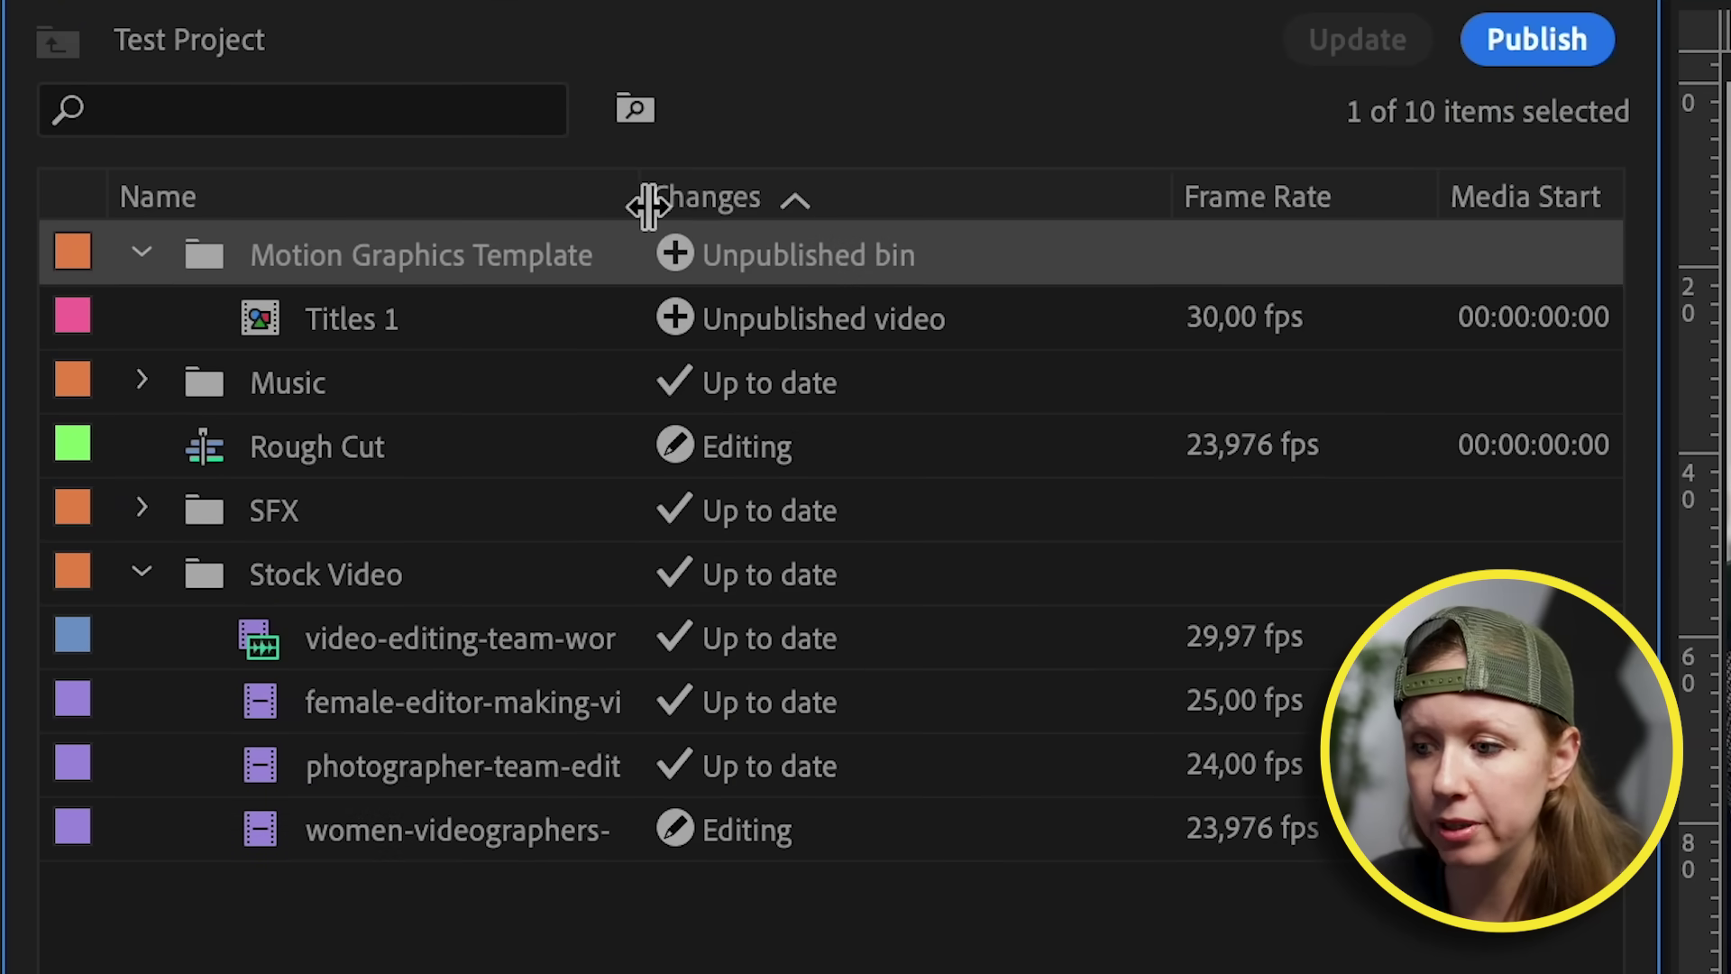
{"action": "left_click_drag", "start_coordinate": [646, 206], "coordinate": [840, 202]}
{"action": "left_click", "coordinate": [434, 333]}
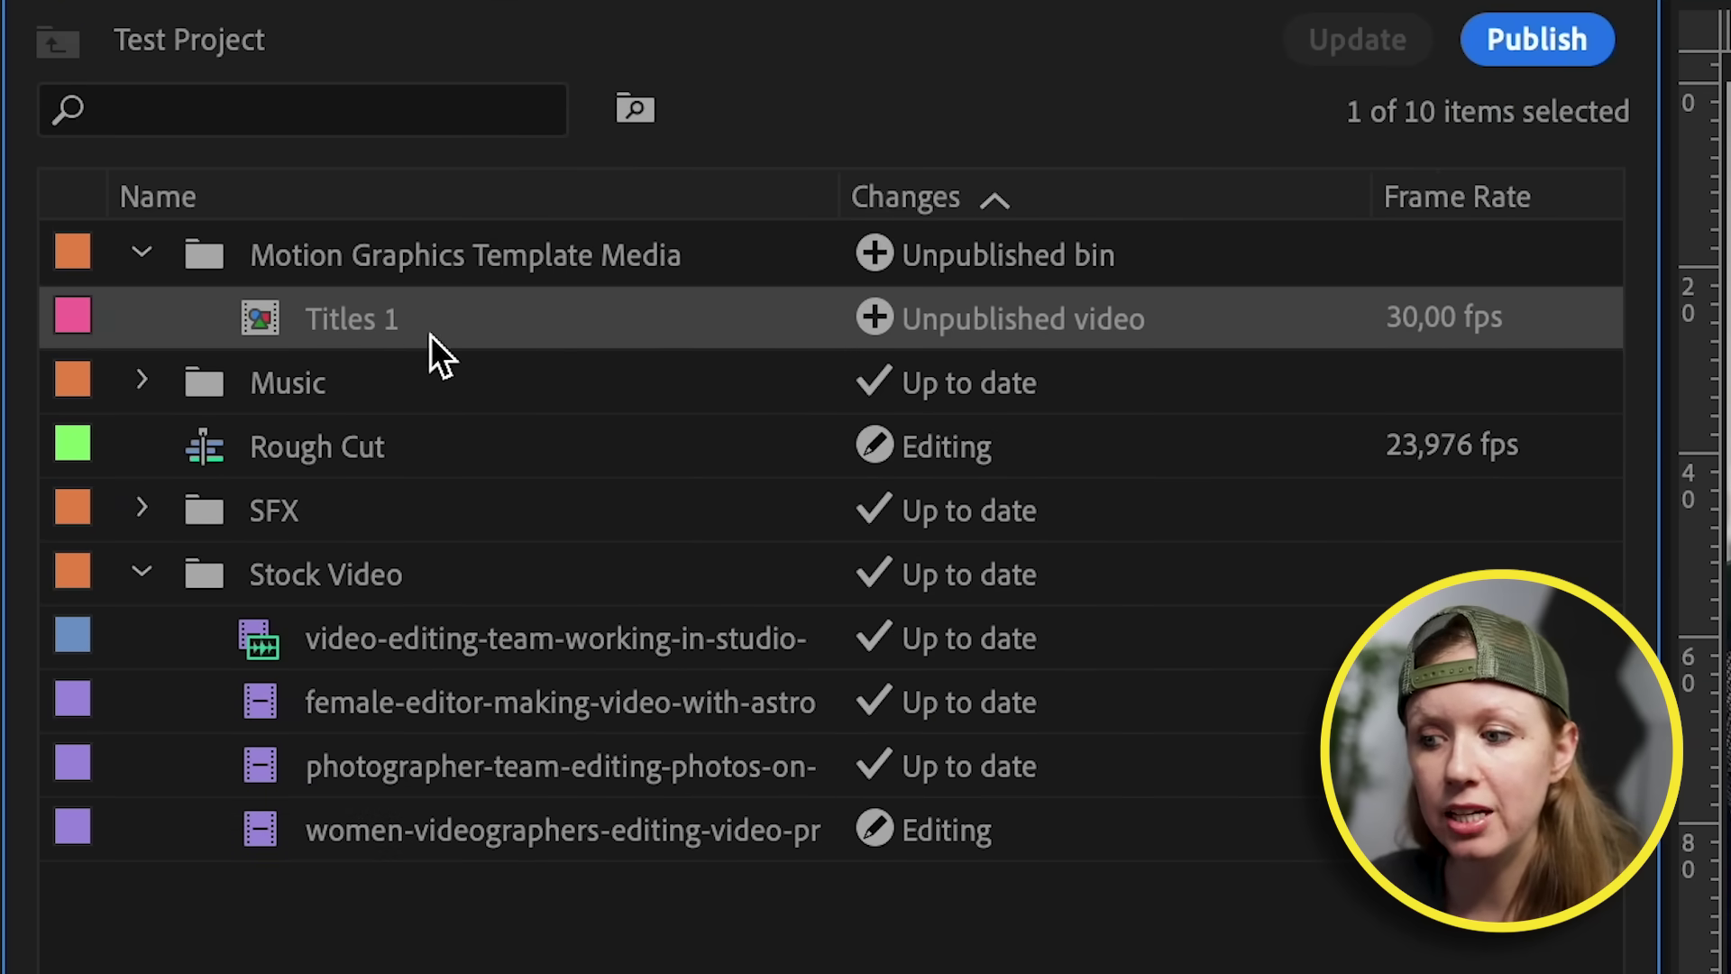